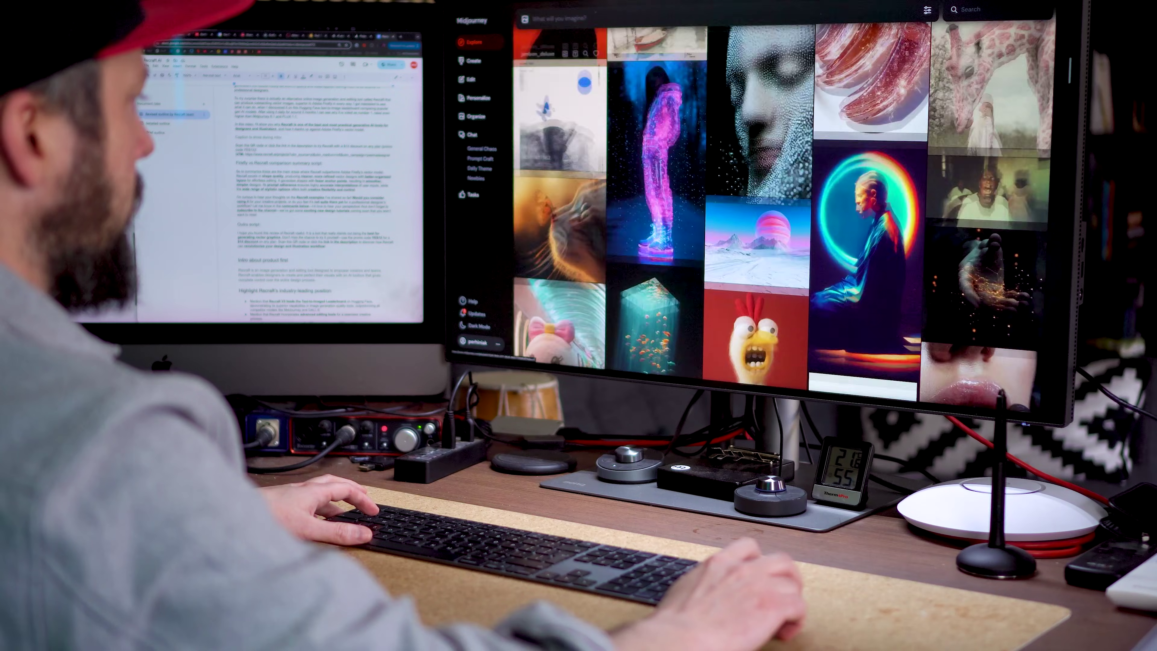
# - Browse Midjourney's Explore gallery and examine a series of enlarged images together with their prompts
pyautogui.scroll(-5, 553, 110)
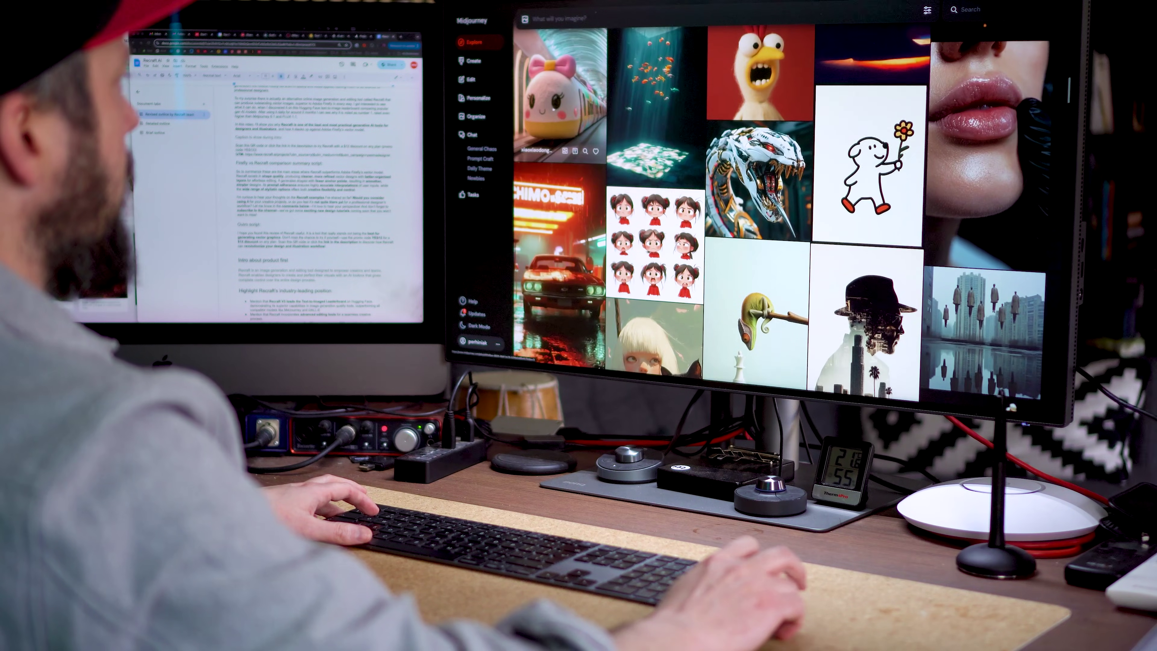
pyautogui.scroll(-6, 553, 109)
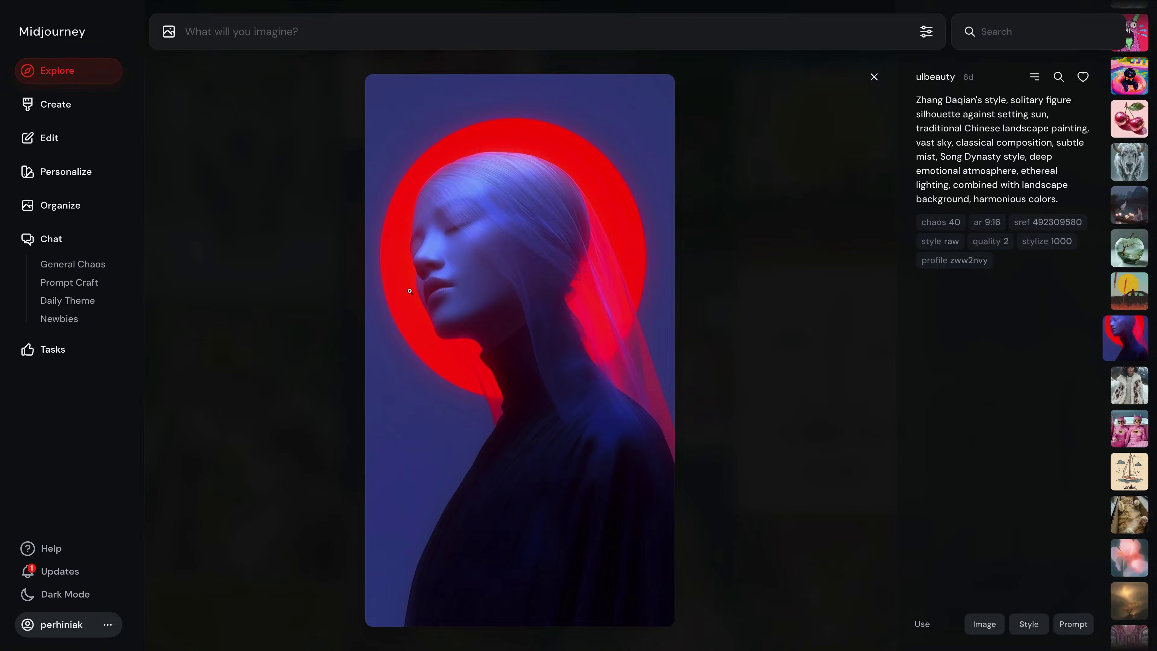
pyautogui.scroll(-1, 410, 291)
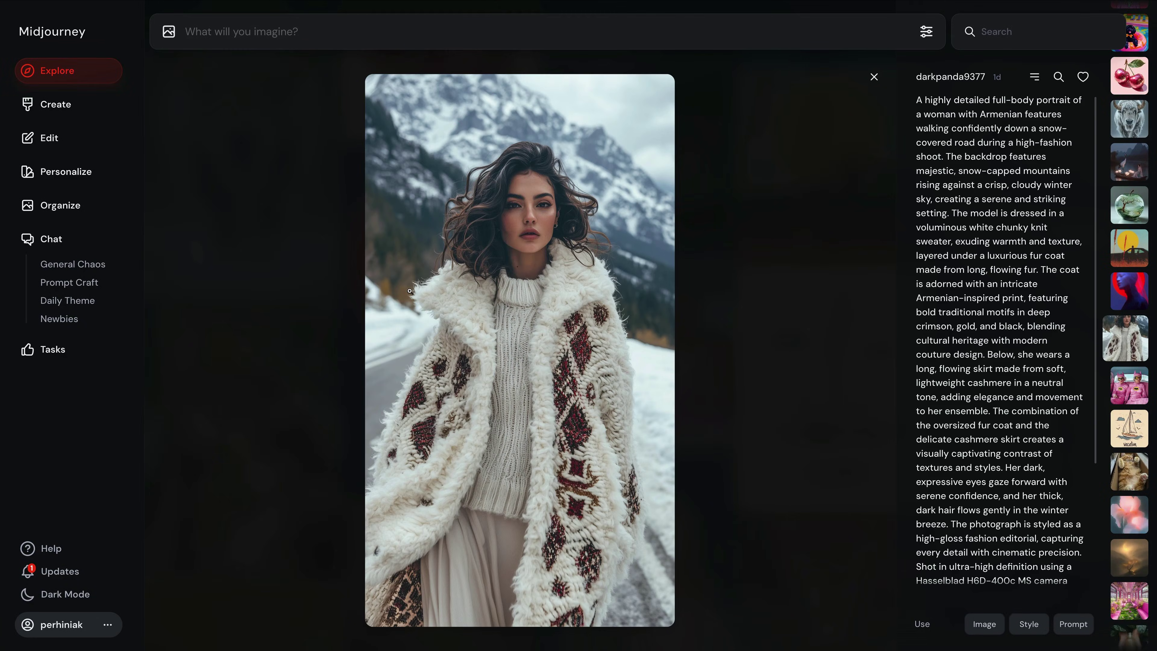
pyautogui.scroll(-1, 409, 291)
pyautogui.scroll(-5, 409, 290)
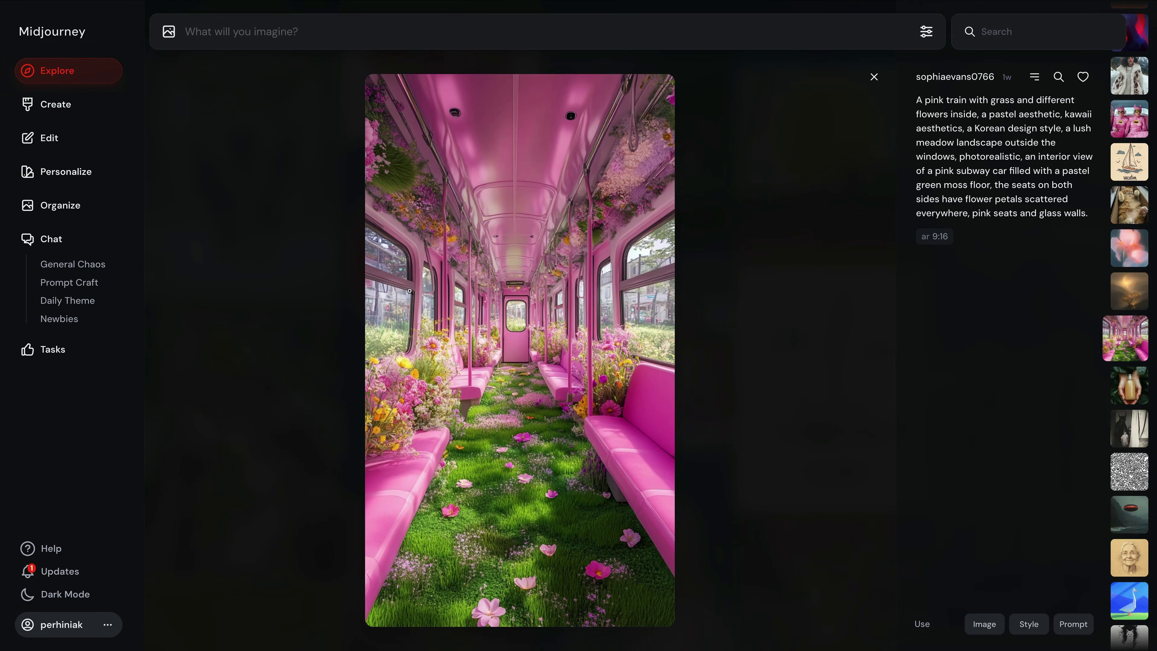
pyautogui.scroll(-1, 410, 291)
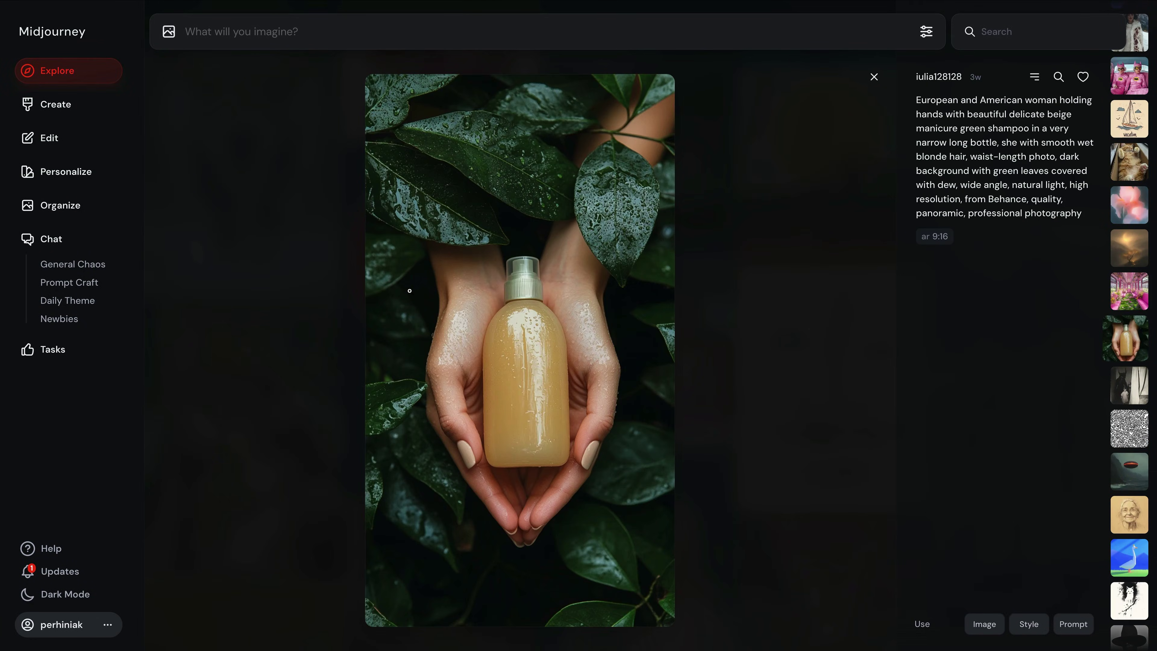
pyautogui.scroll(-4, 409, 290)
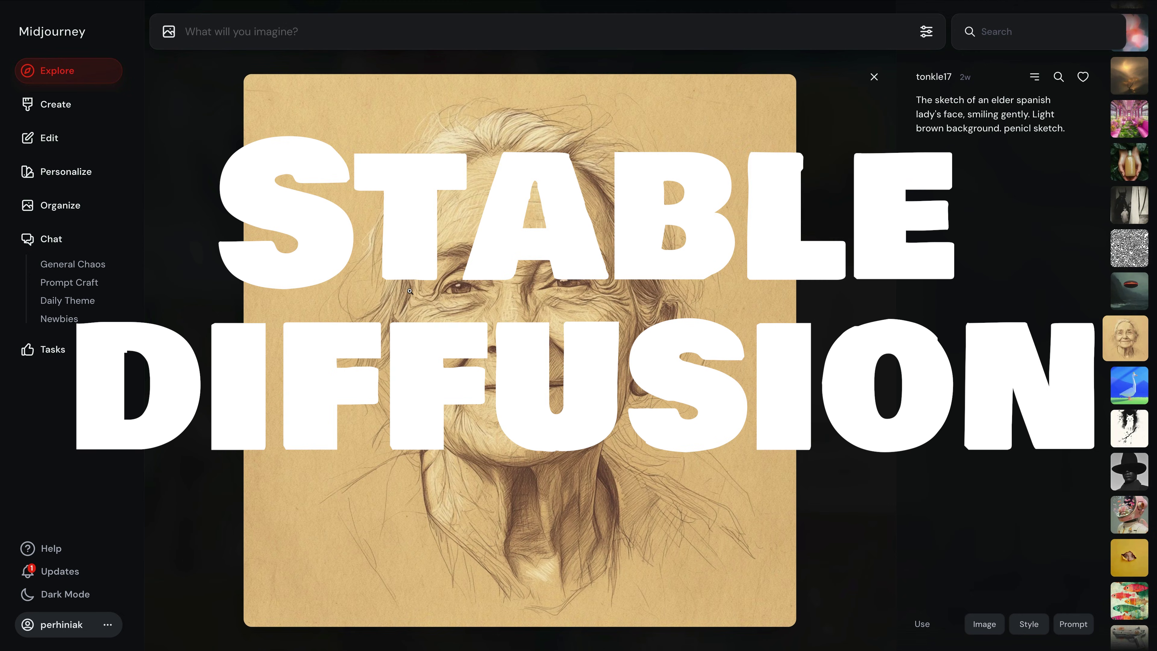
pyautogui.scroll(-1, 409, 291)
pyautogui.scroll(-2, 409, 291)
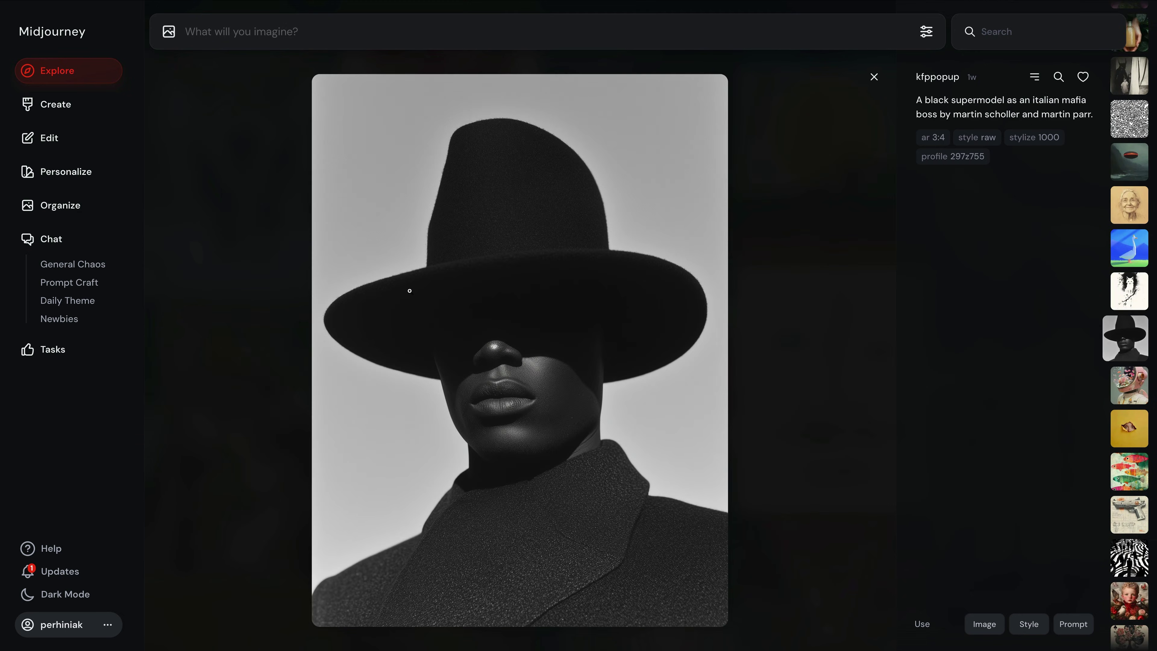
pyautogui.scroll(-1, 410, 291)
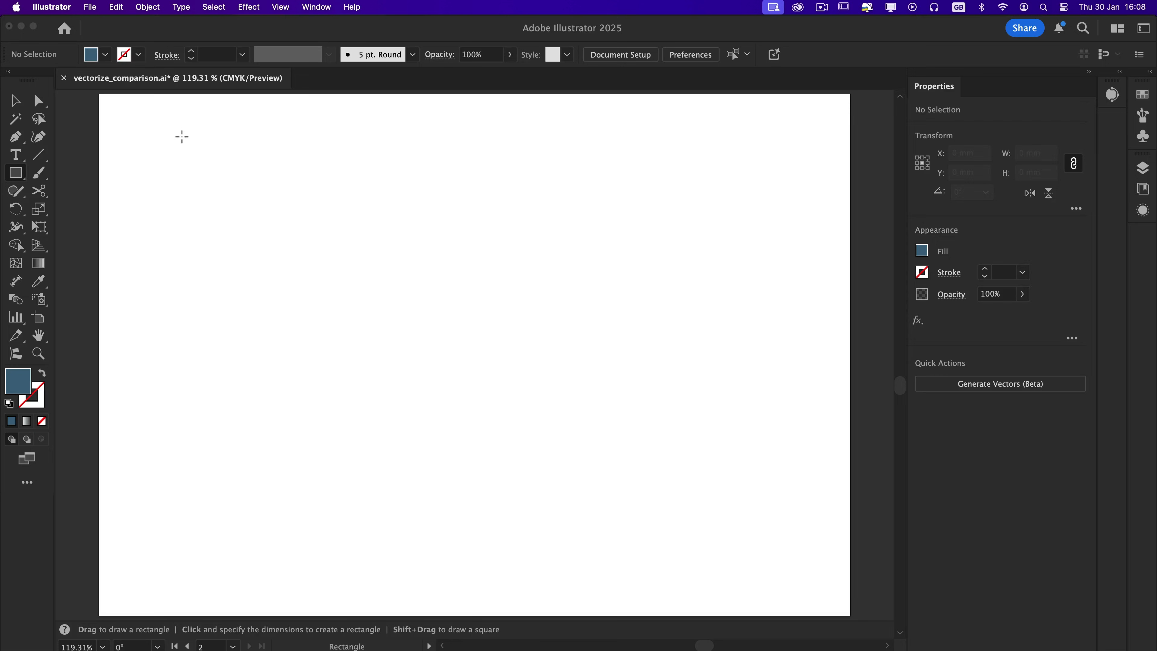
# - Switch to Illustrator, draw a rectangle about 293 by 217 mm on the blank artboard and open Generate Vectors (Beta) for it
pyautogui.moveTo(181, 134); pyautogui.dragTo(785, 567)
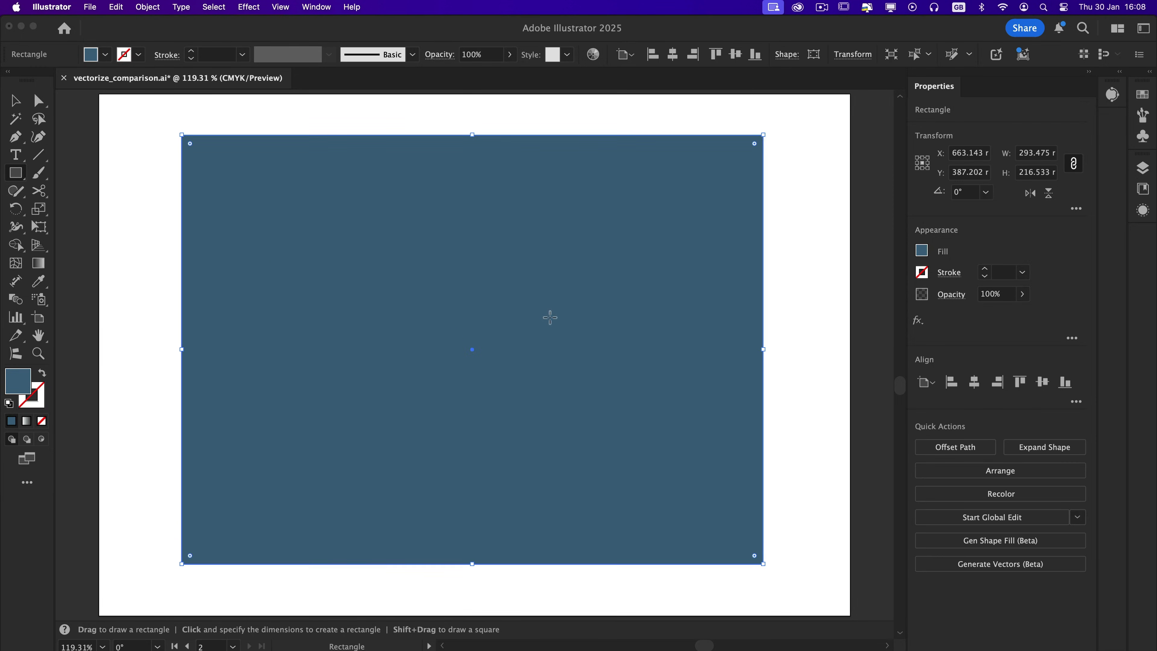
pyautogui.click(1015, 488)
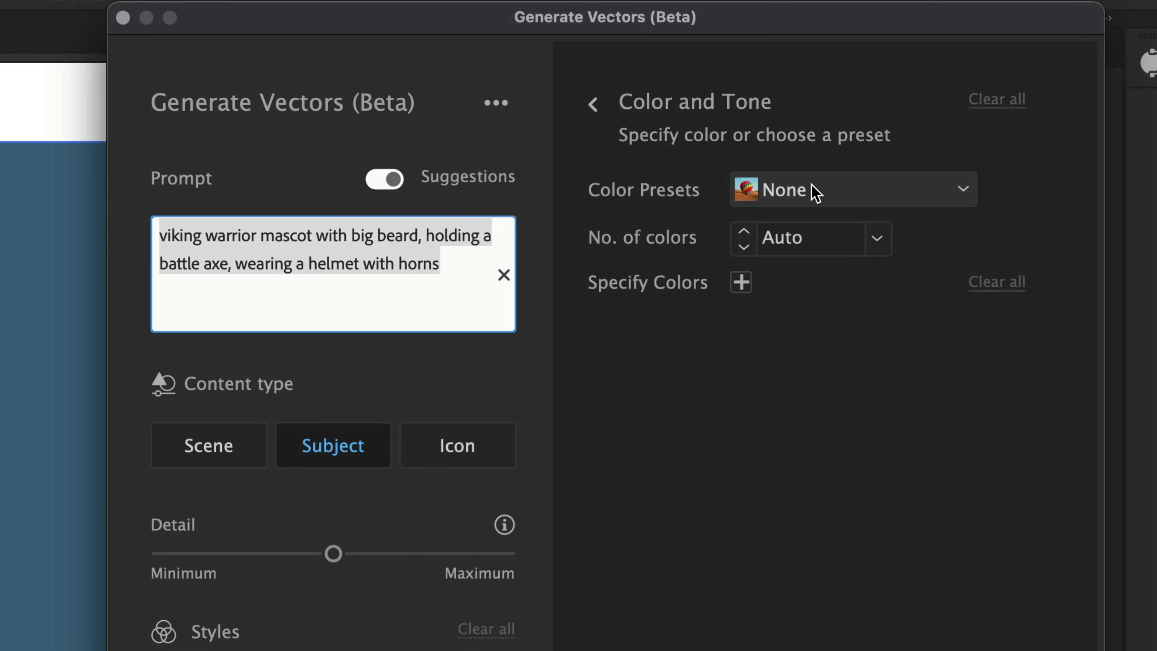
pyautogui.click(465, 581)
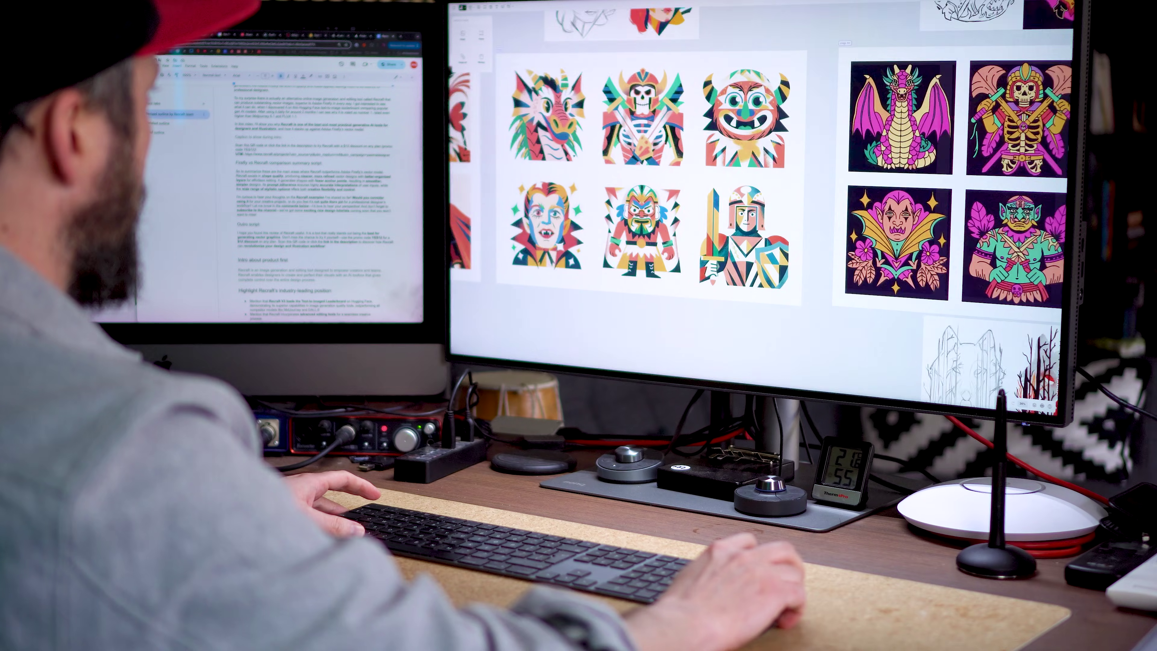
# - Switch to Recraft, look over the canvas of illustrated character sets and read through the Recraft home page
pyautogui.scroll(5, 761, 205)
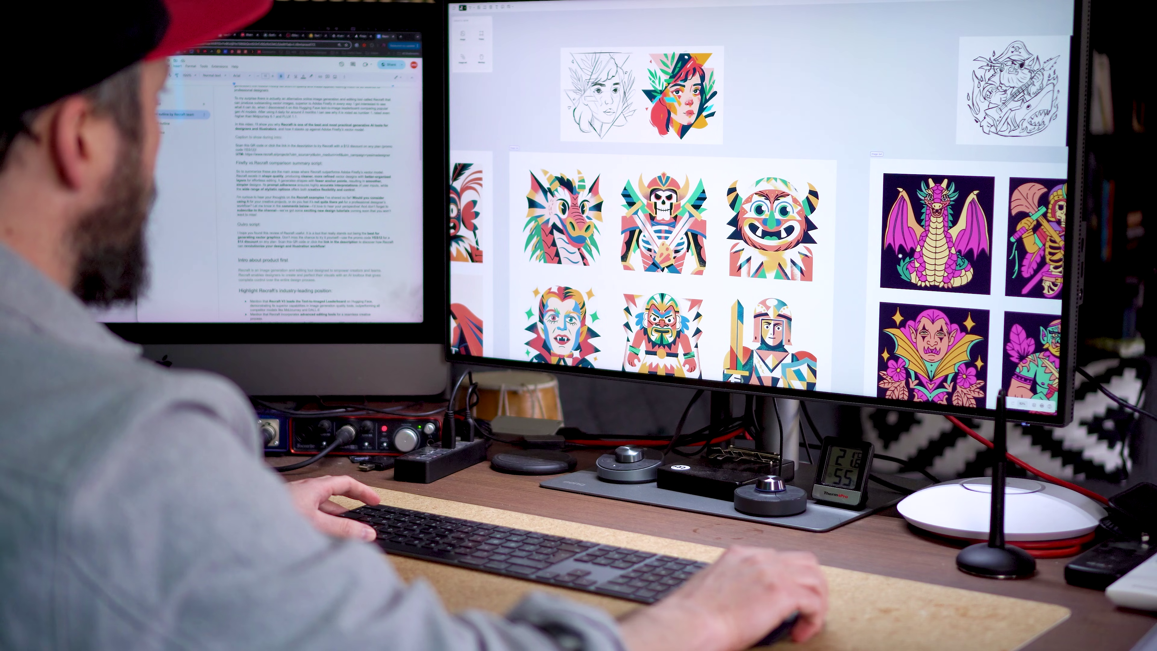
pyautogui.scroll(10, 578, 274)
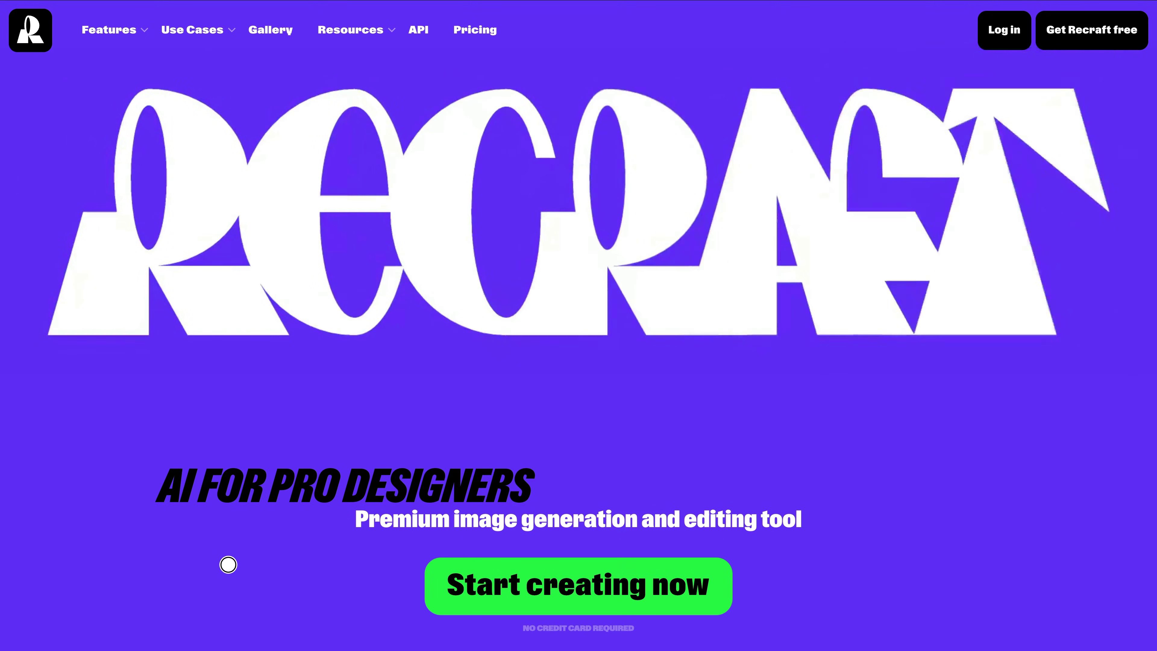
pyautogui.scroll(-4, 228, 564)
pyautogui.scroll(-15, 228, 565)
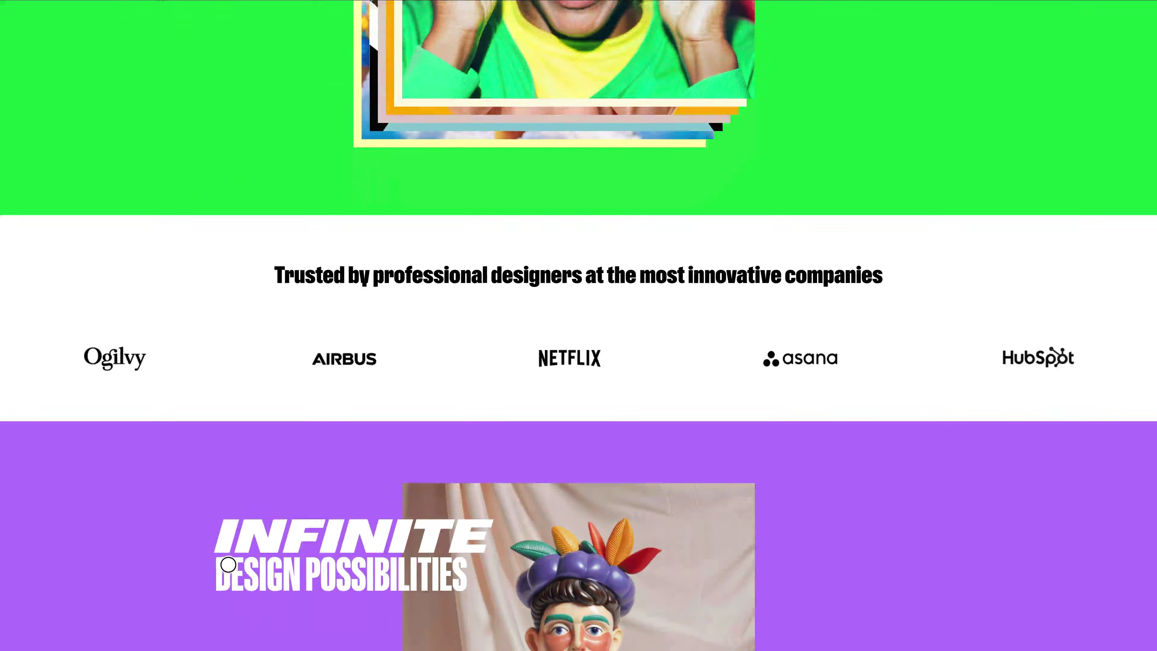
pyautogui.scroll(-10, 228, 565)
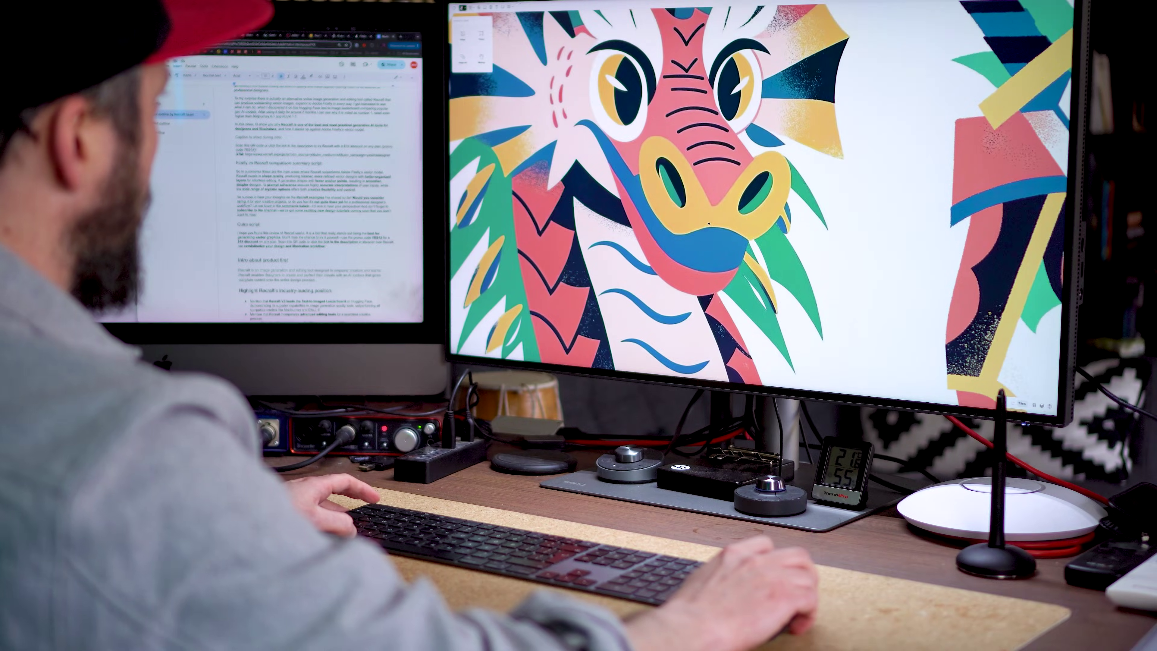
# - Examine the dragon, skeleton, knight, vampire, orc and bear astronaut illustrations on the Recraft canvas up close and as complete sets
pyautogui.hscroll(10, 709, 223)
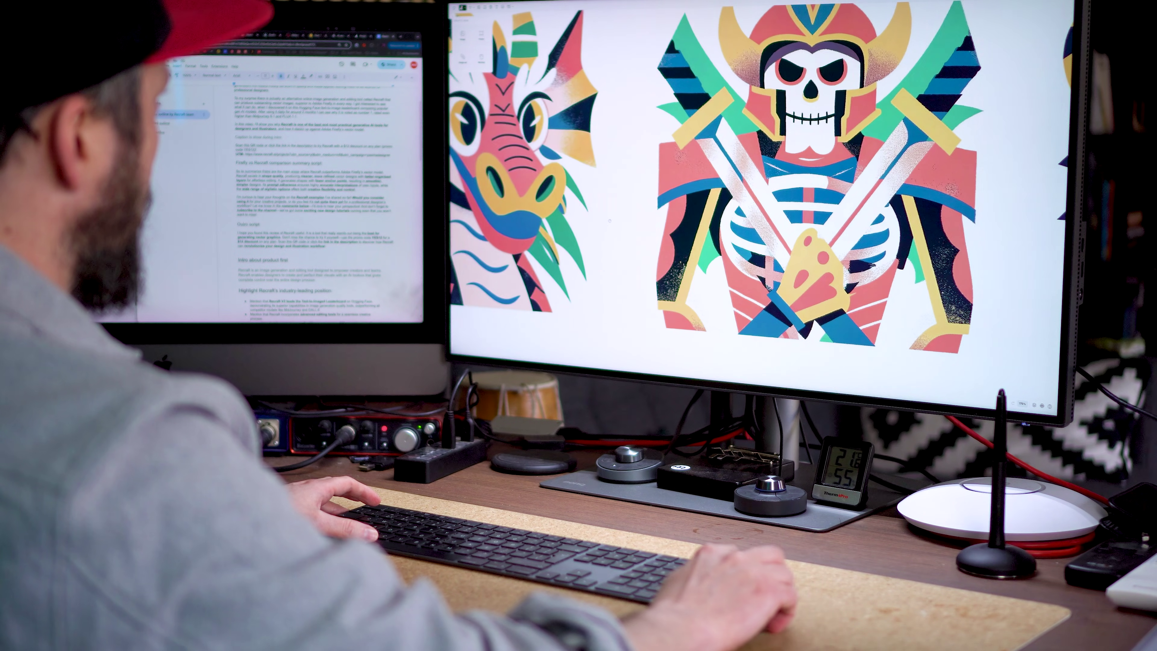
pyautogui.hscroll(5, 834, 220)
pyautogui.hscroll(-4, 683, 205)
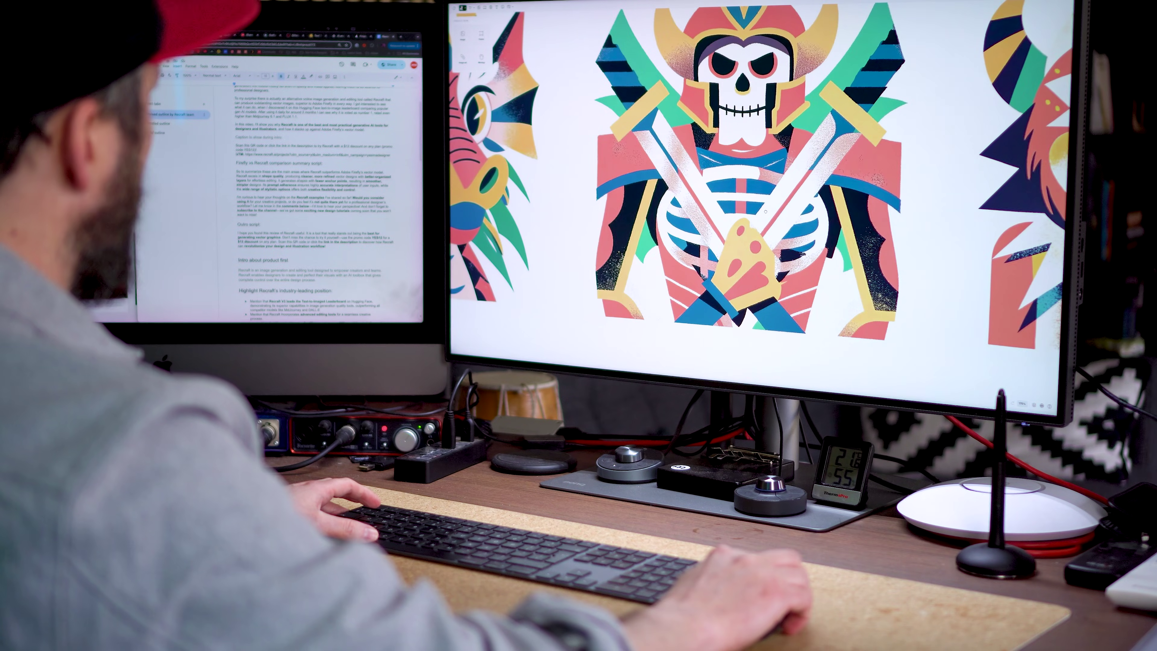
pyautogui.hscroll(10, 627, 196)
pyautogui.scroll(5, 738, 186)
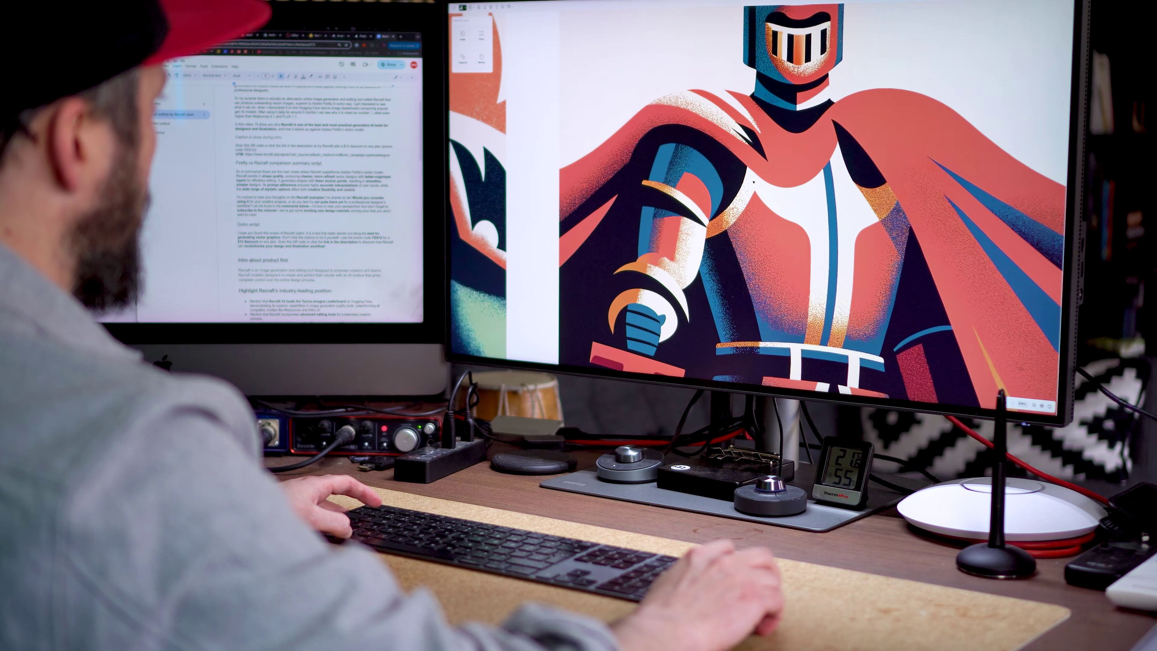
pyautogui.scroll(-5, 752, 182)
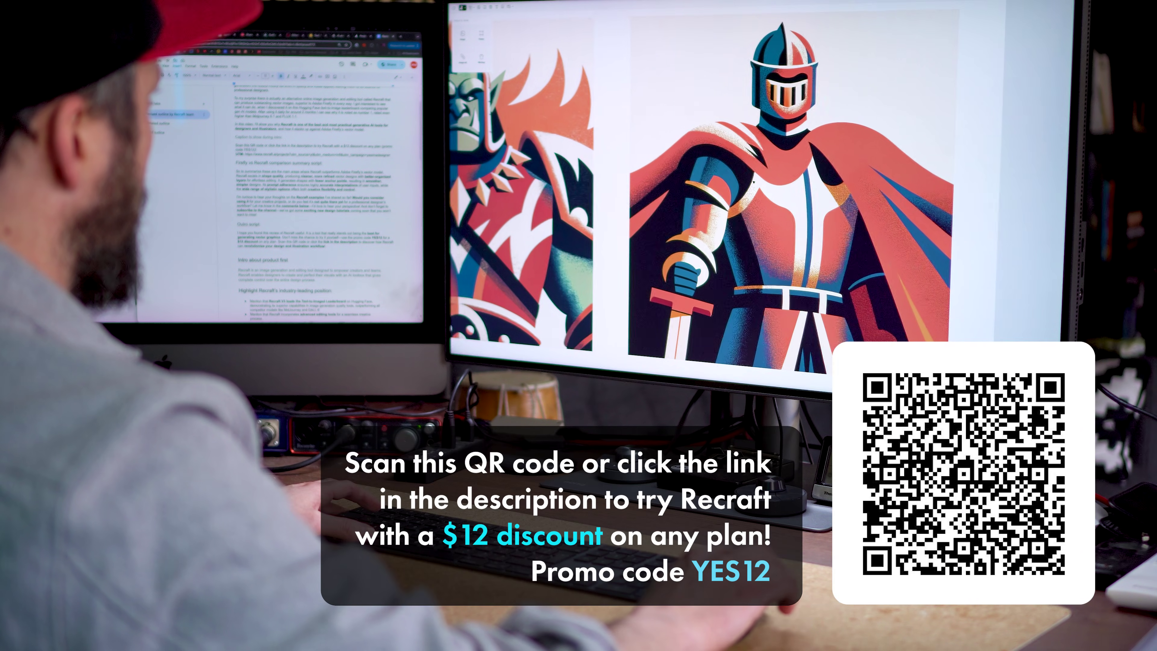
pyautogui.hscroll(-8, 754, 183)
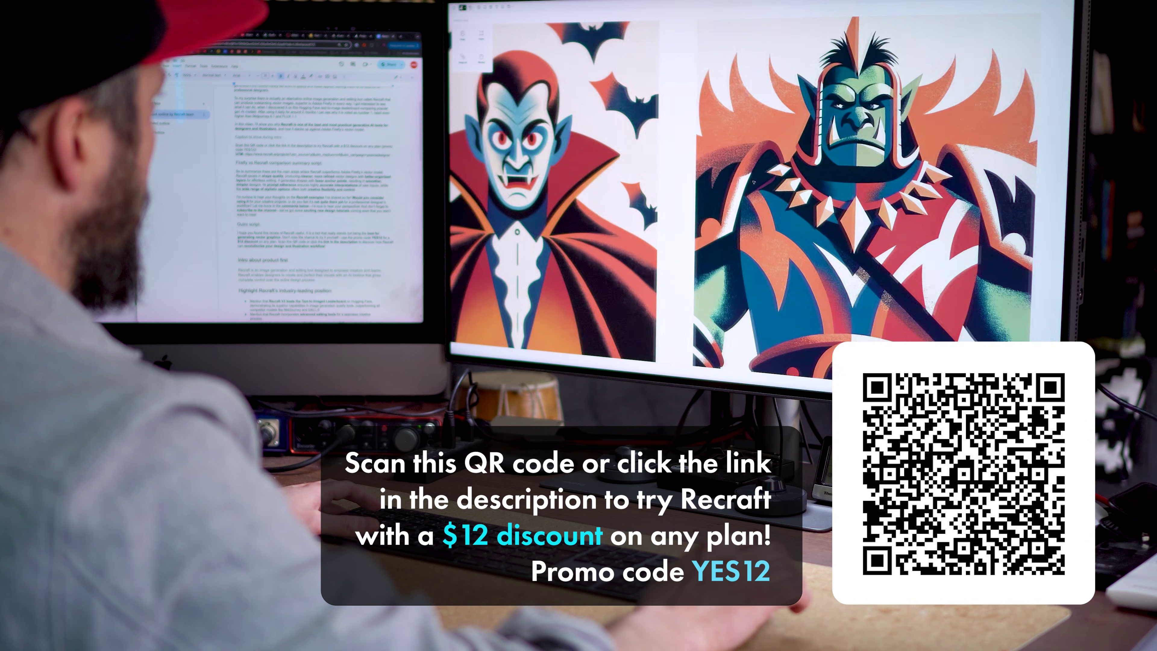
pyautogui.hscroll(-3, 753, 182)
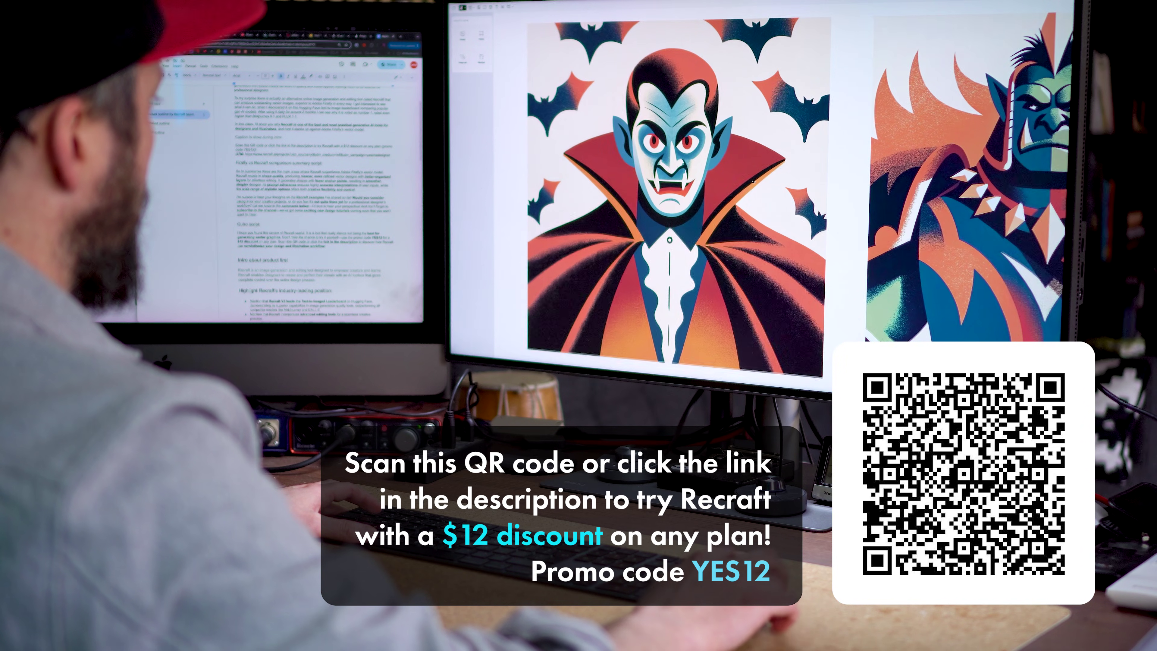
pyautogui.scroll(-5, 754, 182)
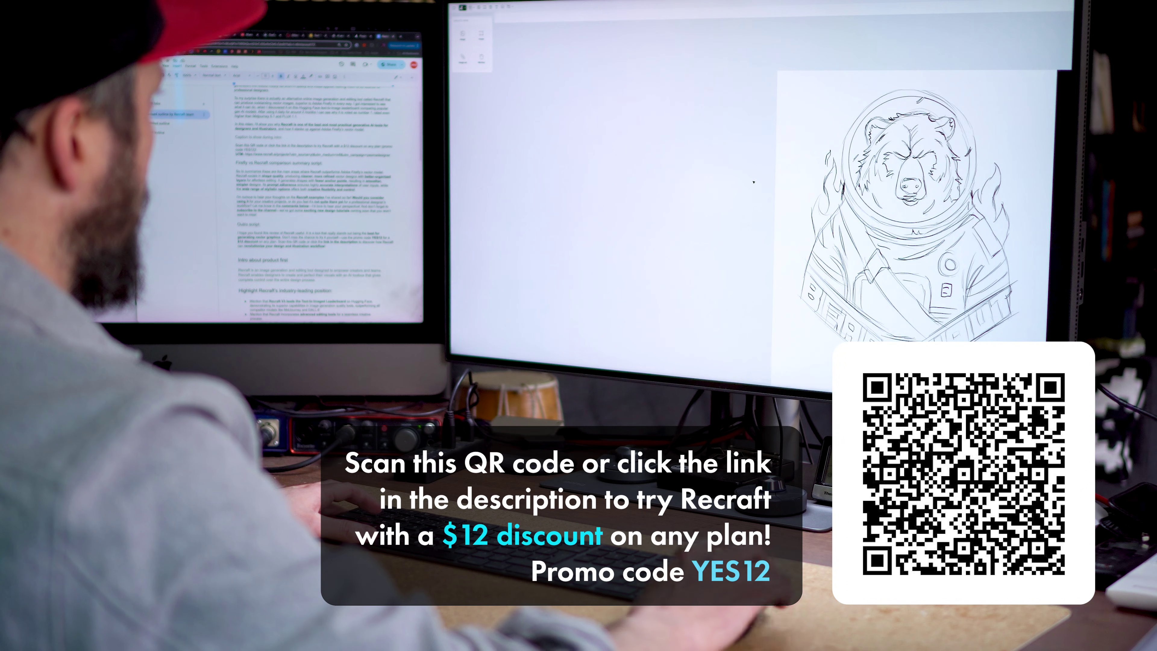
pyautogui.hscroll(3, 608, 175)
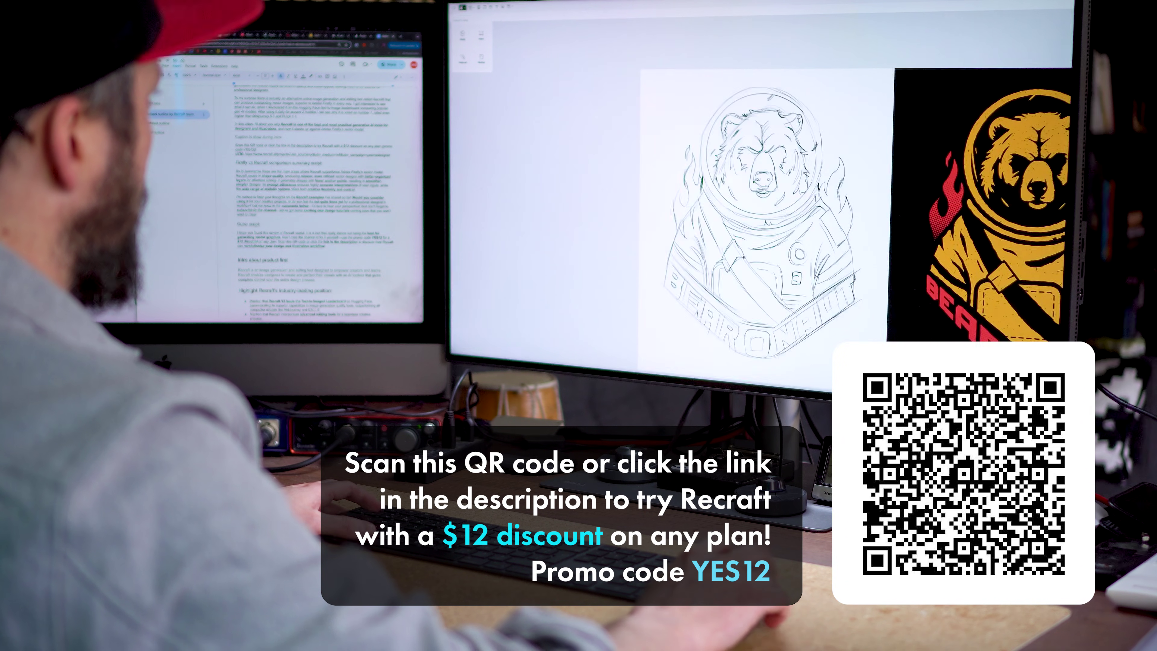
pyautogui.scroll(-10, 609, 175)
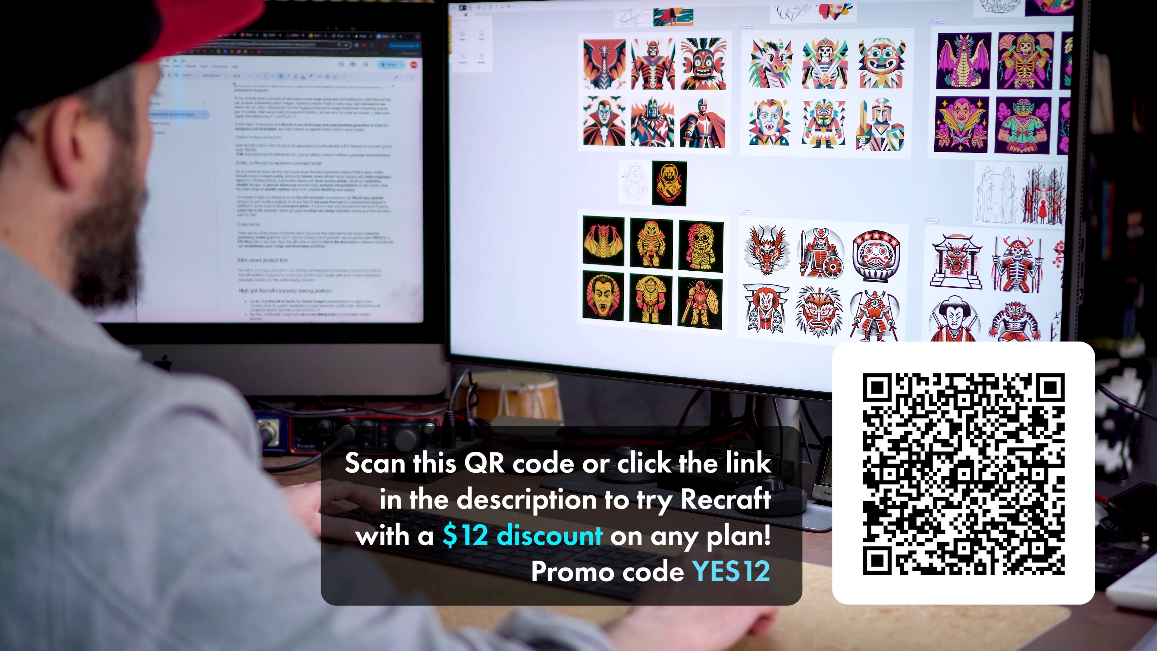
pyautogui.scroll(-15, 612, 179)
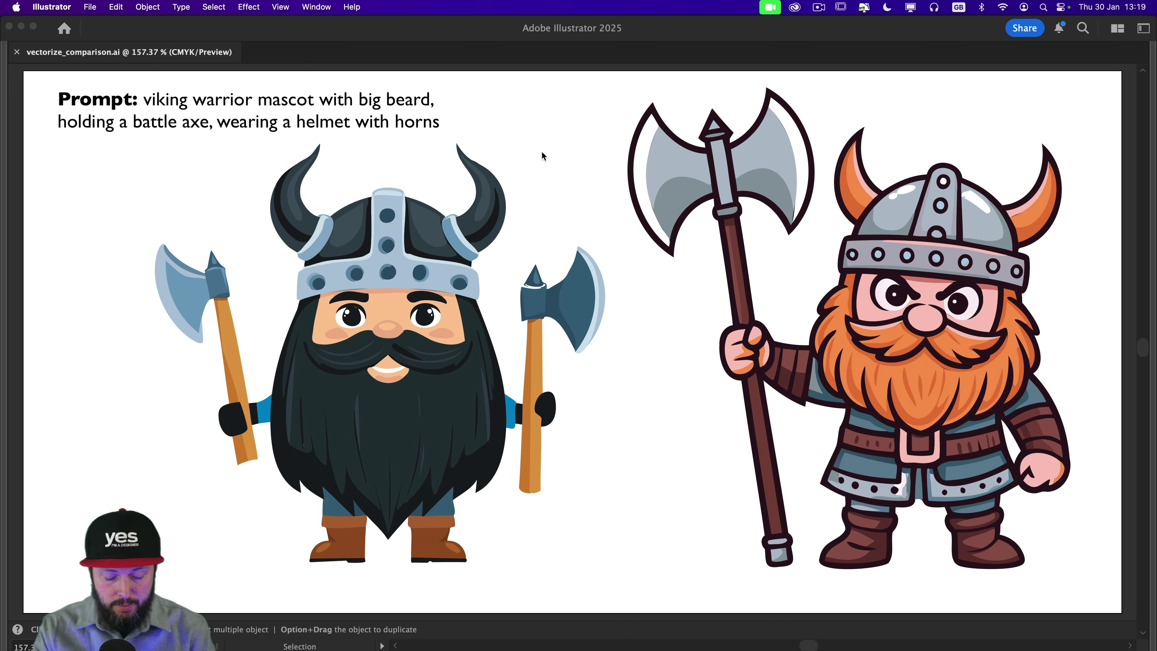
# - Switch to the Illustrator comparison file, inspect the paths and anchor points of both viking mascots in outline view, and return to preview
pyautogui.press('a')
pyautogui.press('super+y')
pyautogui.press('v')
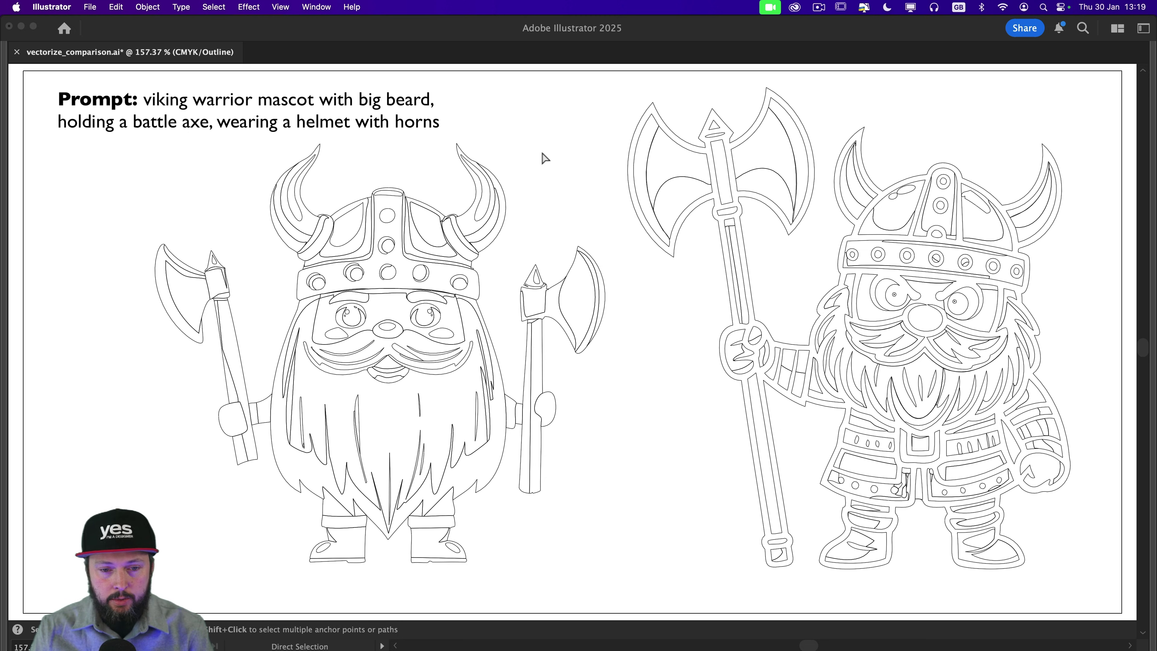
pyautogui.press('super+a')
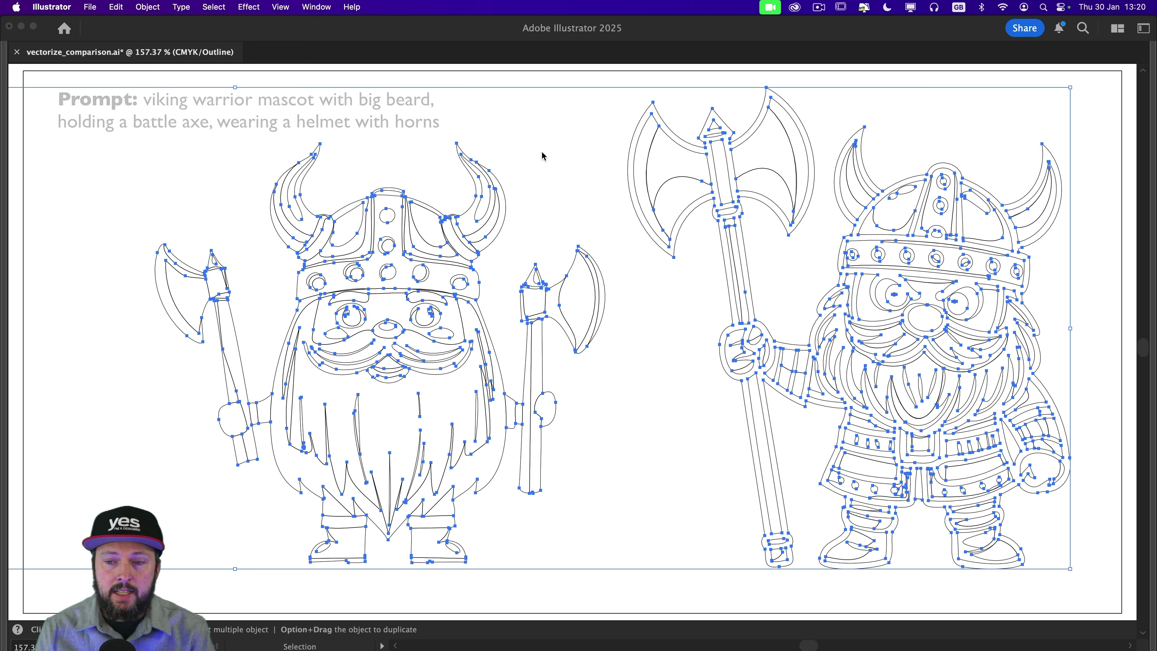
pyautogui.press('super+y')
pyautogui.click(521, 188)
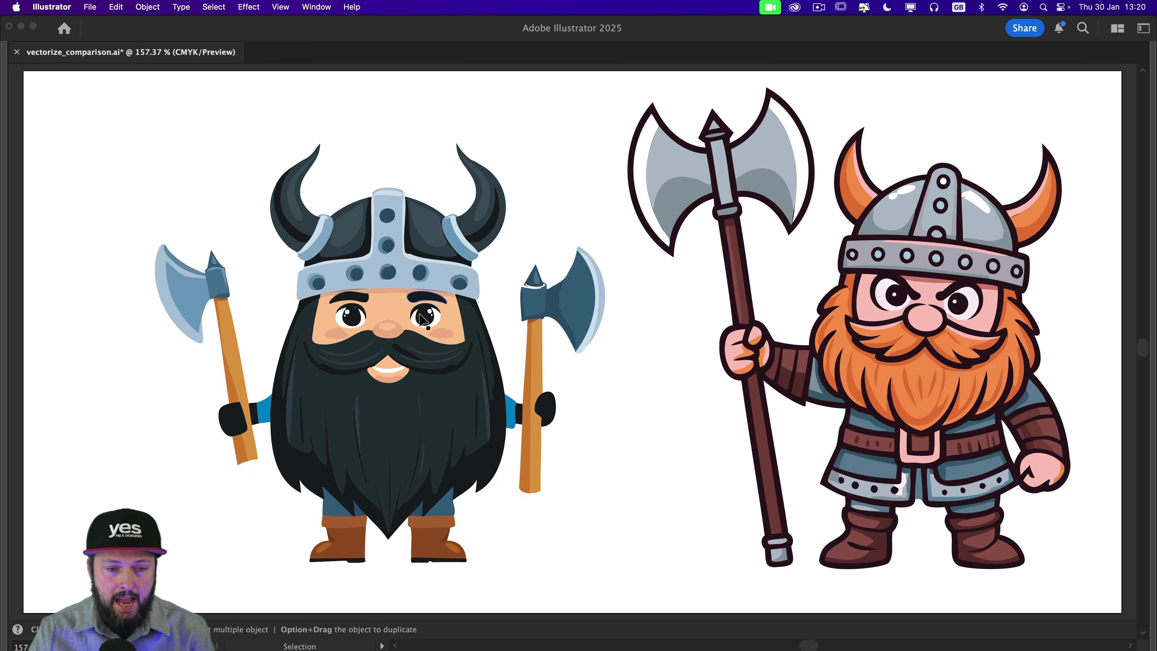
# - Compare the faces, beards and axes of both viking mascots in close-up, and return to the full artboard view
pyautogui.press('z')
pyautogui.click(441, 330)
pyautogui.moveTo(441, 330); pyautogui.dragTo(796, 339)
pyautogui.press('space')
pyautogui.moveTo(940, 333); pyautogui.dragTo(90, 349)
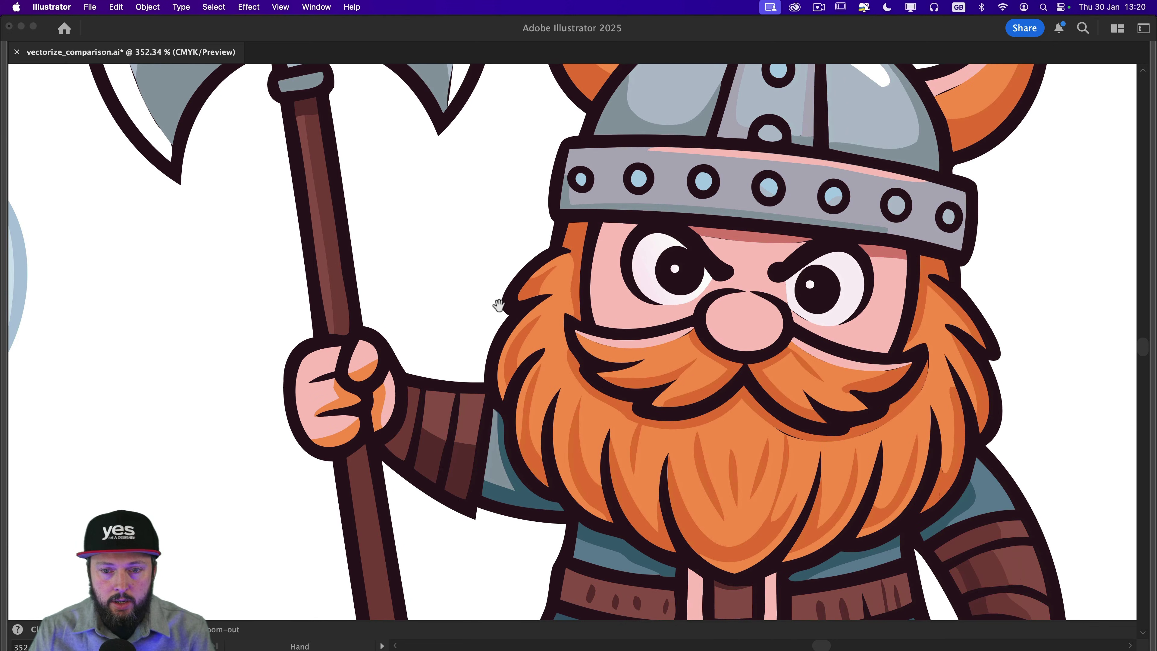
pyautogui.moveTo(498, 302); pyautogui.dragTo(483, 431)
pyautogui.press('super+0')
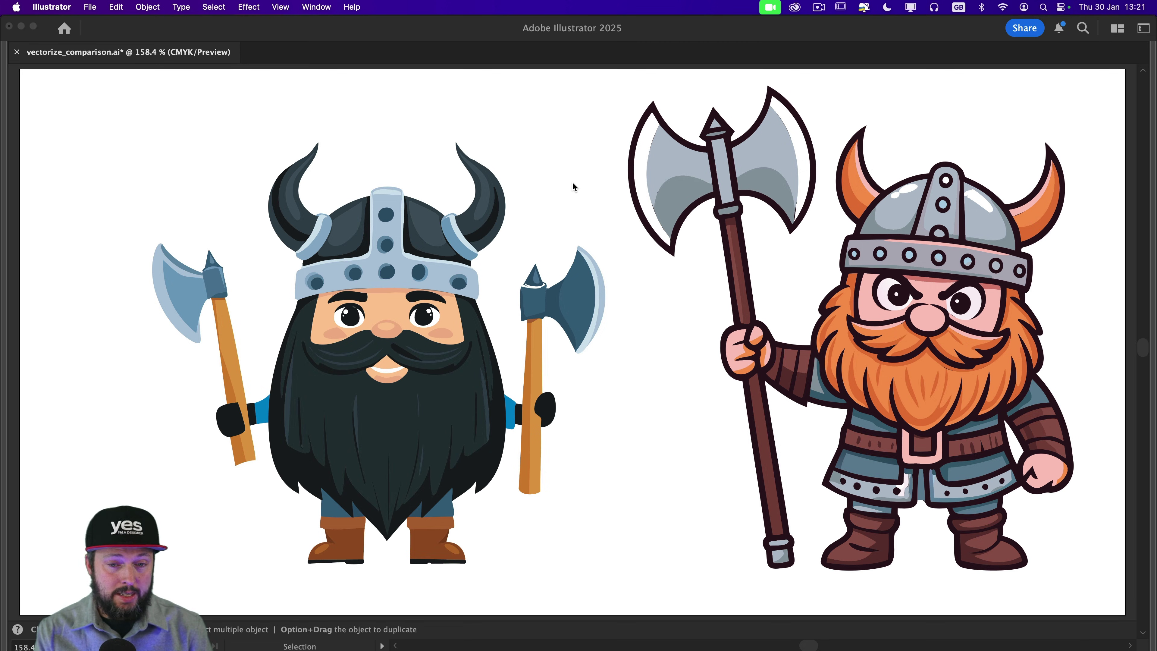
pyautogui.click(889, 267)
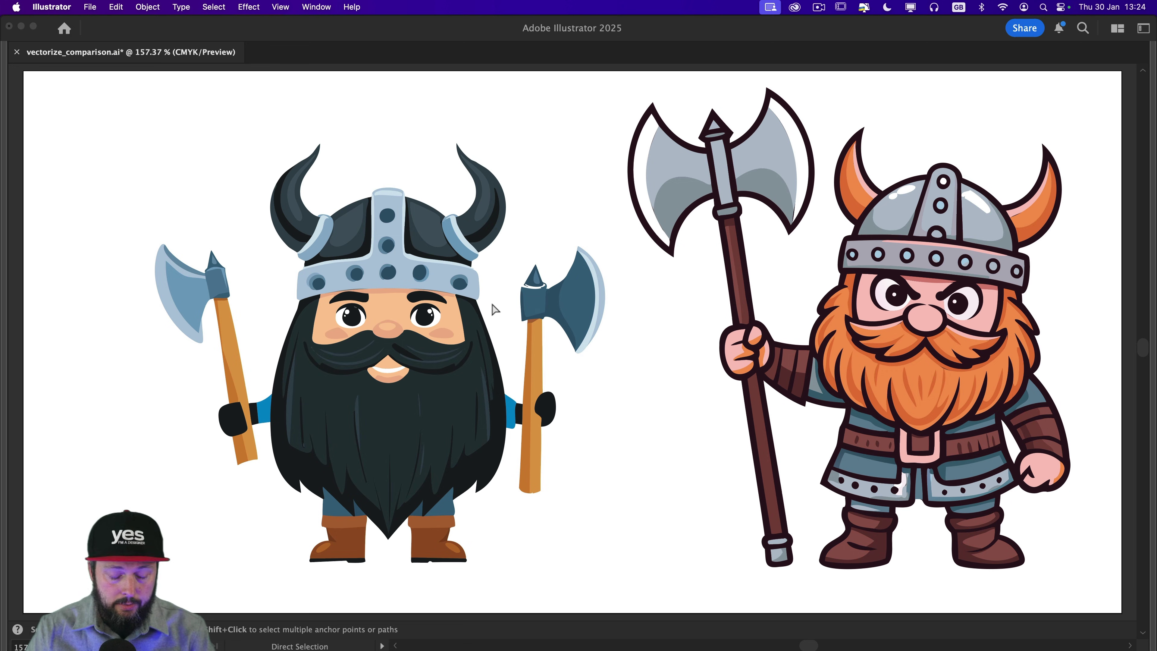
# - Move the dark blade shape of the black-bearded viking's axe nearest the orange-bearded viking outward past its light cutting edge
pyautogui.press('z')
pyautogui.moveTo(506, 335); pyautogui.dragTo(595, 339)
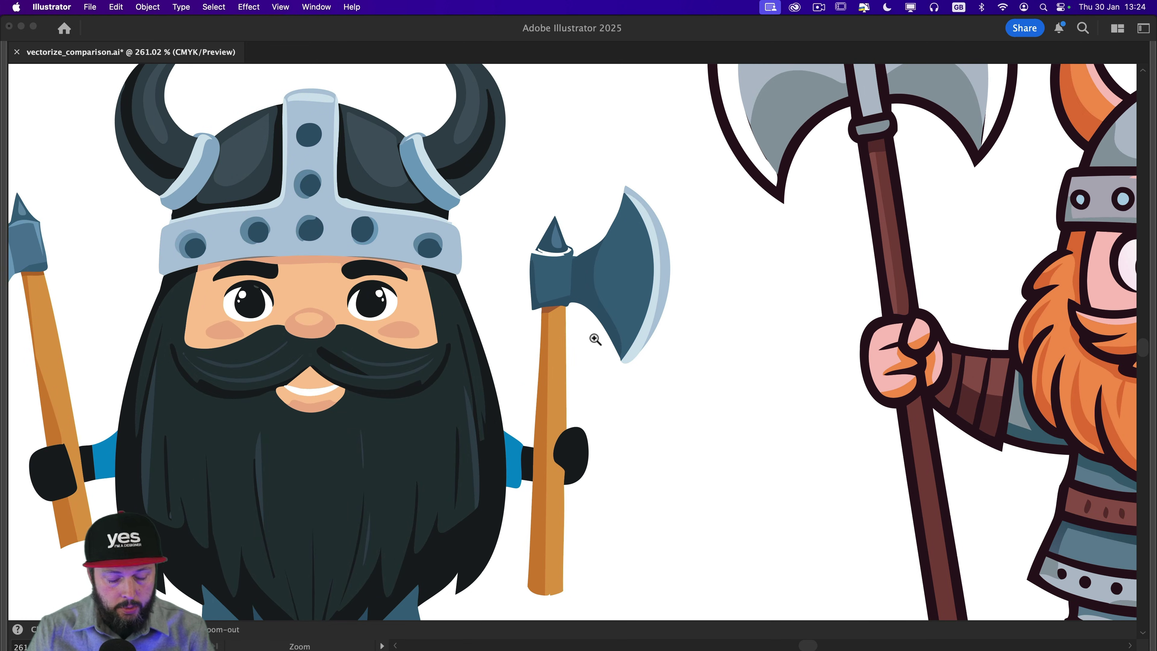
pyautogui.press('a')
pyautogui.click(617, 287)
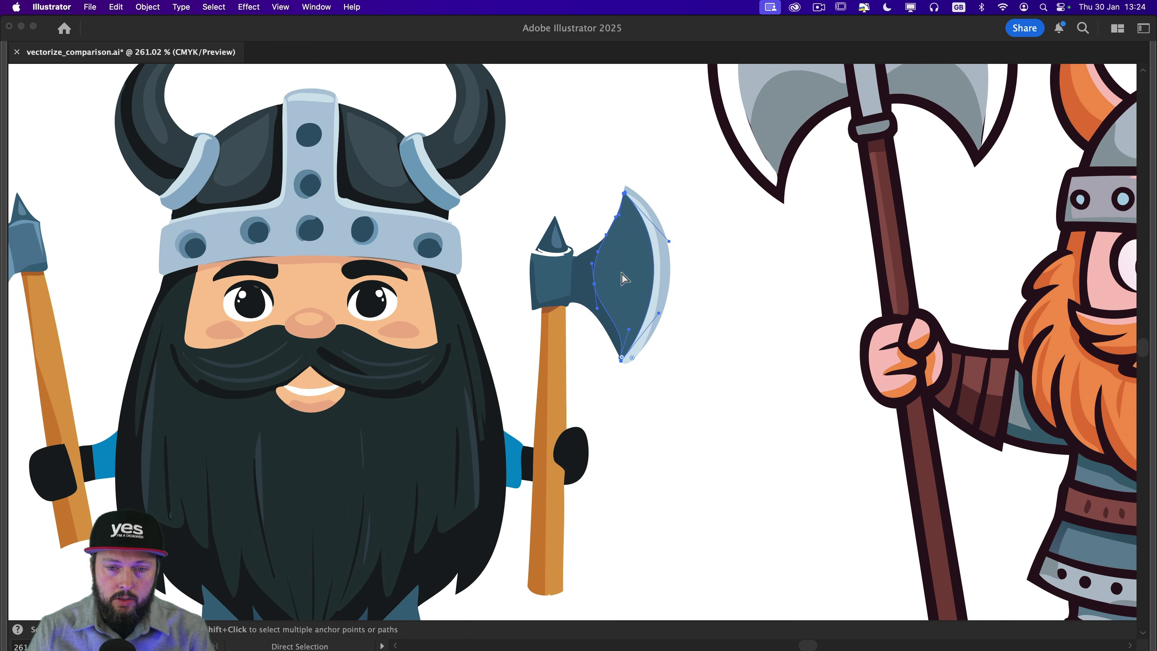
pyautogui.moveTo(620, 277); pyautogui.dragTo(667, 310)
pyautogui.click(663, 292)
# - Pull apart the axe-head shapes and the light and dark halves of the same axe's wooden handle
pyautogui.moveTo(587, 273); pyautogui.dragTo(565, 271)
pyautogui.moveTo(565, 328); pyautogui.dragTo(569, 332)
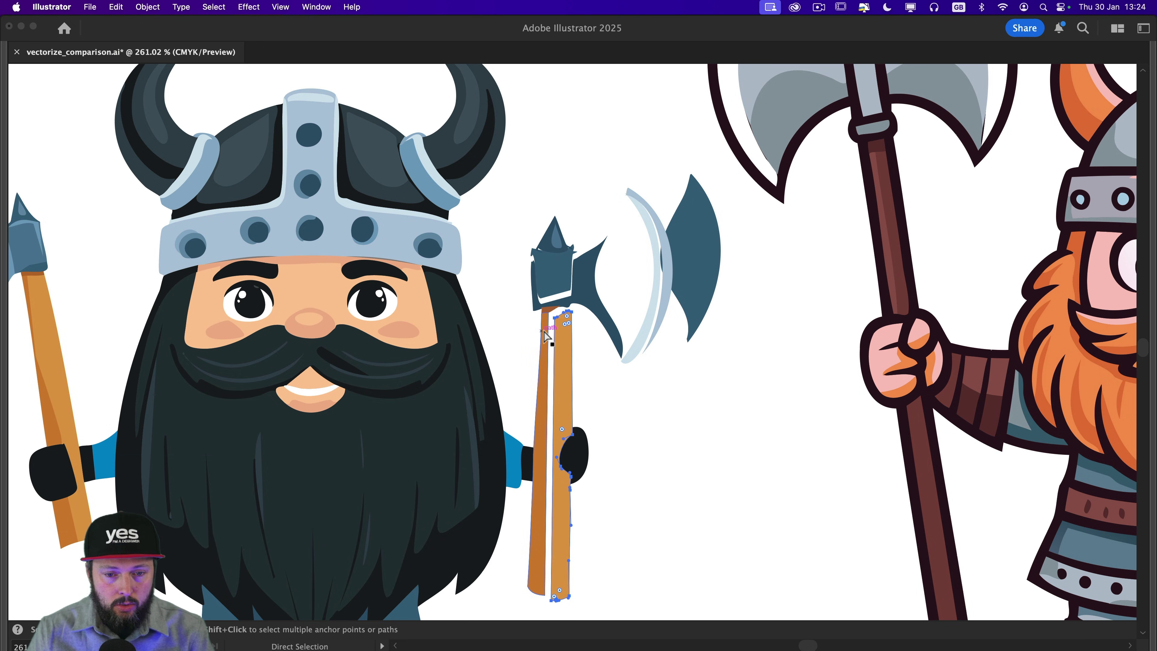
pyautogui.moveTo(543, 396)
pyautogui.mouseDown()
pyautogui.moveTo(515, 394)
pyautogui.moveTo(532, 391)
pyautogui.mouseUp()
pyautogui.scroll(3, 568, 283)
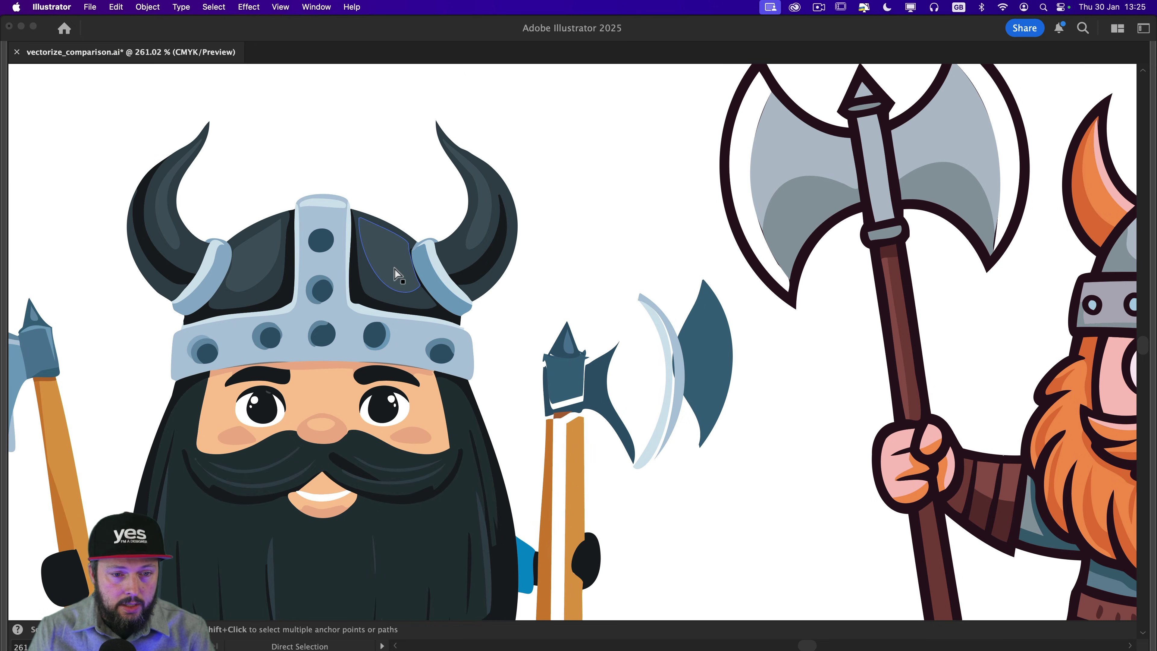
# - Pull the lighter highlight panel and the dark panel around it off one side of the black-bearded viking's helmet
pyautogui.moveTo(395, 271); pyautogui.dragTo(393, 191)
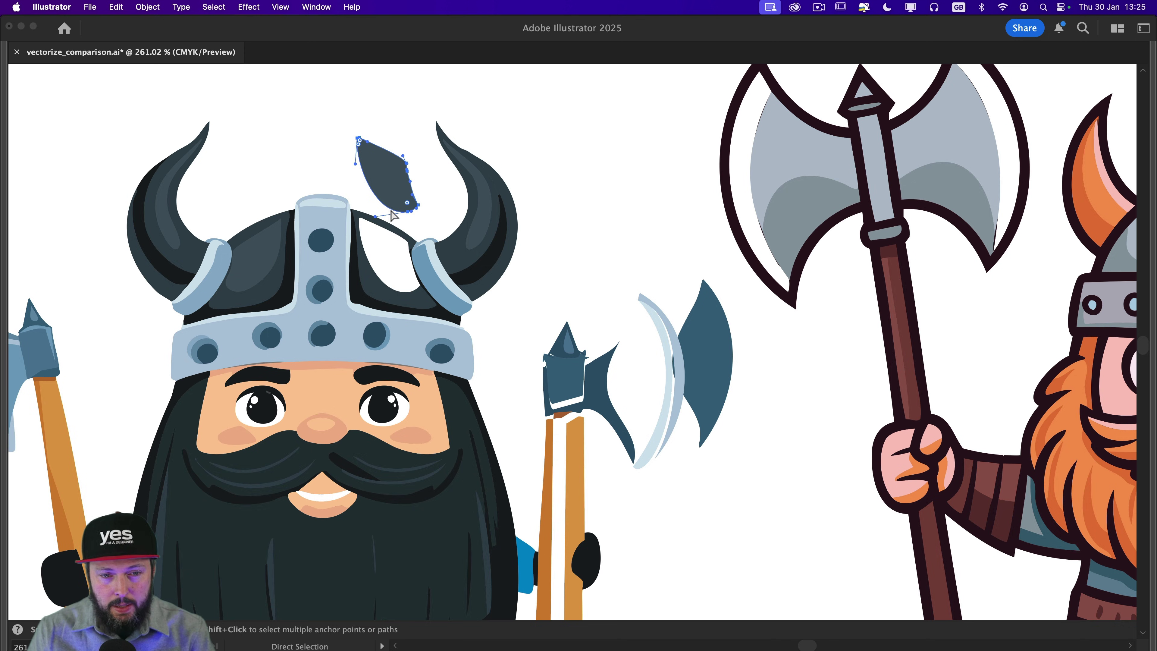
pyautogui.click(378, 292)
pyautogui.moveTo(378, 292); pyautogui.dragTo(554, 244)
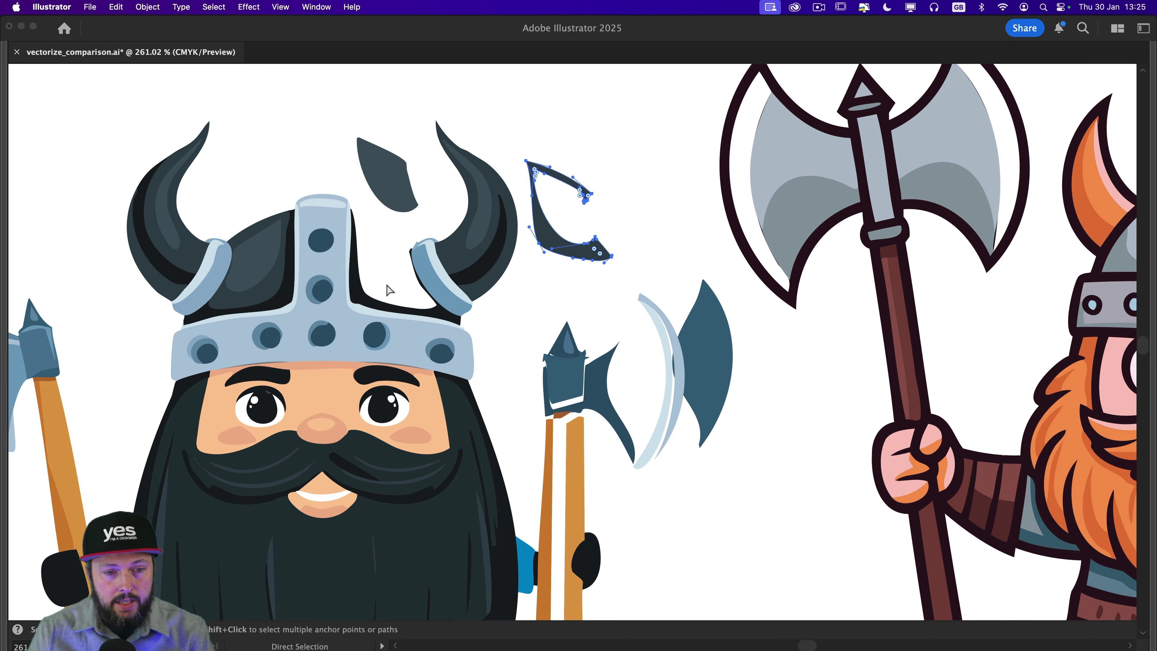
pyautogui.click(393, 231)
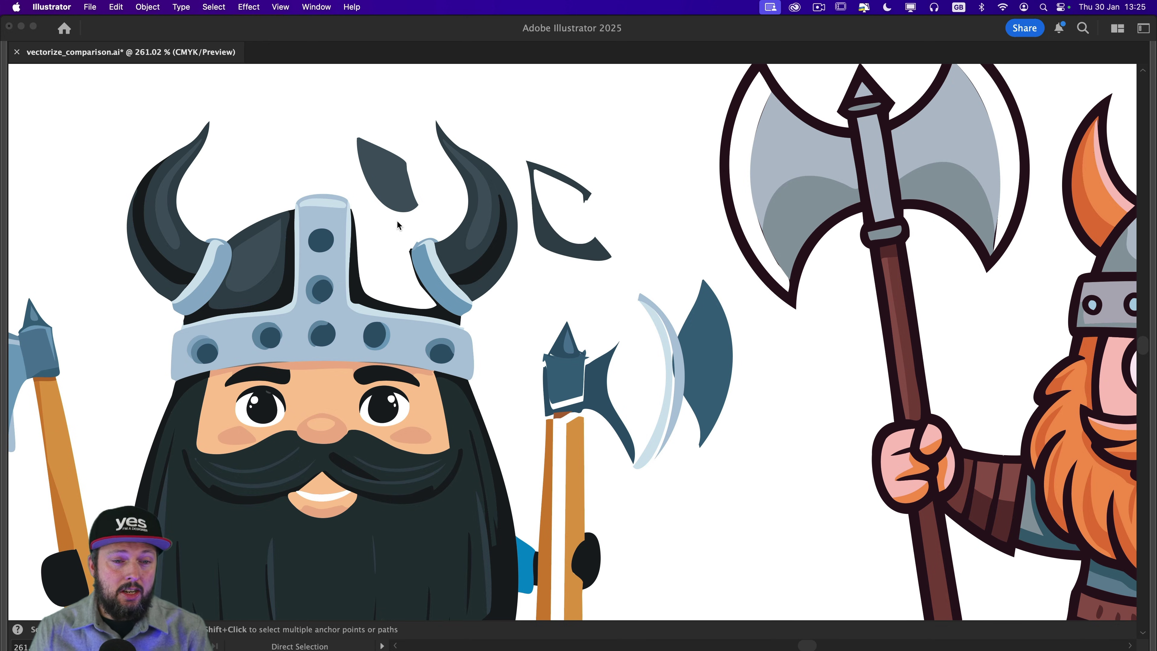
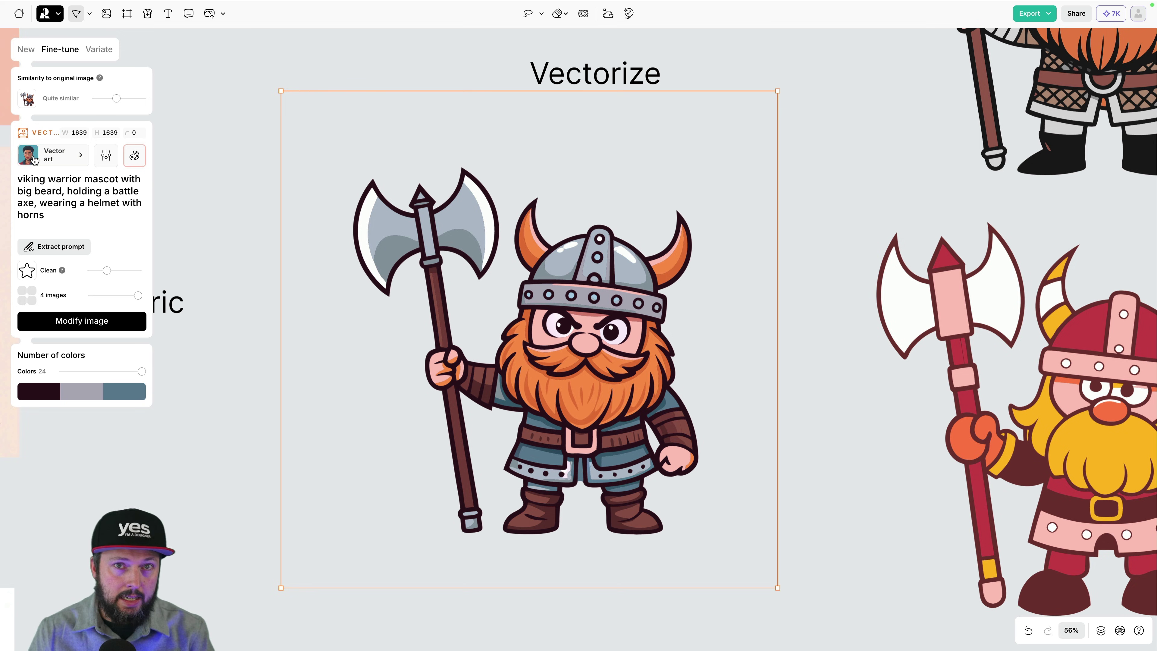
# - Switch to Recraft, reduce the vectorized orange-bearded viking to 1 color, and raise its number of colors again
pyautogui.scroll(3, 131, 376)
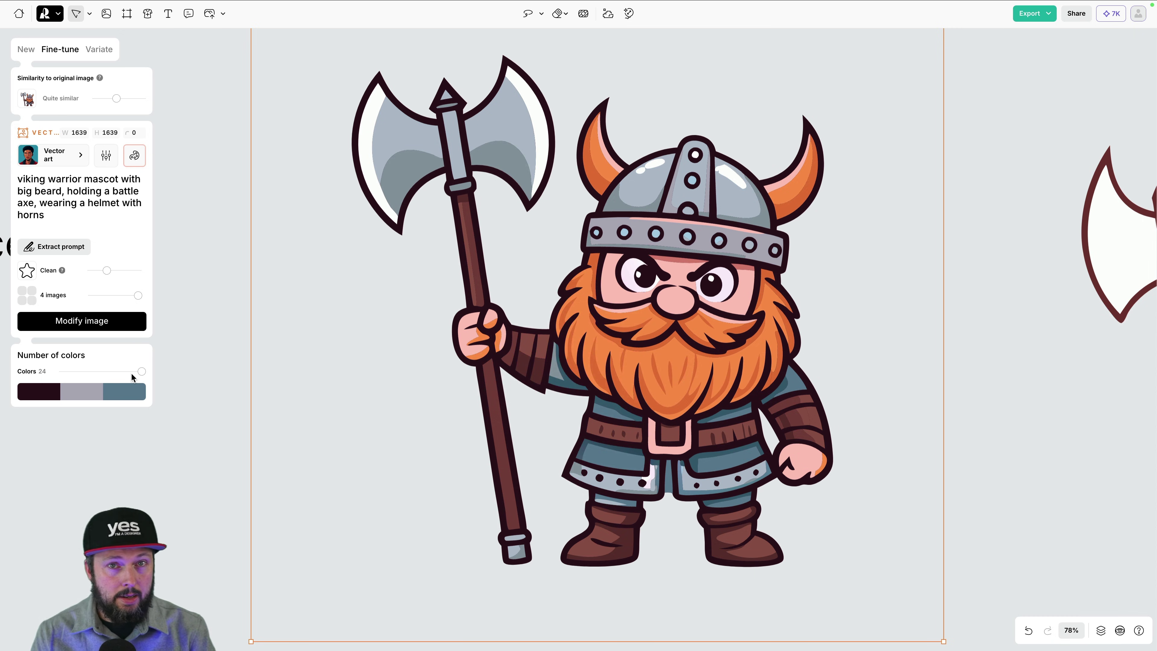
pyautogui.hscroll(-2, 131, 372)
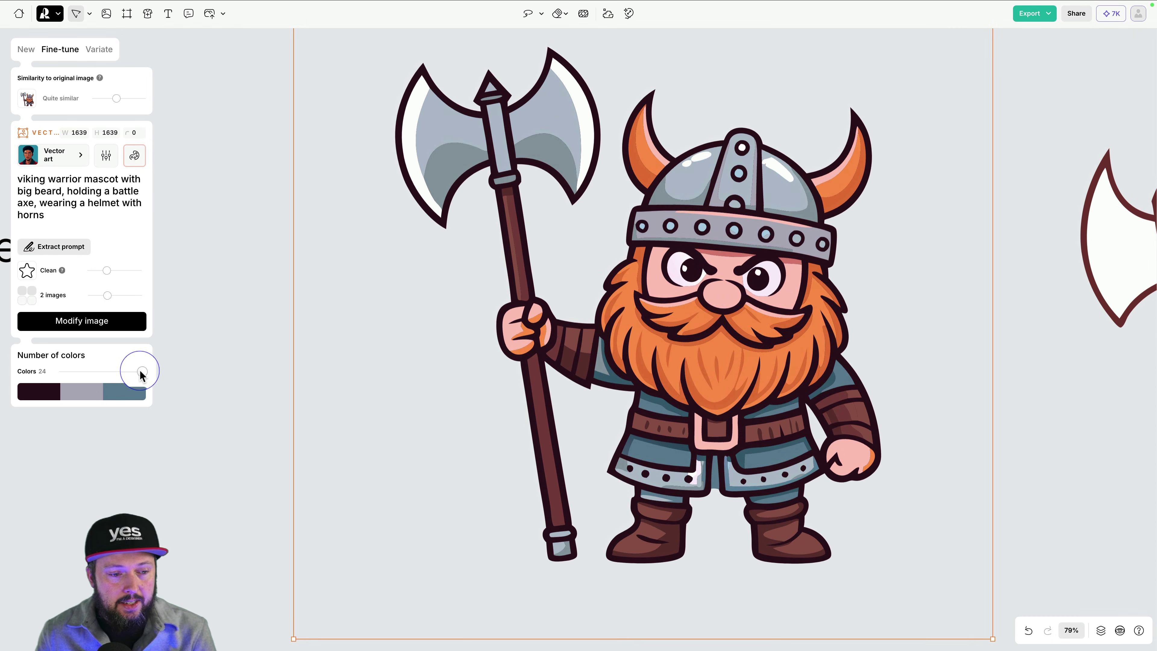
pyautogui.moveTo(140, 373); pyautogui.dragTo(50, 368)
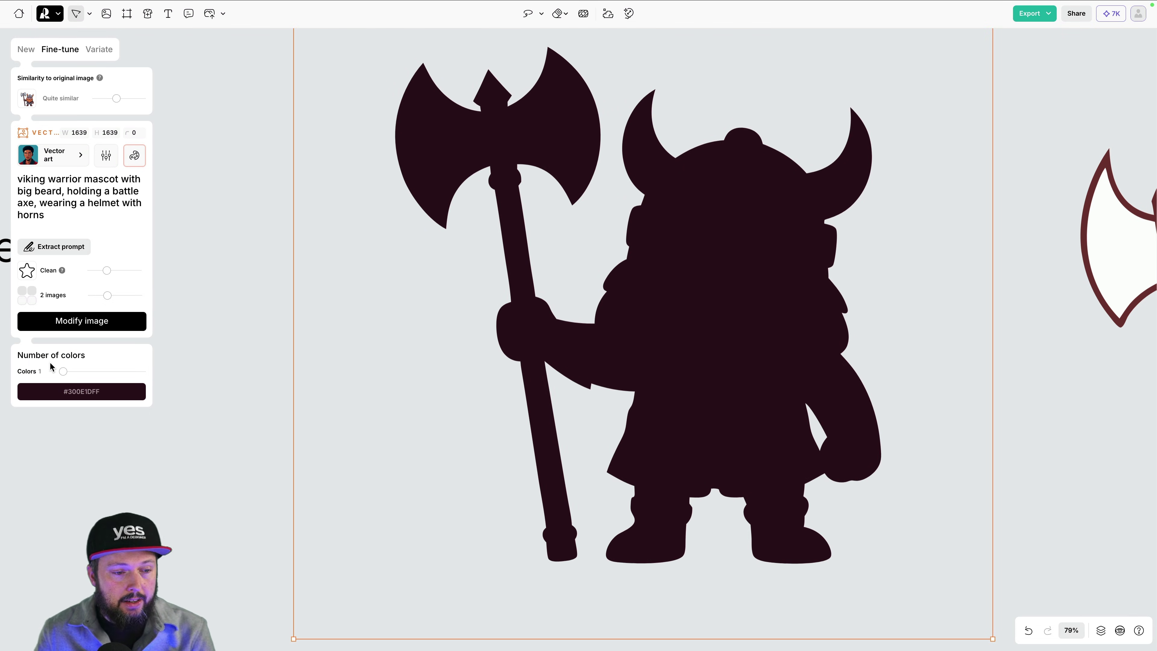
pyautogui.moveTo(63, 371); pyautogui.dragTo(117, 371)
pyautogui.moveTo(133, 419); pyautogui.dragTo(147, 421)
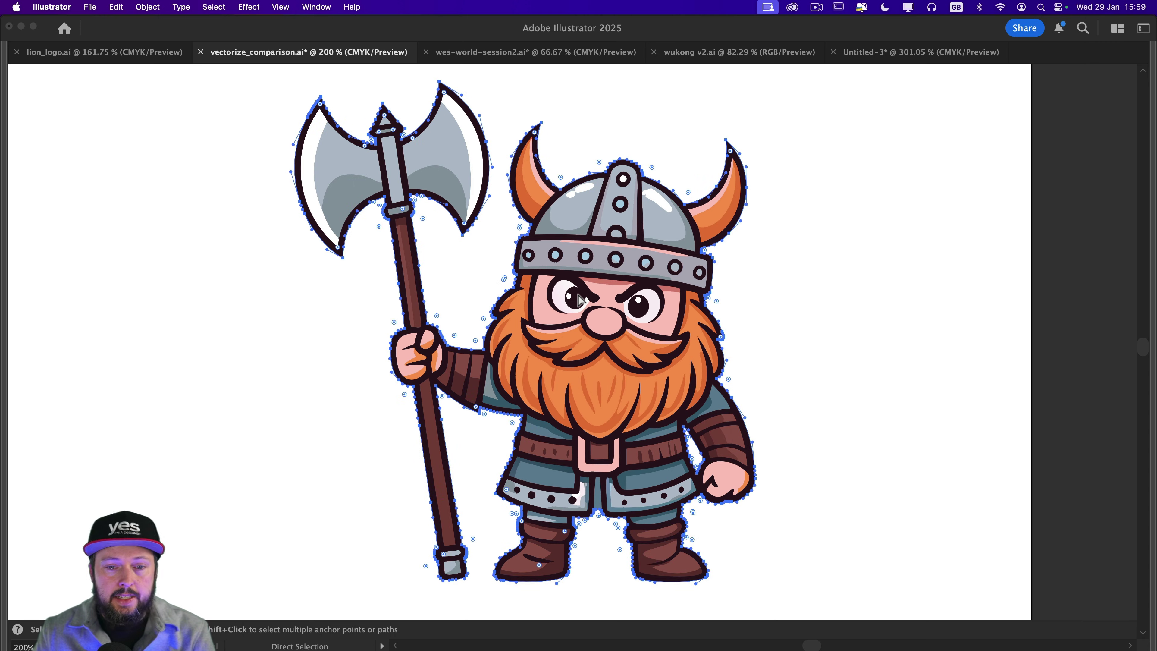
# - In Illustrator, move the orange-bearded viking's dark silhouette shape beside the figure, and pull a dark-orange strand and the lower shading shape out of the beard
pyautogui.moveTo(580, 299); pyautogui.dragTo(991, 277)
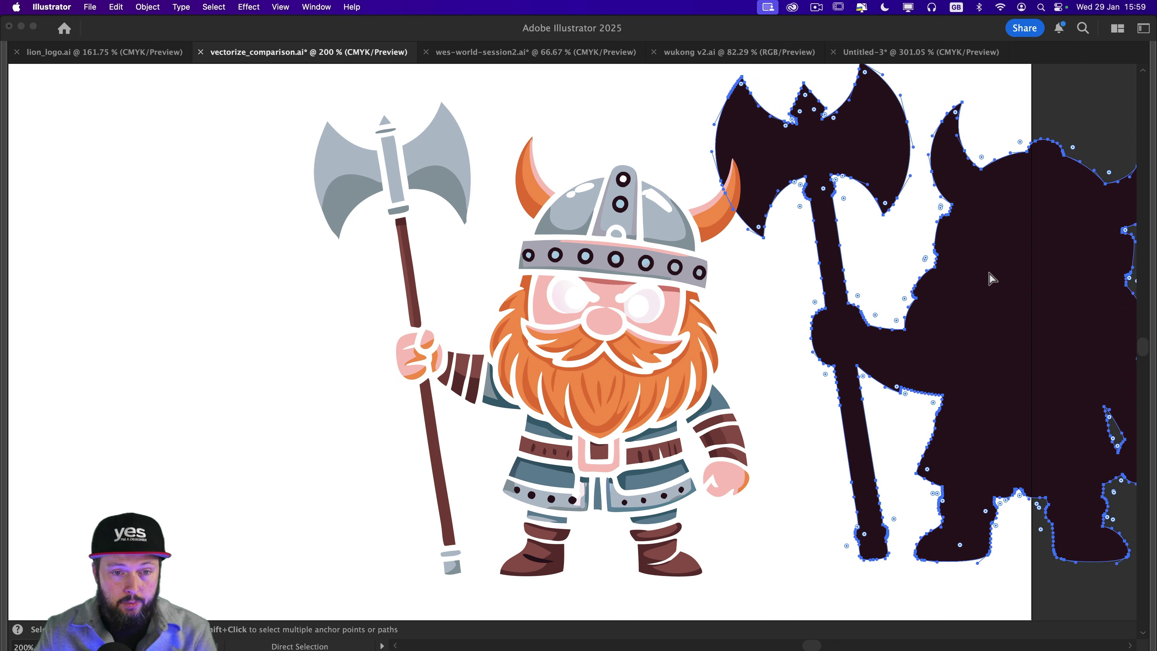
pyautogui.click(878, 279)
pyautogui.scroll(-1, 878, 279)
pyautogui.press('z')
pyautogui.moveTo(578, 351); pyautogui.dragTo(749, 362)
pyautogui.press('a')
pyautogui.click(509, 441)
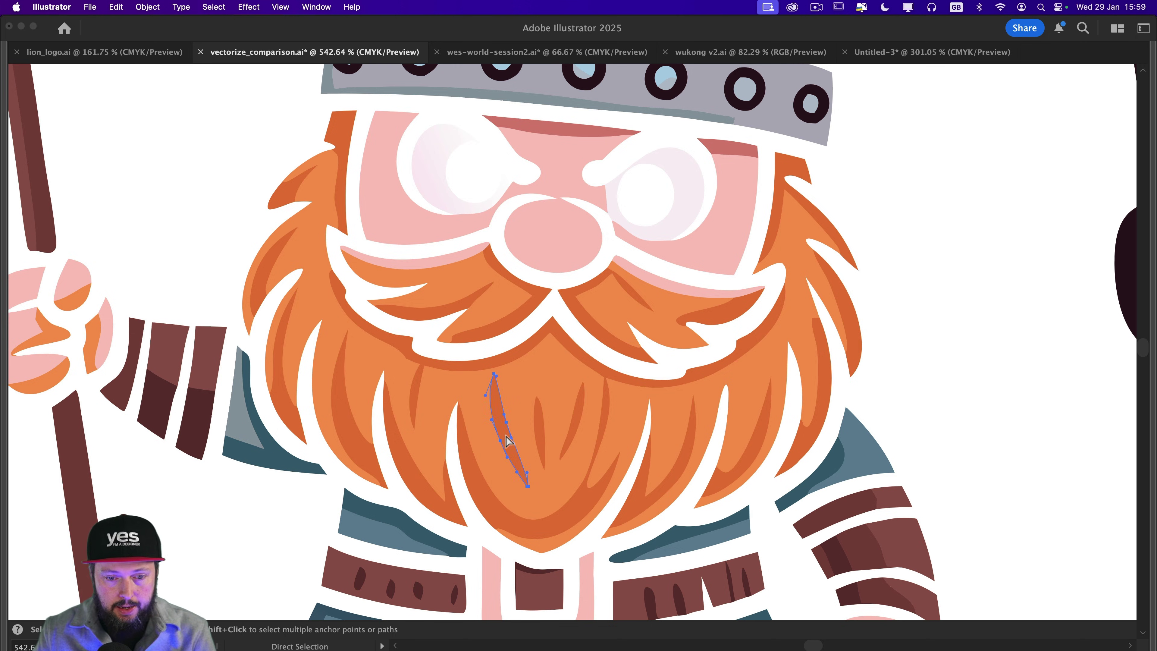
pyautogui.moveTo(509, 441); pyautogui.dragTo(927, 416)
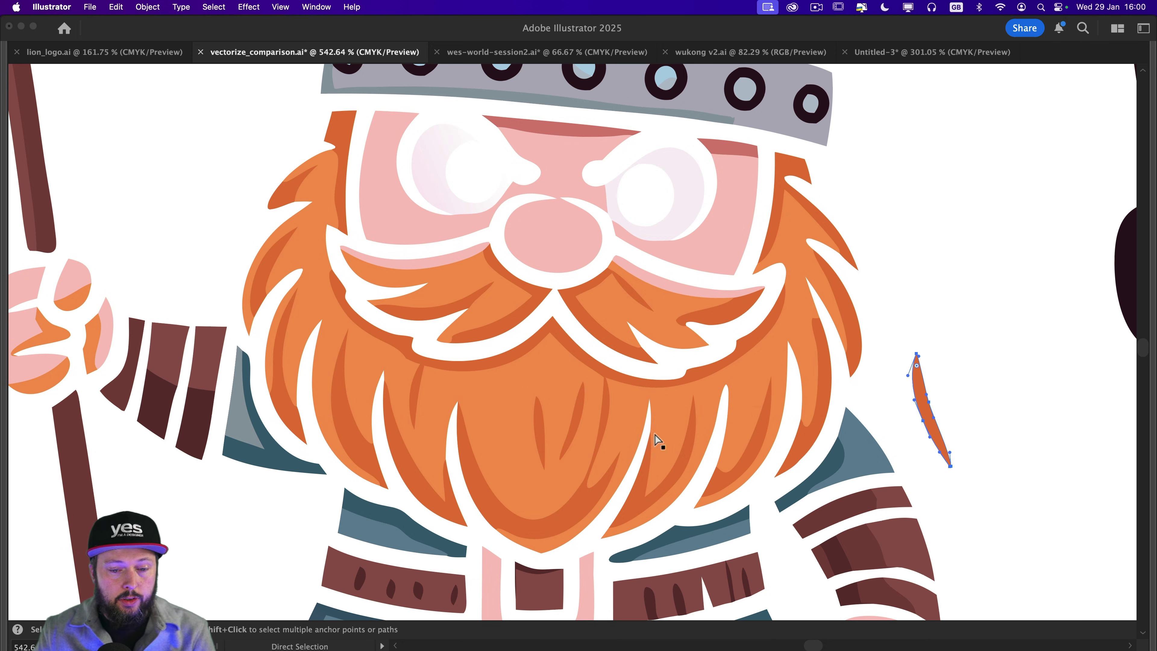
pyautogui.click(486, 505)
pyautogui.moveTo(487, 505); pyautogui.dragTo(935, 326)
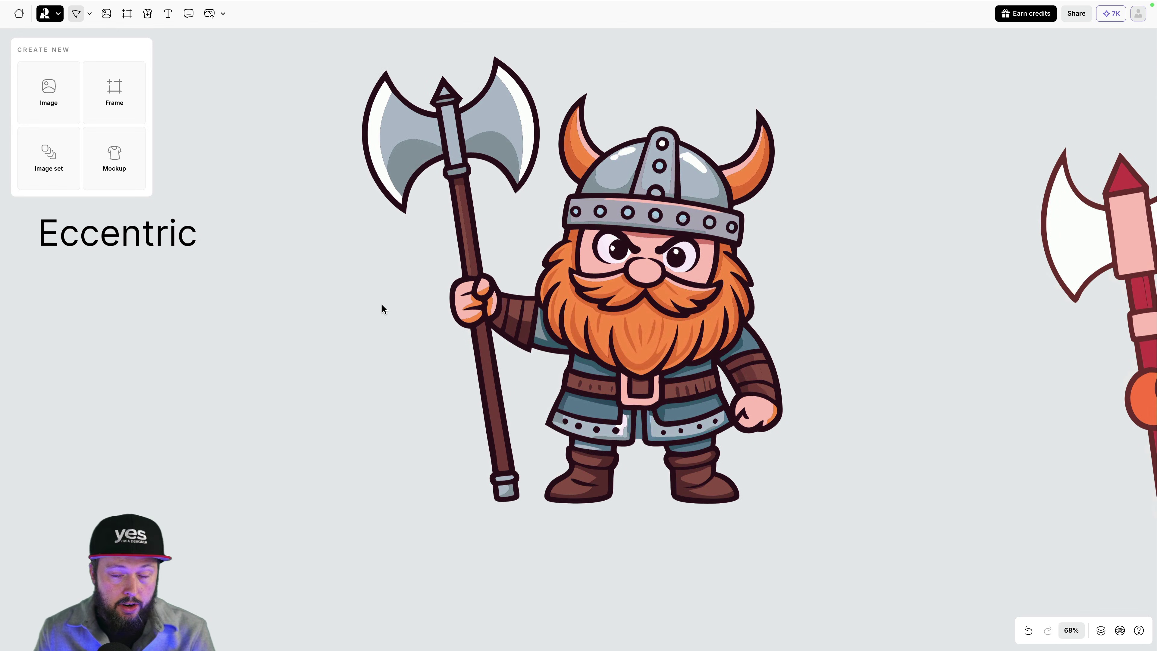
# - Switch to Recraft, select and deselect the vectorized viking, and look over the raster images and fine-tune results
pyautogui.click(534, 243)
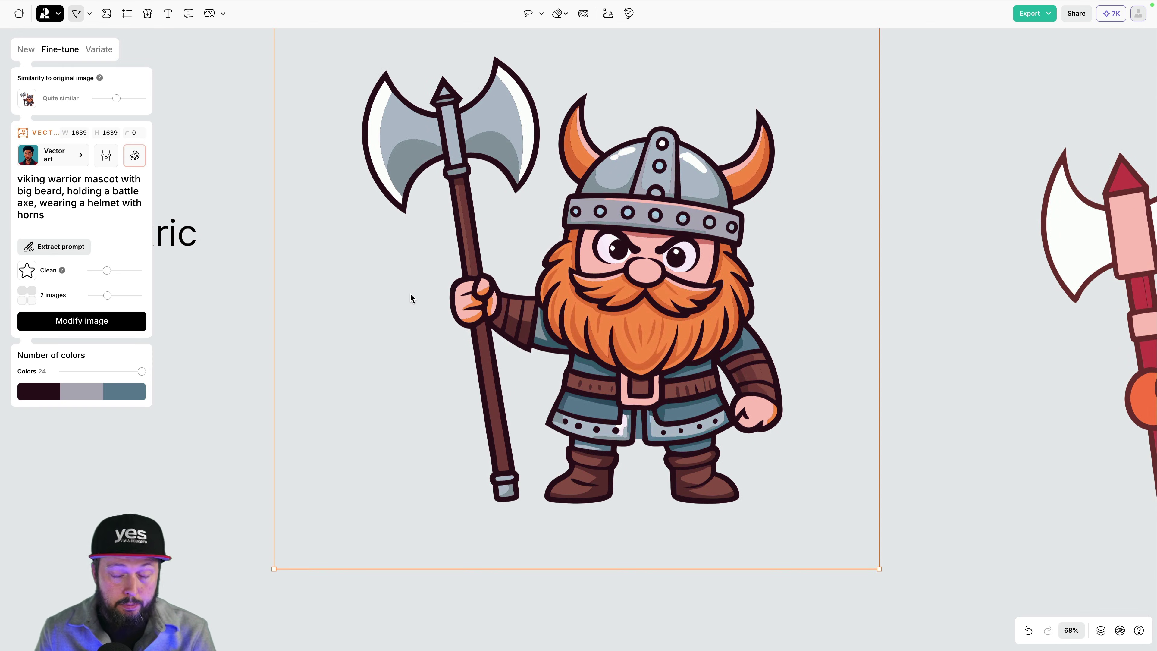
pyautogui.scroll(-5, 410, 298)
pyautogui.hscroll(-10, 411, 297)
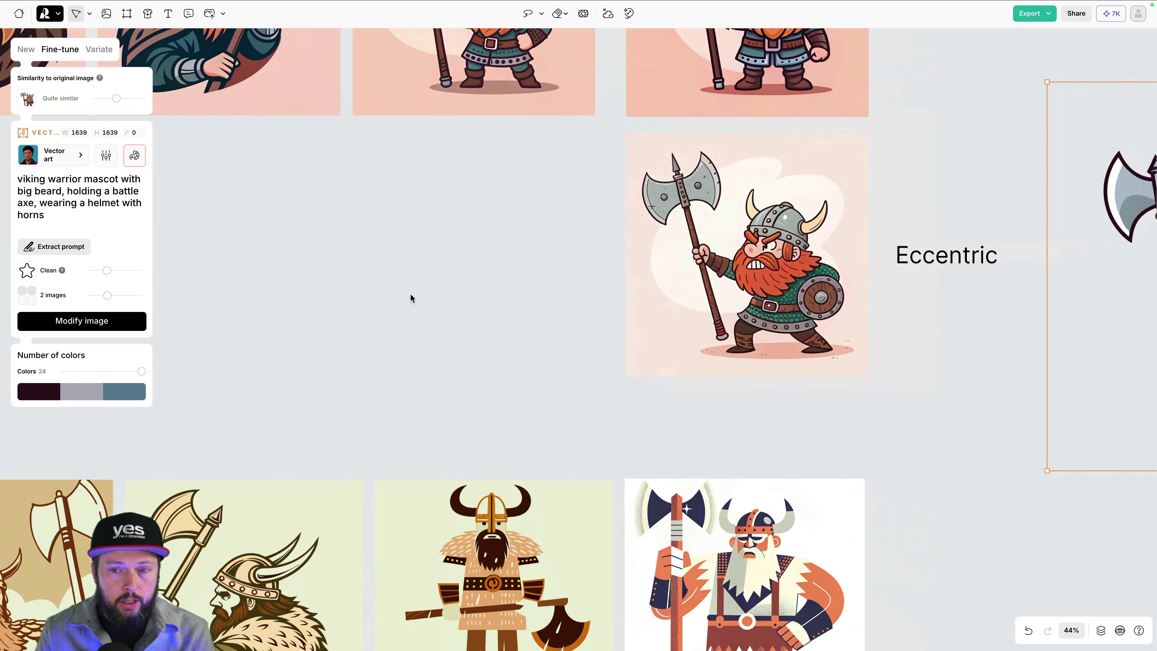
pyautogui.scroll(-5, 410, 298)
pyautogui.scroll(2, 358, 234)
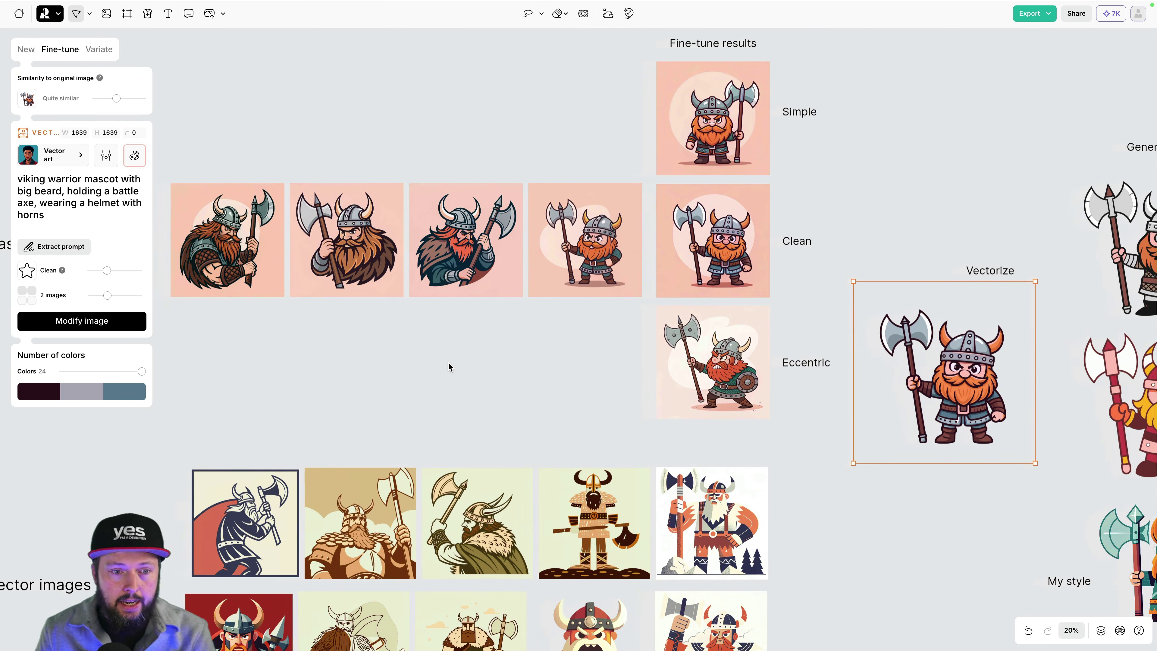
pyautogui.click(448, 363)
pyautogui.hscroll(-4, 445, 363)
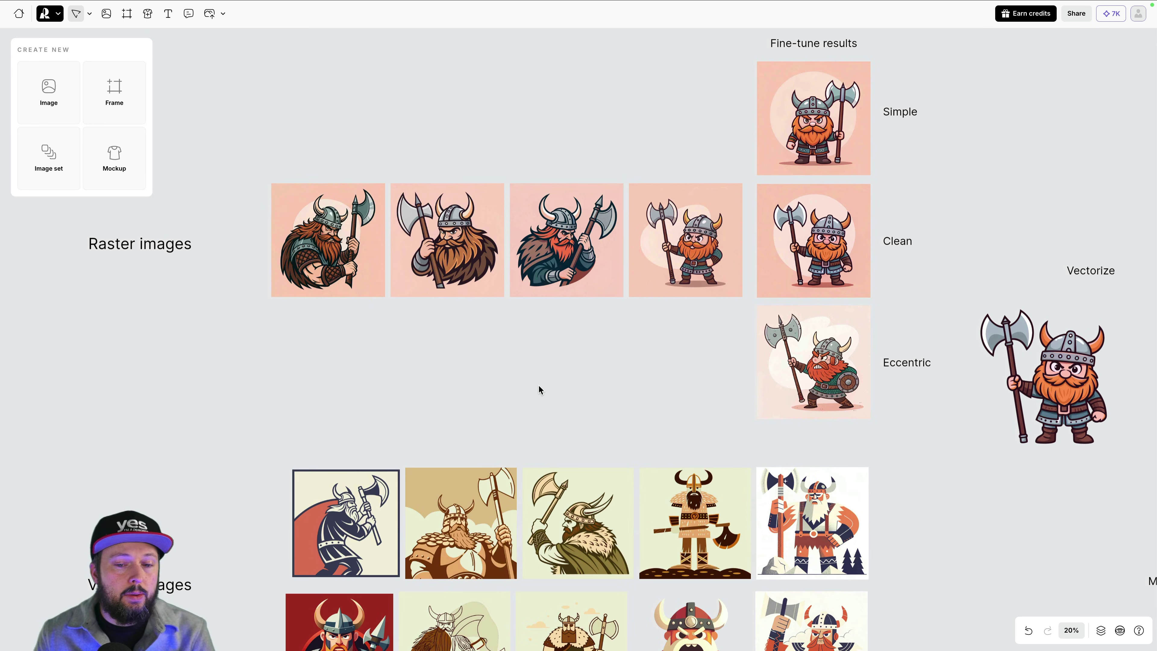
pyautogui.scroll(3, 748, 57)
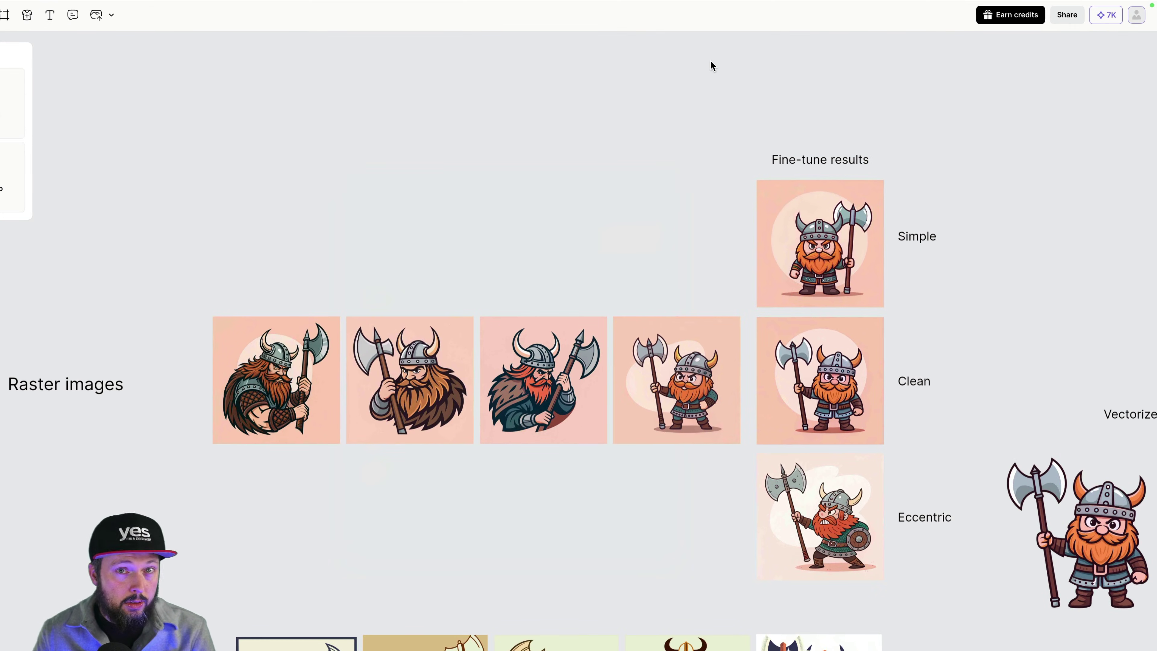
# - Check the invite roles in the project's sharing settings, keep Viewer, and close them without inviting anyone
pyautogui.click(1067, 16)
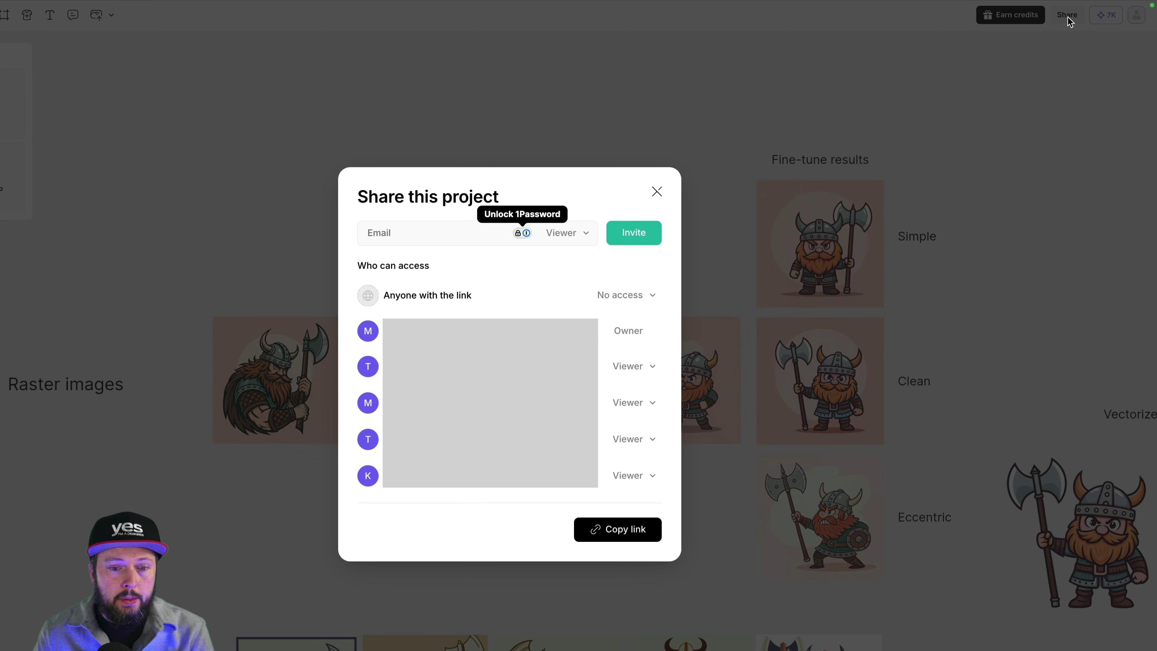
pyautogui.click(587, 233)
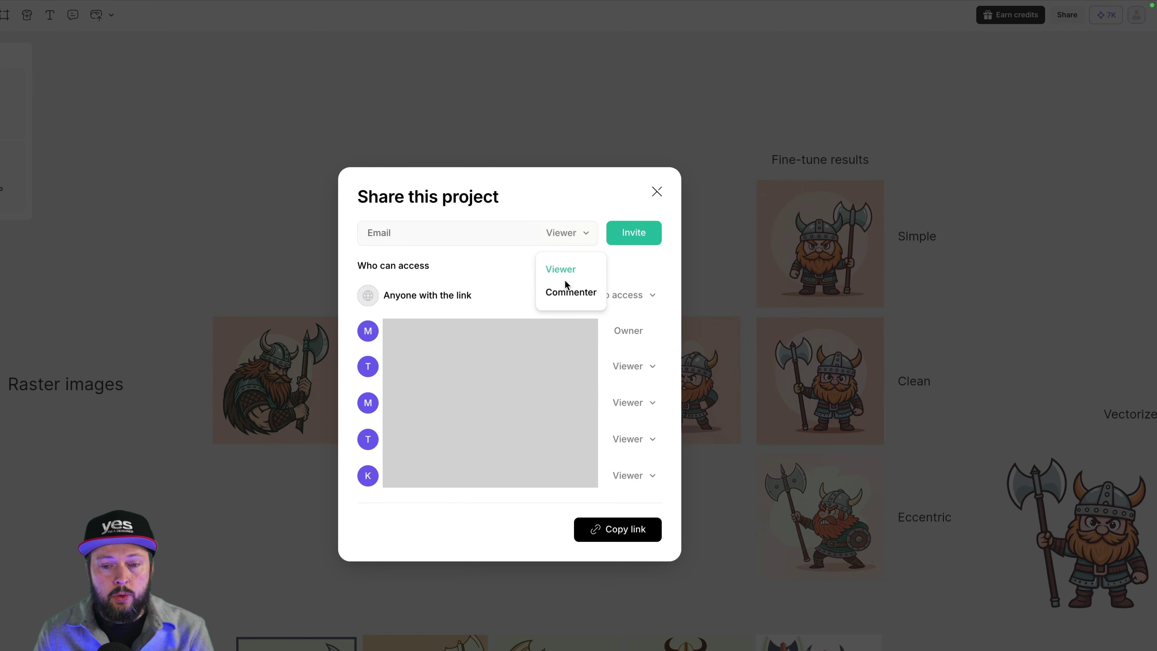
pyautogui.click(565, 269)
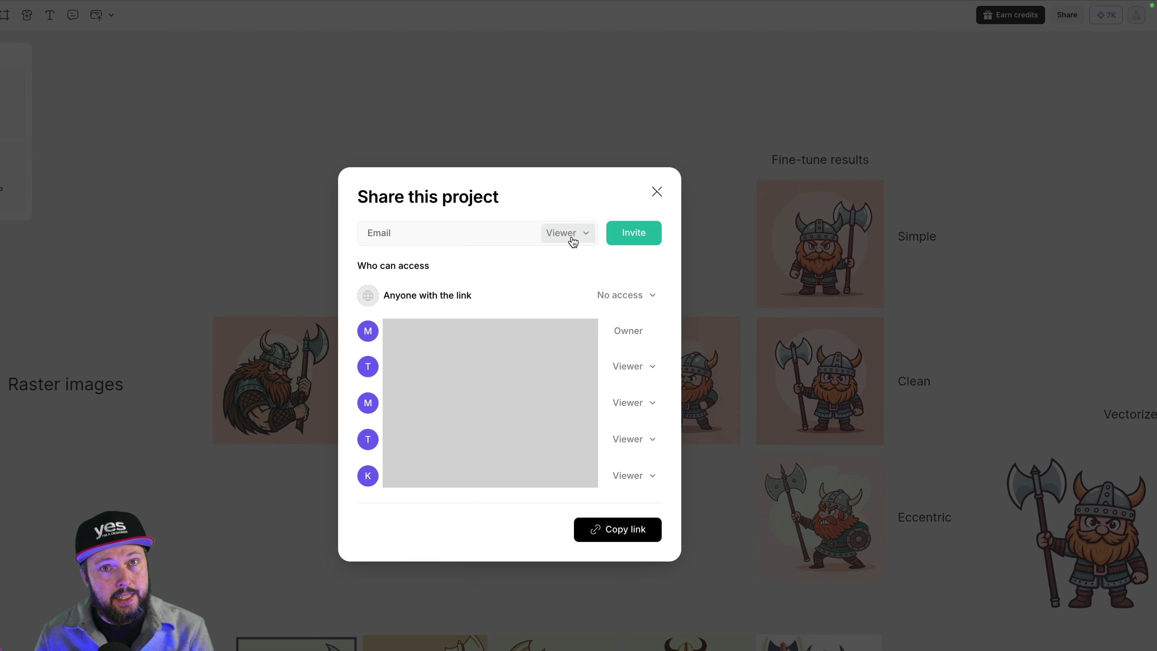
pyautogui.click(180, 322)
# - Select the first raster viking image, read its Recraft V3 Raw style and full prompt, and deselect it
pyautogui.scroll(-2, 180, 322)
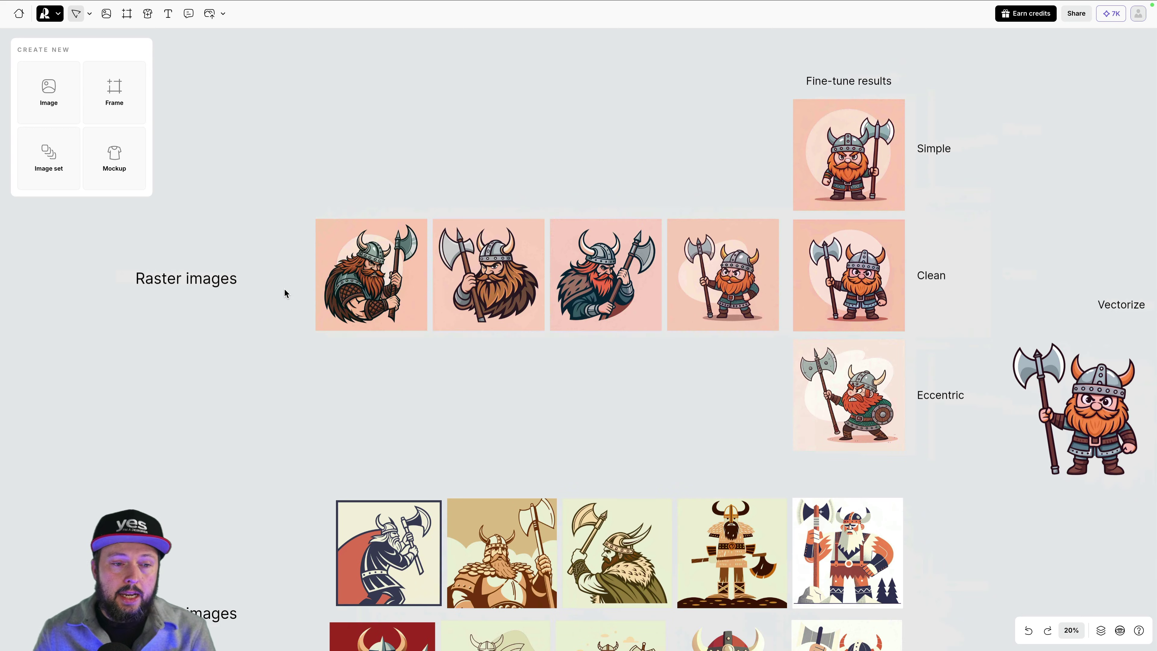
pyautogui.scroll(5, 253, 250)
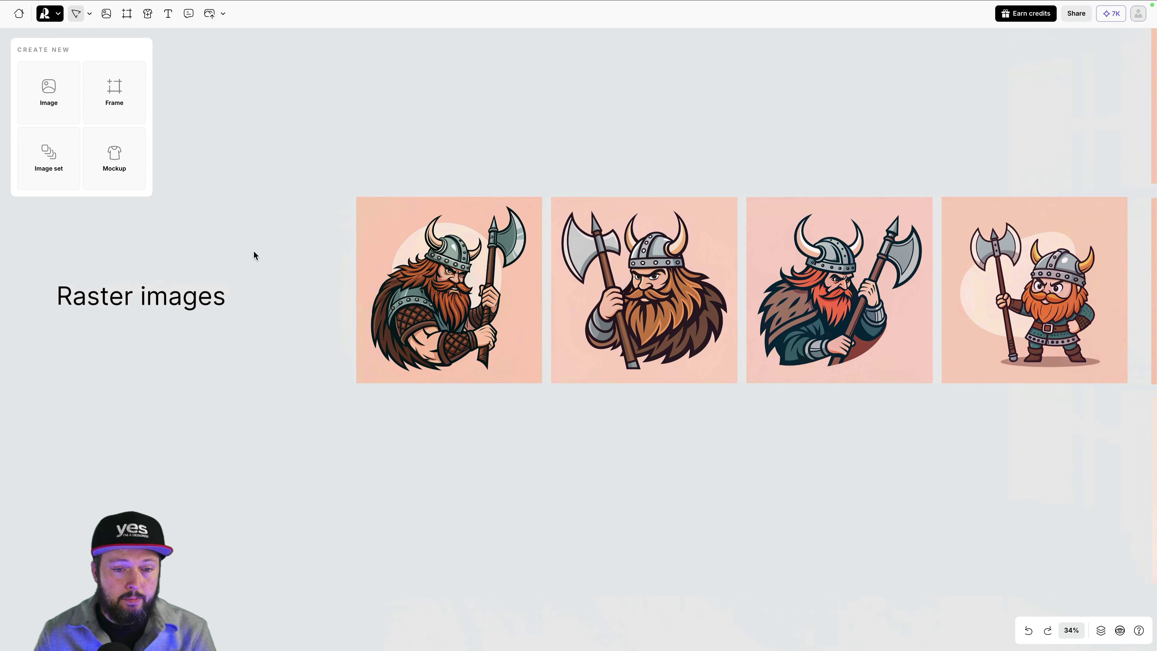
pyautogui.hscroll(-3, 253, 249)
pyautogui.click(583, 290)
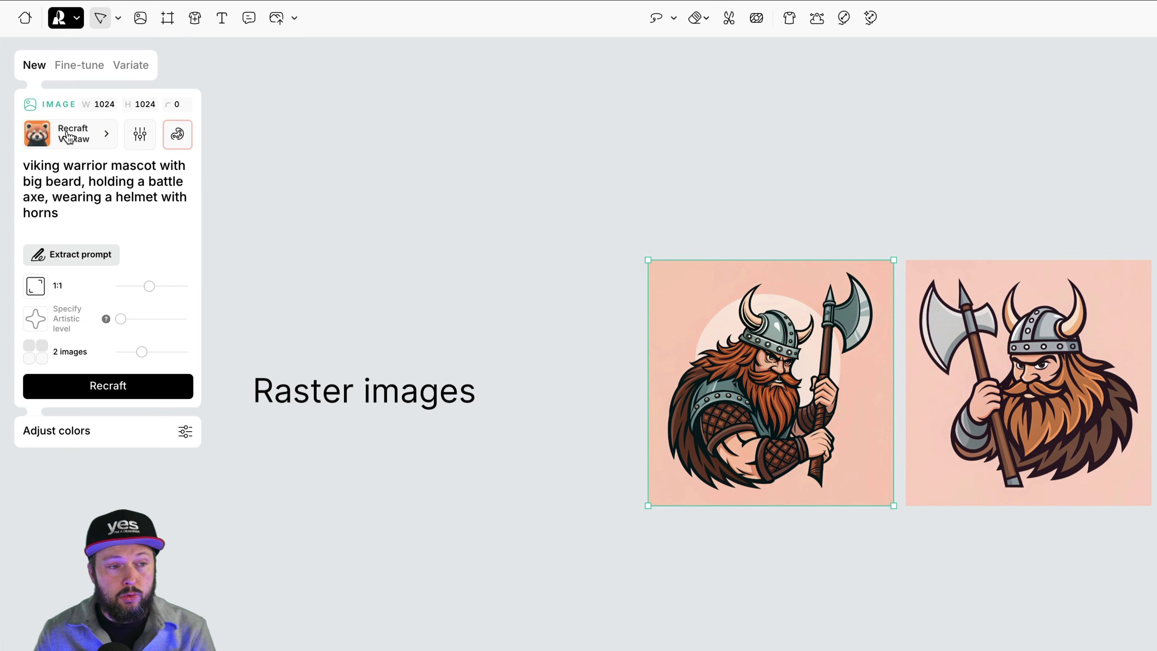
pyautogui.moveTo(24, 164); pyautogui.dragTo(85, 211)
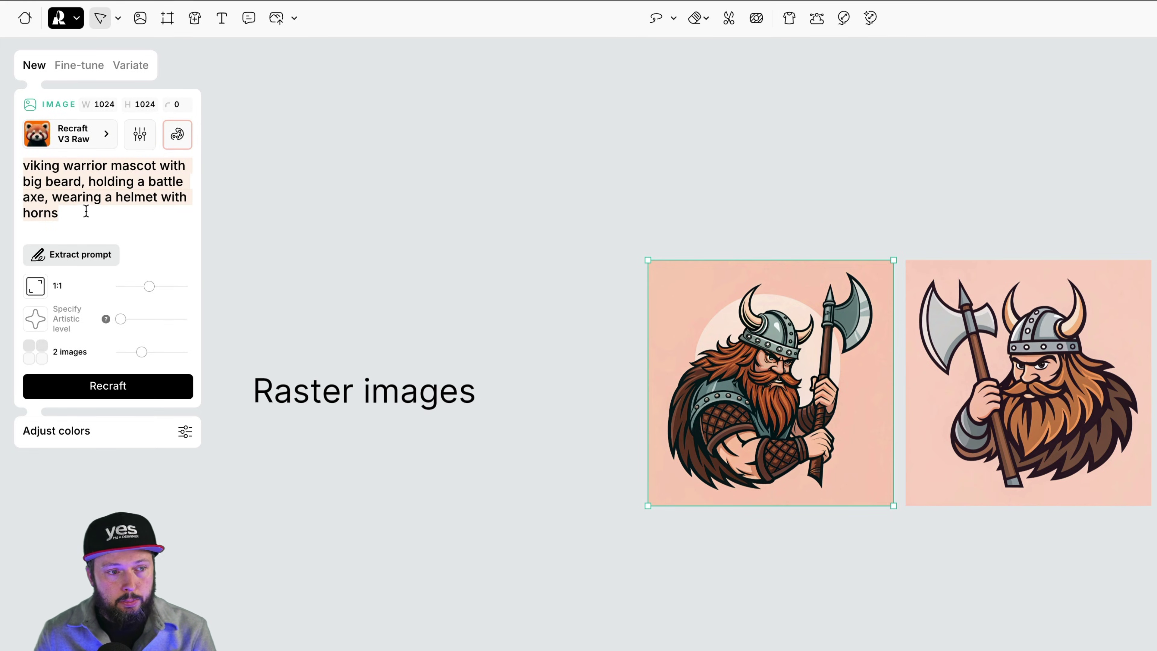
pyautogui.click(969, 204)
# - Compare the four raster viking images one after another at close range, checking the second image's style and prompt
pyautogui.scroll(5, 828, 400)
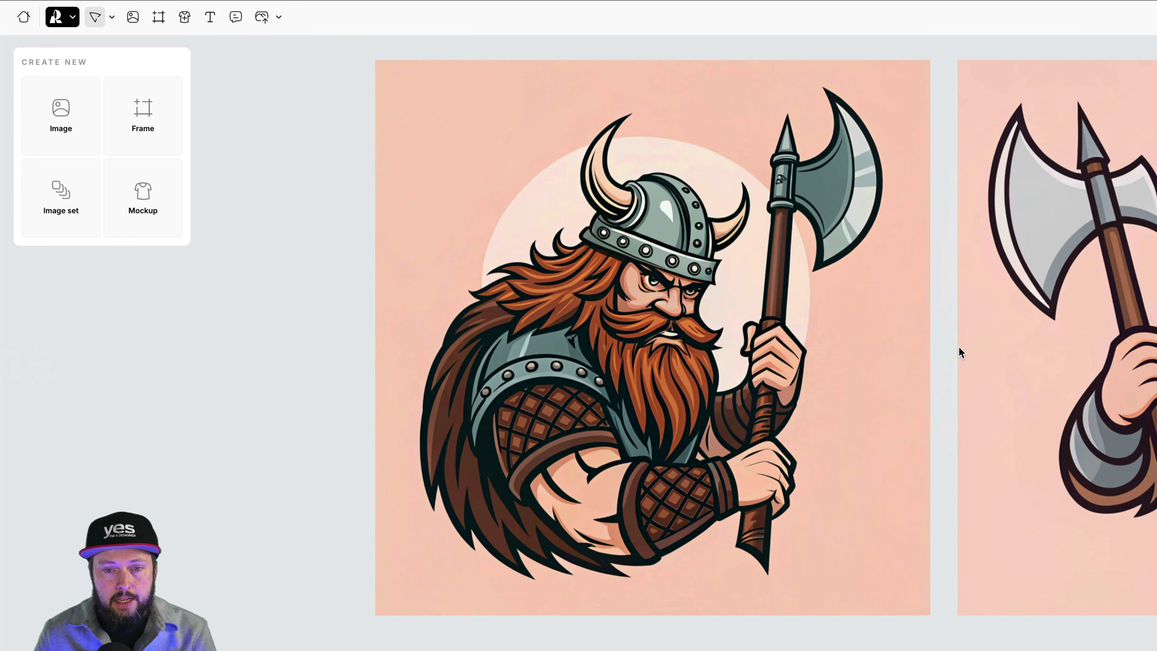
pyautogui.hscroll(10, 958, 347)
pyautogui.hscroll(2, 957, 346)
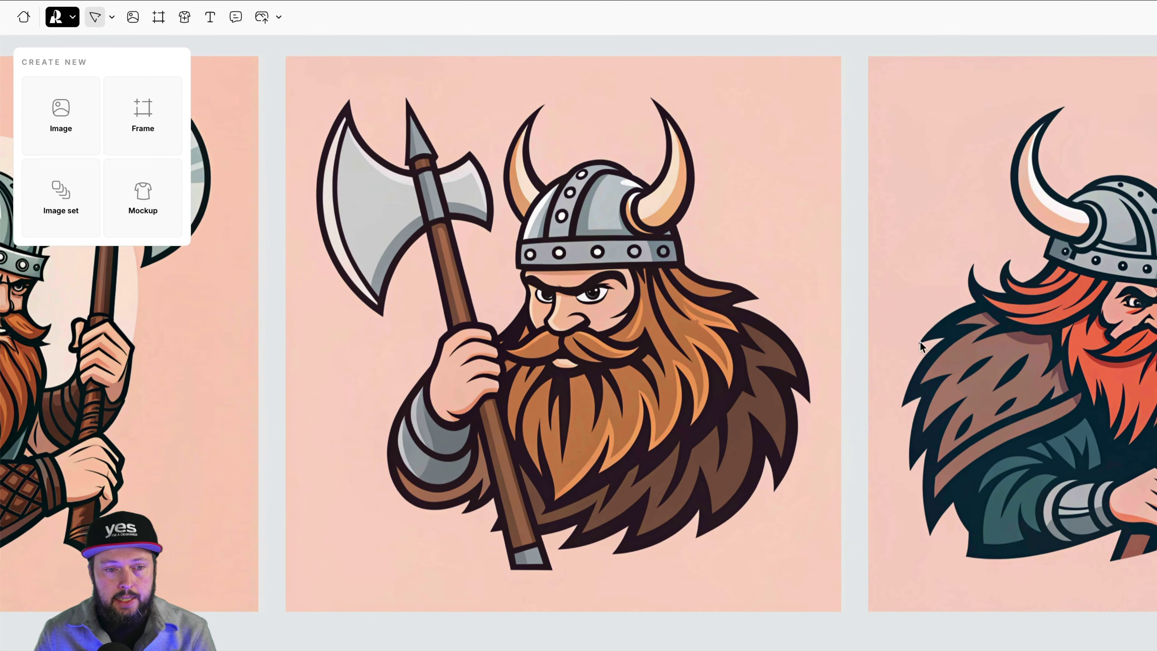
pyautogui.click(550, 291)
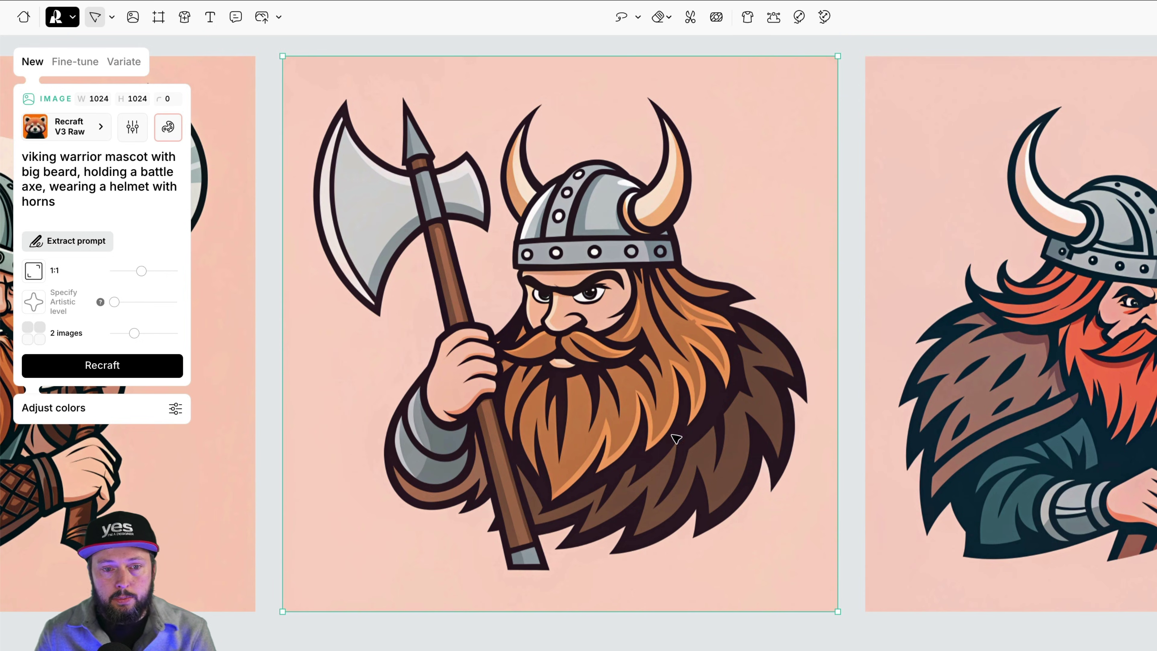
pyautogui.hscroll(5, 688, 439)
pyautogui.hscroll(10, 691, 438)
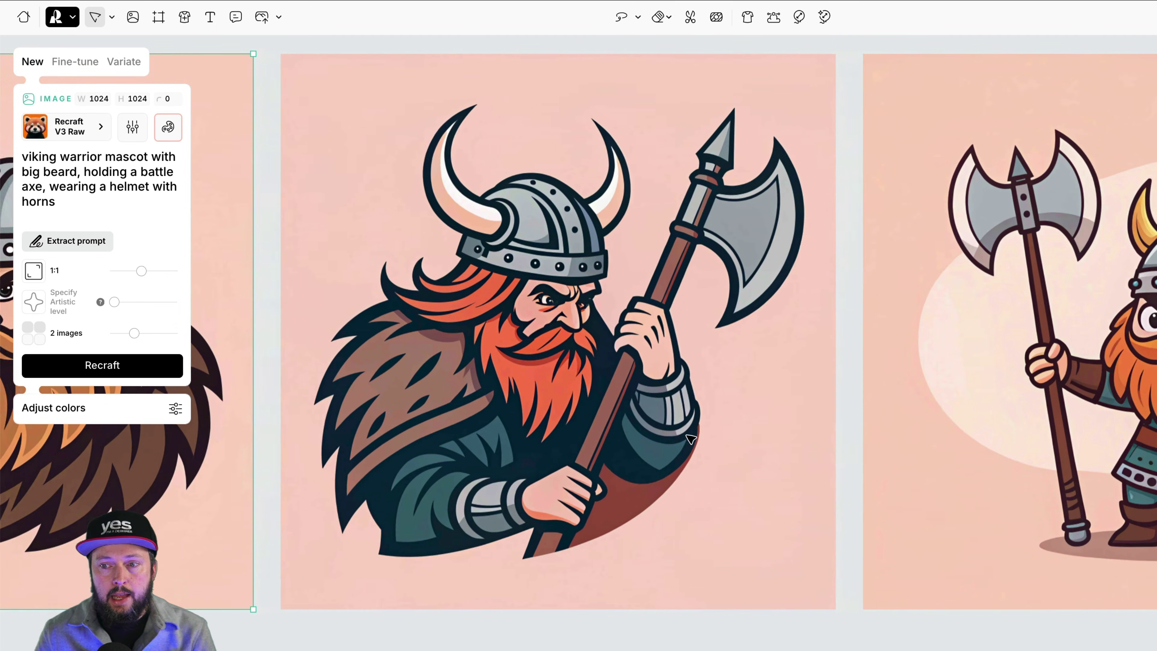
pyautogui.hscroll(4, 691, 439)
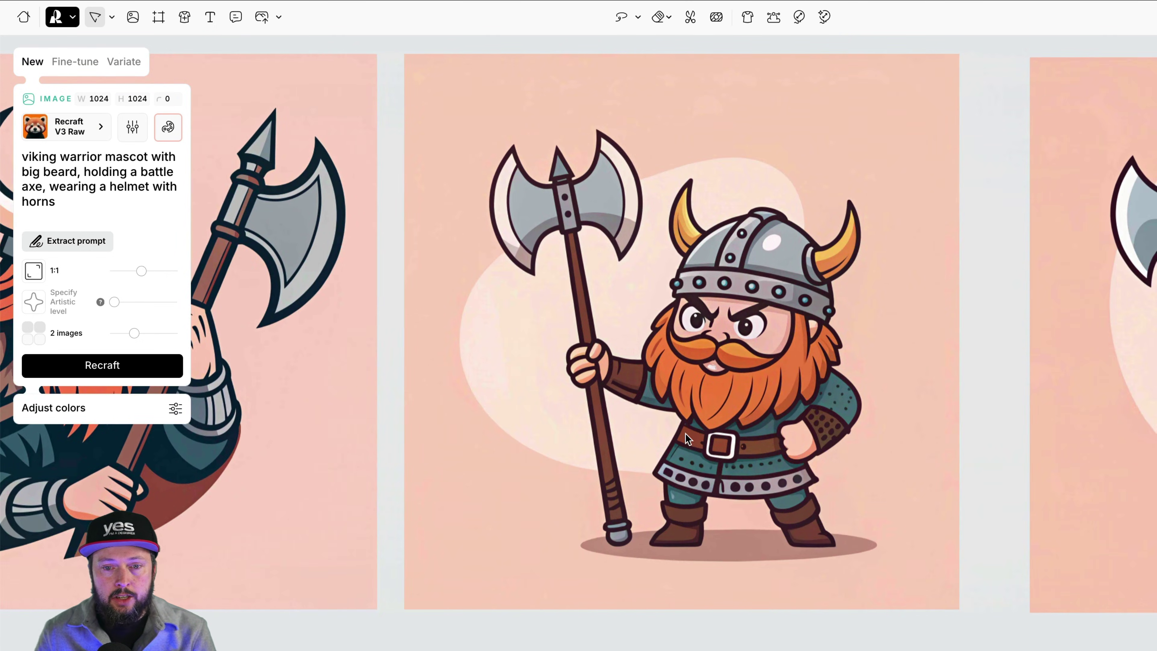
pyautogui.hscroll(4, 688, 438)
# - Select the fourth raster viking, inspect its beard and outlines in extreme close-up, and return to the surrounding images
pyautogui.click(577, 347)
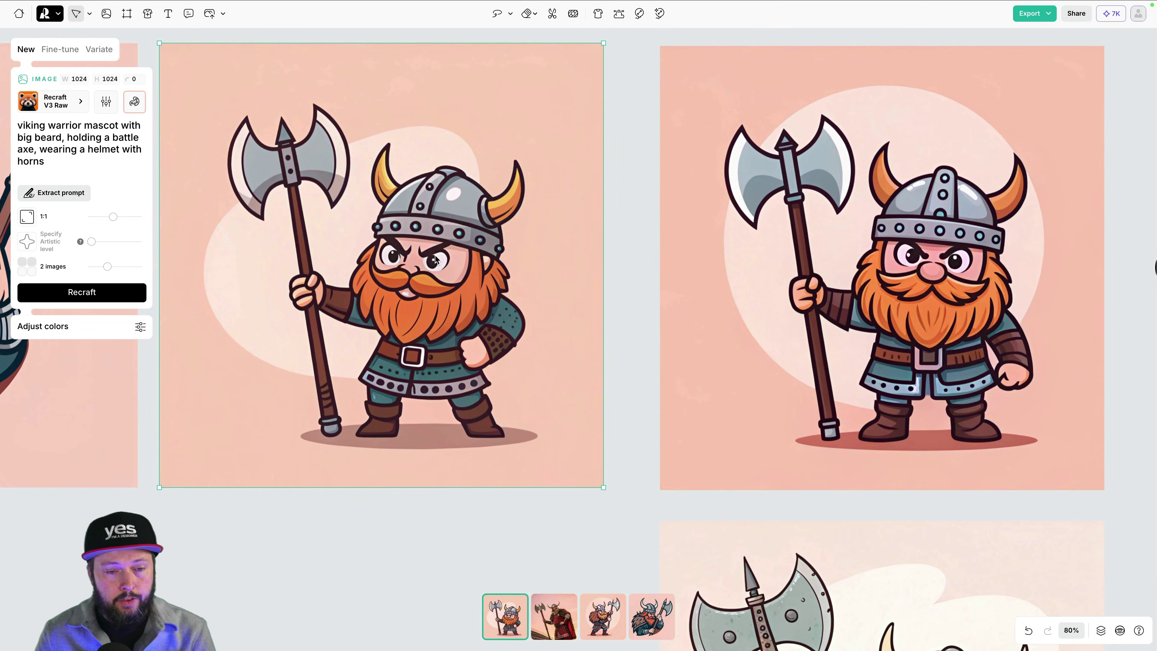
pyautogui.scroll(-3, 403, 263)
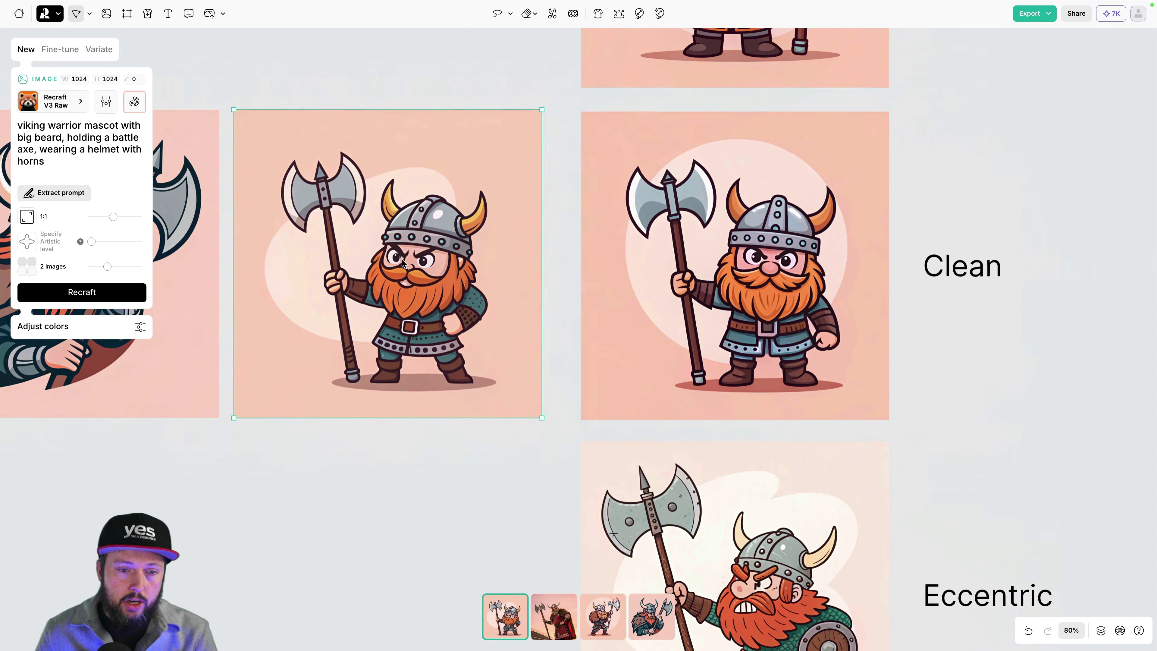
pyautogui.scroll(2, 375, 294)
pyautogui.scroll(10, 376, 293)
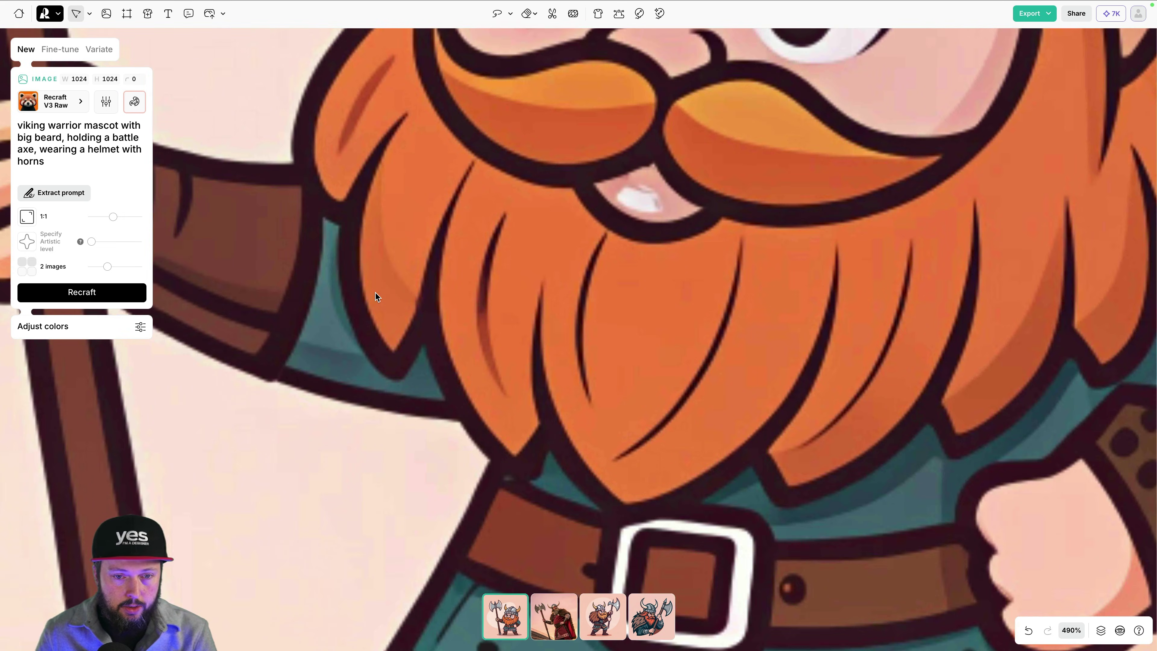
pyautogui.scroll(-10, 547, 201)
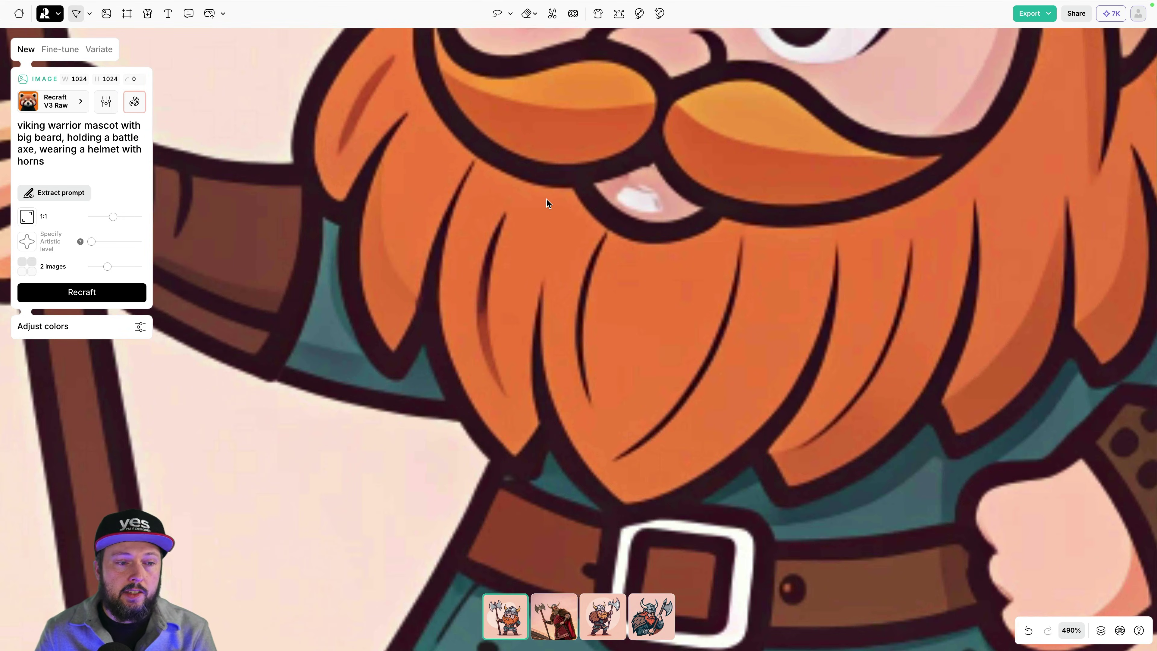
pyautogui.scroll(-5, 501, 239)
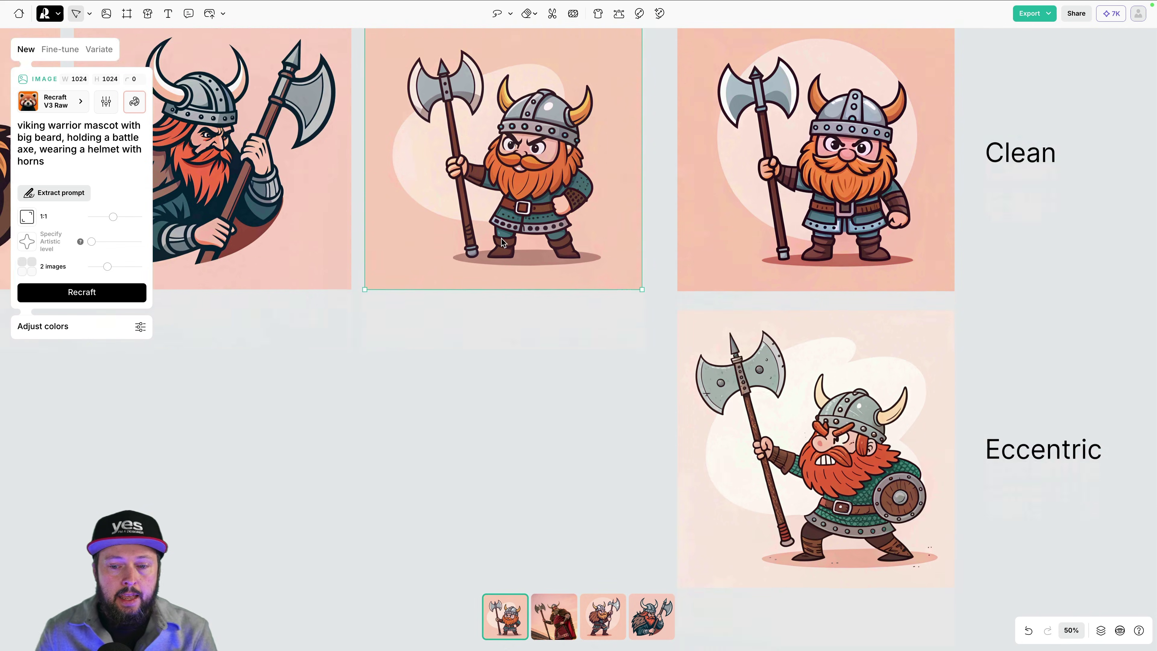
# - Check the styles and prompts of the second vector viking in the upper row and the red-background viking below
pyautogui.scroll(-3, 284, 225)
pyautogui.scroll(-6, 375, 236)
pyautogui.hscroll(-6, 376, 236)
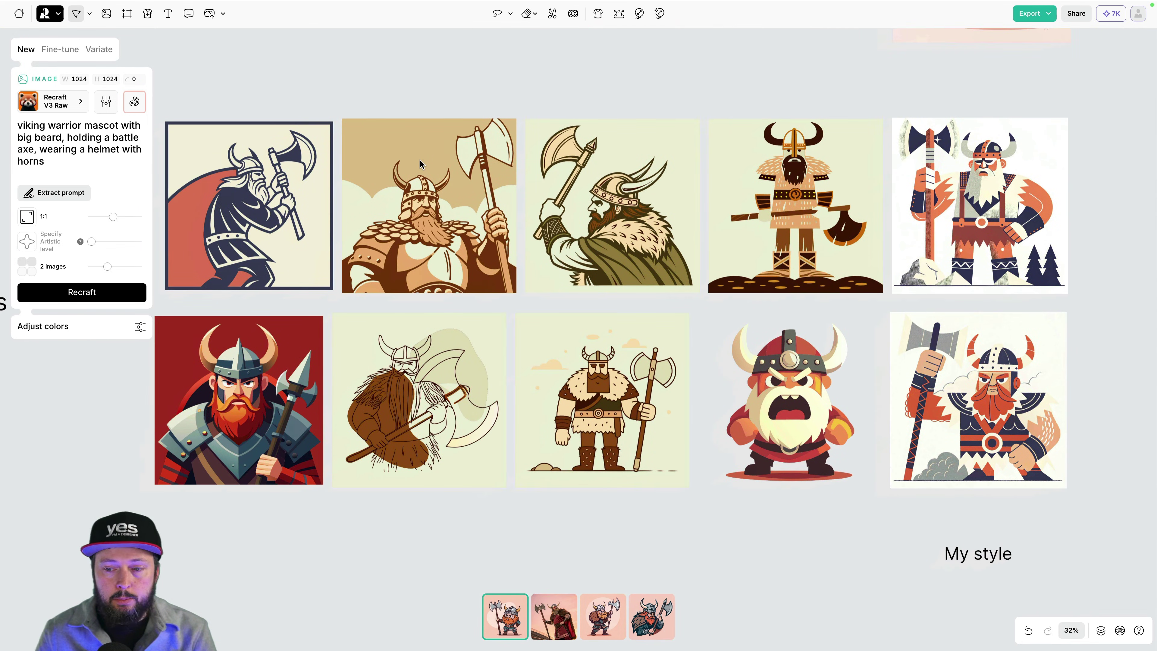
pyautogui.click(269, 182)
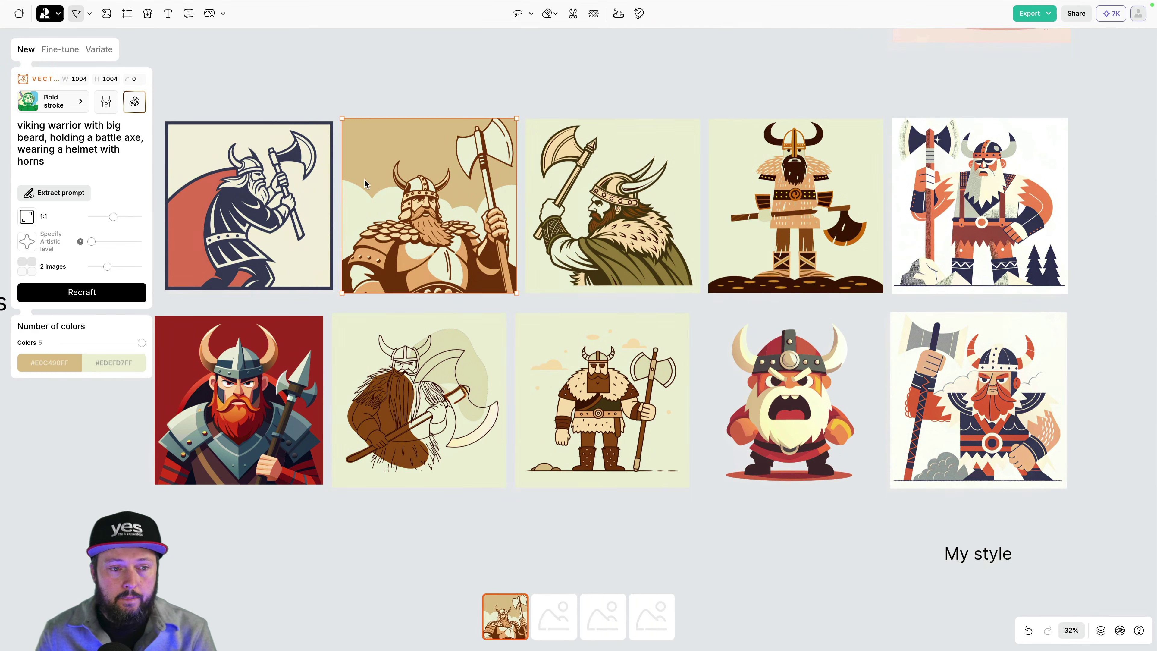
pyautogui.click(289, 364)
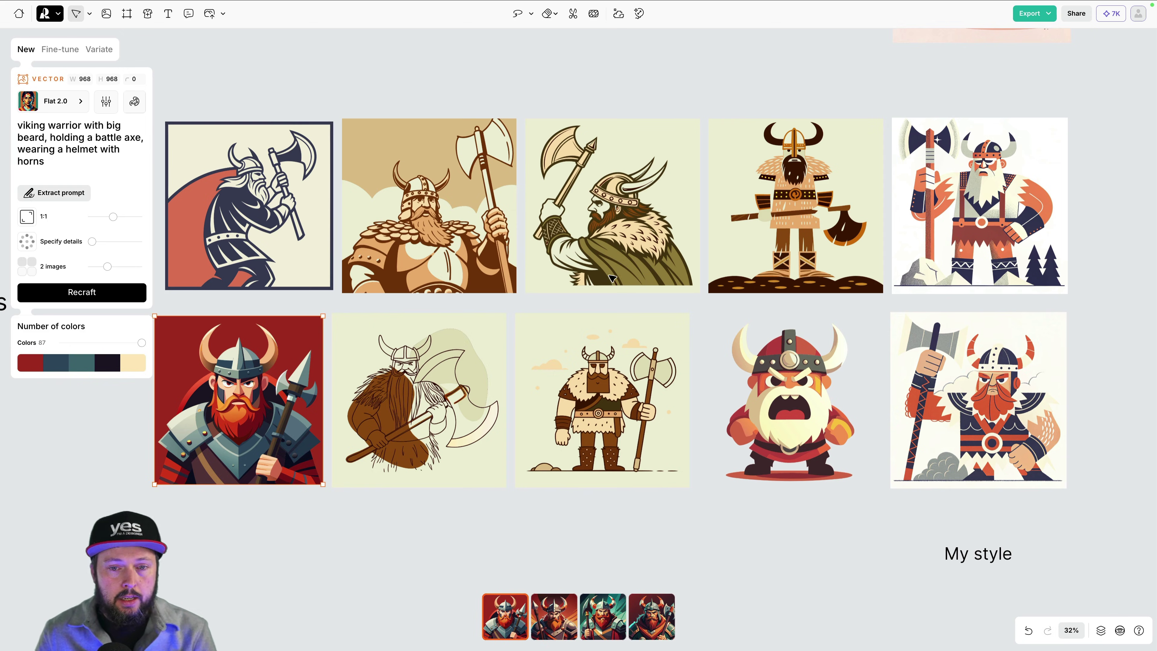
# - Select the vector viking in profile with the green cloak and inspect its beard and fur shapes in extreme close-up
pyautogui.click(629, 226)
pyautogui.scroll(8, 628, 221)
pyautogui.scroll(6, 627, 220)
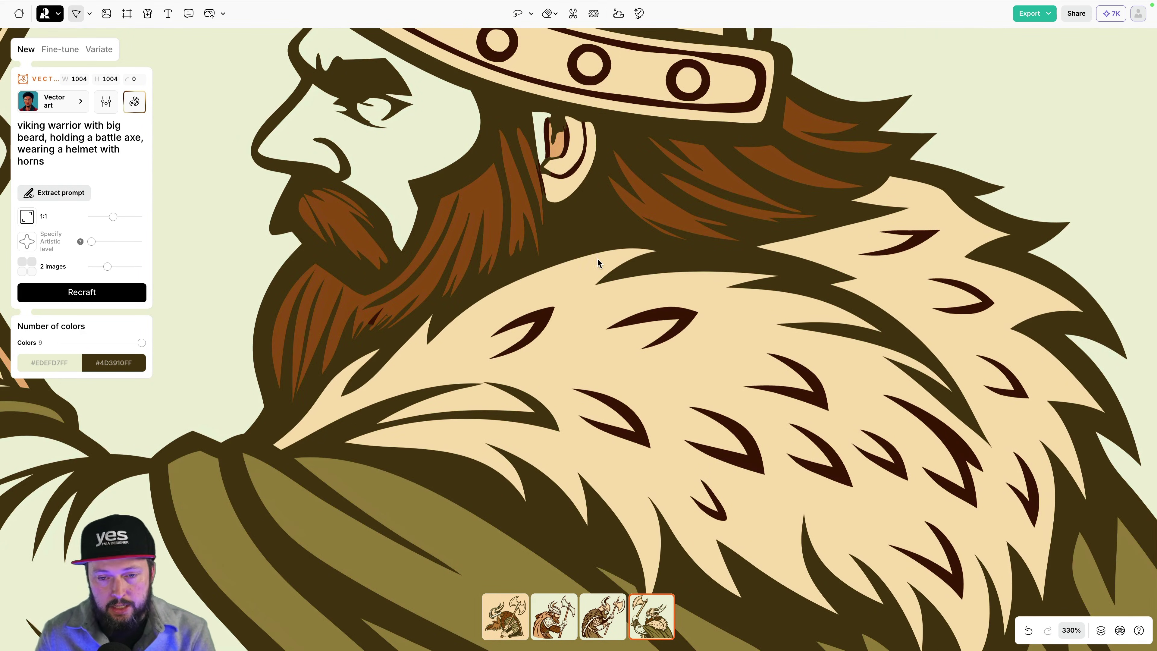
pyautogui.scroll(-10, 613, 263)
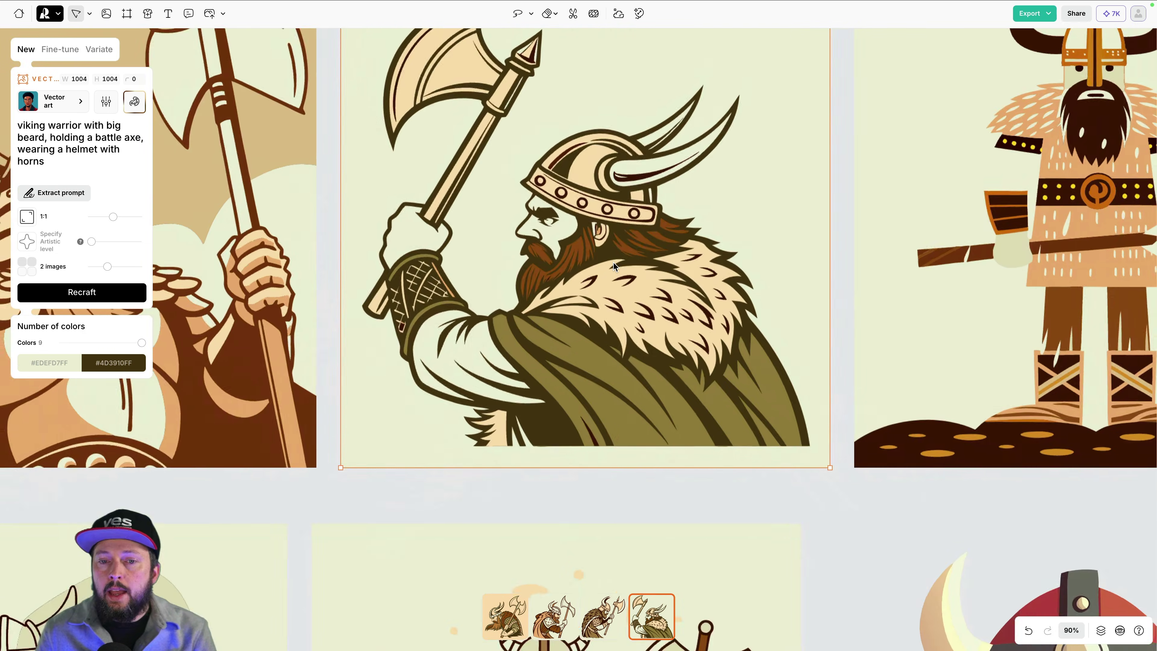
pyautogui.scroll(-10, 612, 261)
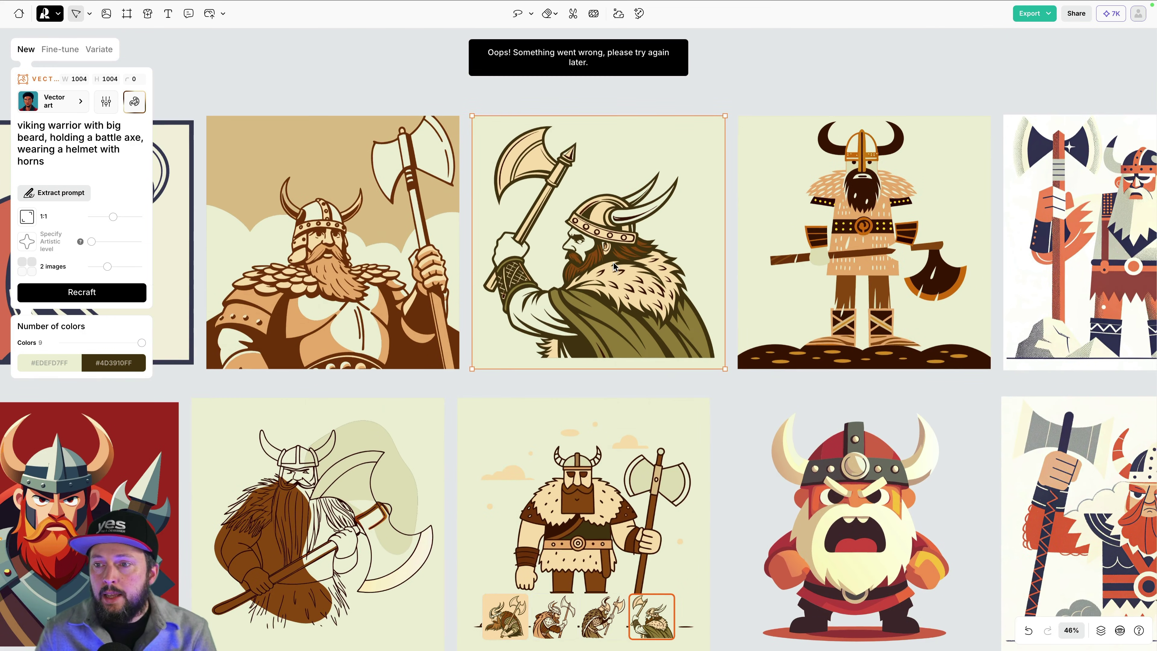
# - Select the fourth raster viking and compare it with the neighbouring Simple, Clean and Eccentric fine-tune results
pyautogui.click(466, 216)
pyautogui.scroll(10, 704, 216)
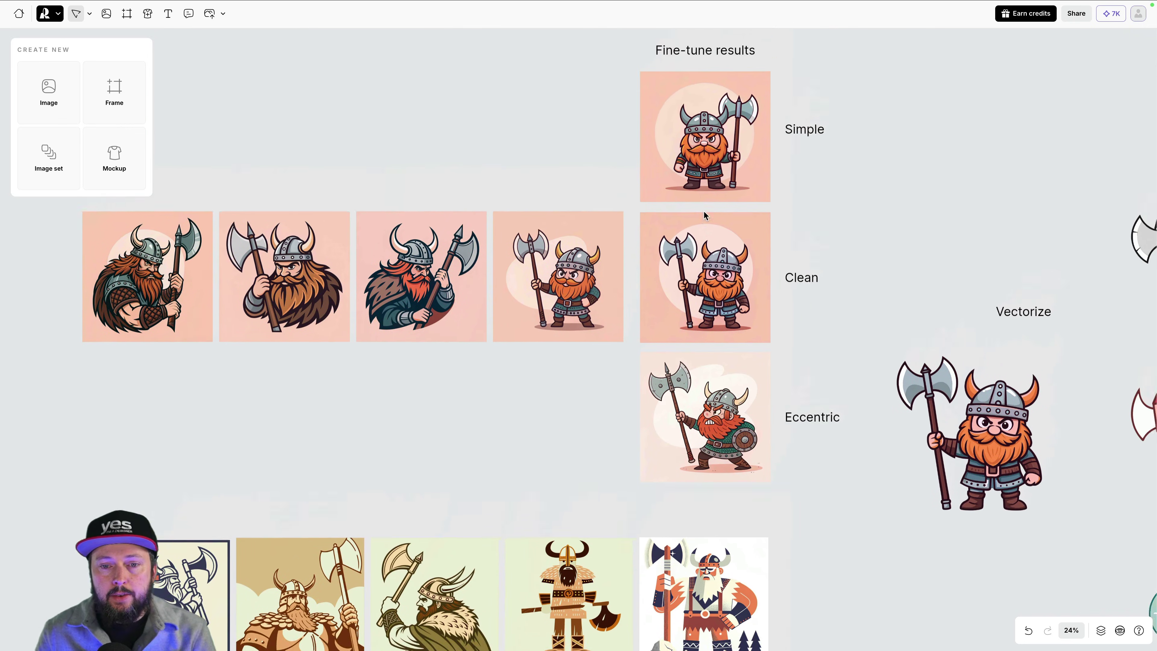
pyautogui.scroll(1, 704, 216)
pyautogui.click(559, 275)
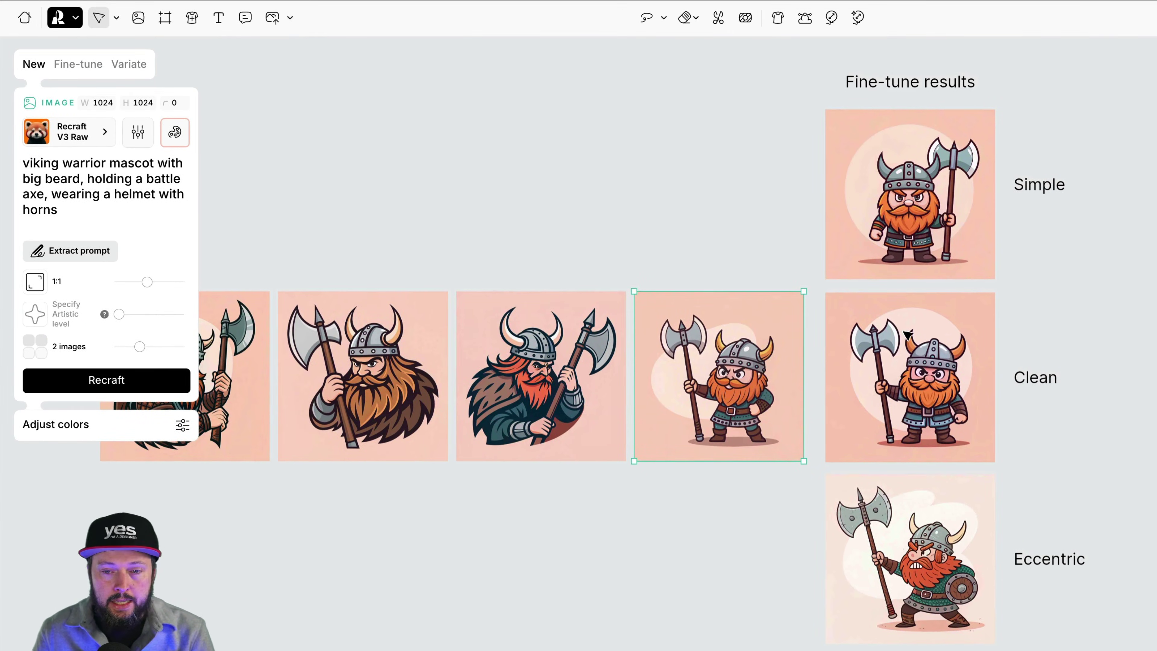
pyautogui.scroll(2, 906, 335)
pyautogui.scroll(2, 909, 335)
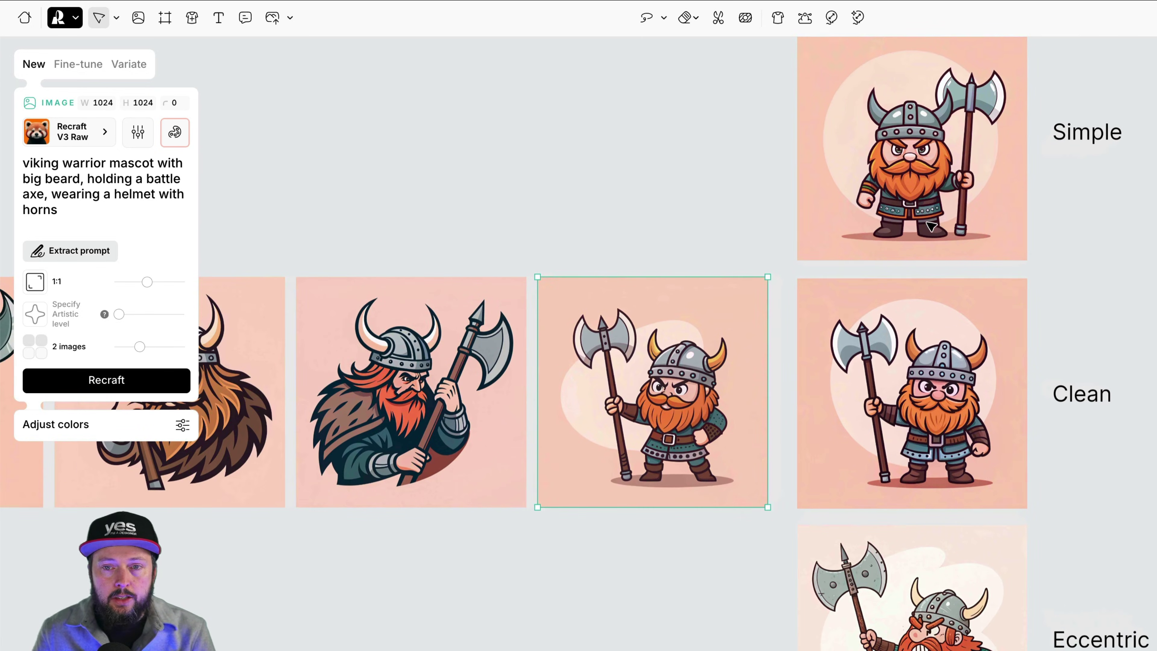
pyautogui.scroll(3, 929, 227)
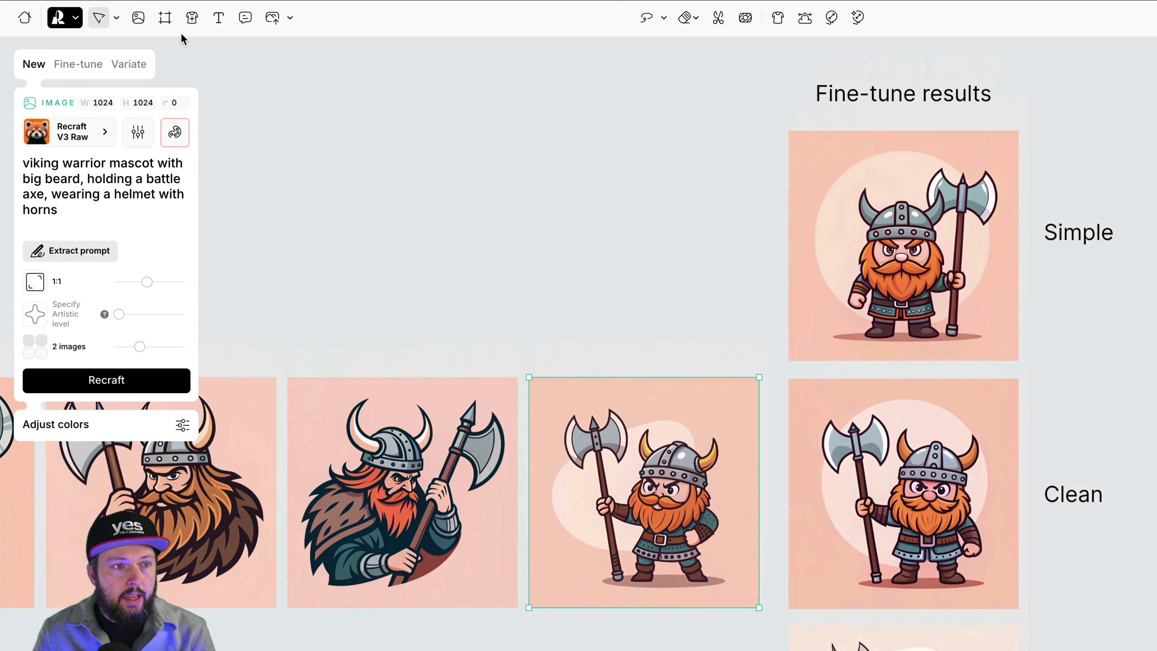
# - Switch the selected viking to fine-tuning, explore the V3 and V2 style library, and apply the V3 Young adult book style
pyautogui.click(79, 65)
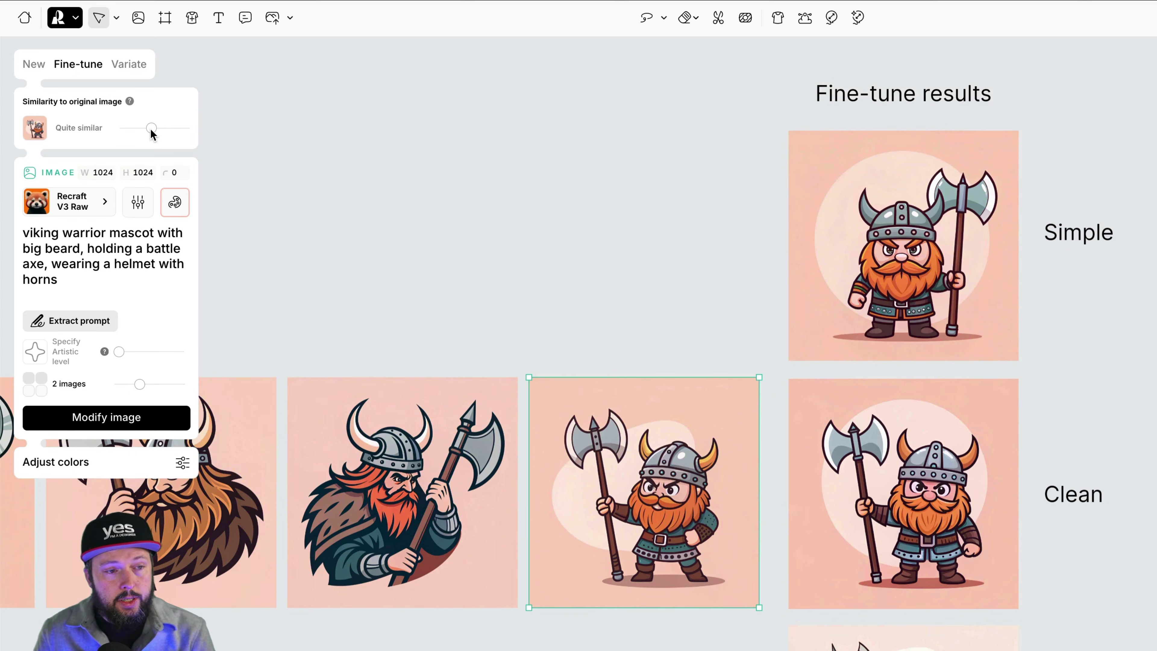
pyautogui.moveTo(150, 128)
pyautogui.mouseDown()
pyautogui.moveTo(196, 135)
pyautogui.moveTo(122, 132)
pyautogui.moveTo(163, 128)
pyautogui.moveTo(149, 123)
pyautogui.mouseUp()
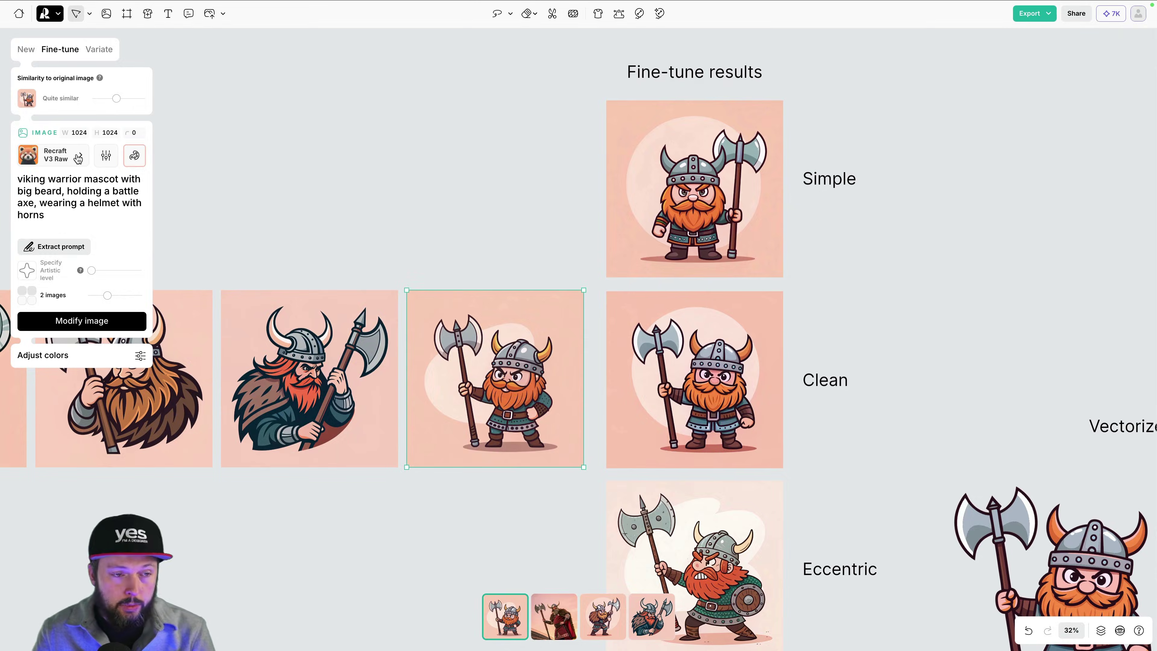
pyautogui.click(78, 157)
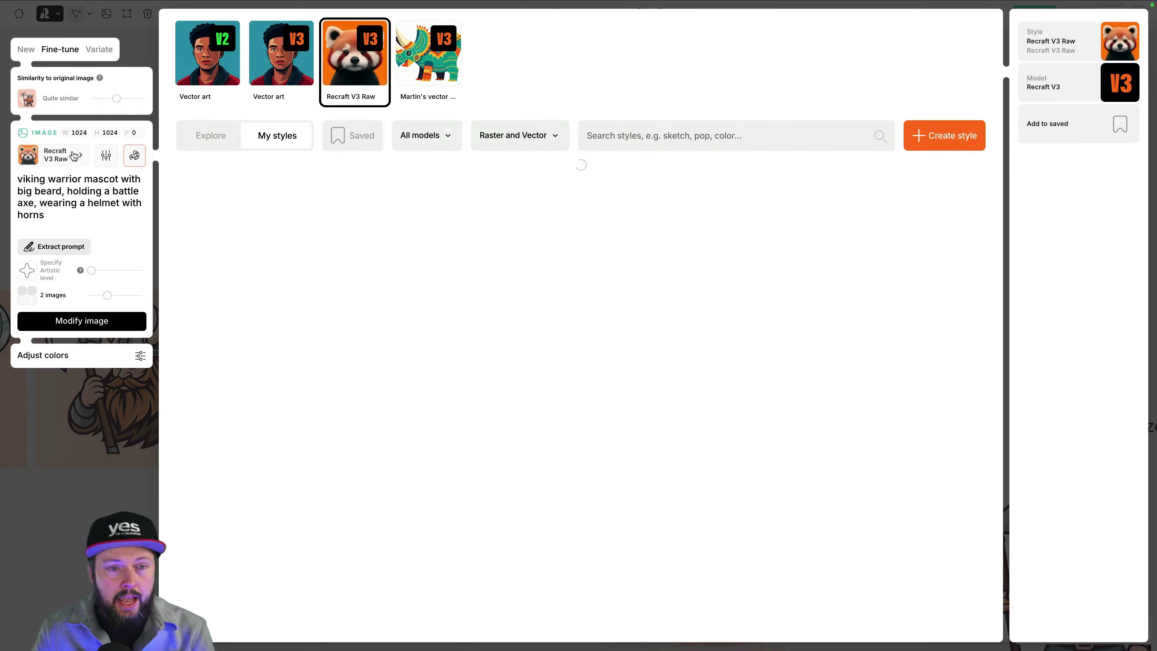
pyautogui.click(213, 139)
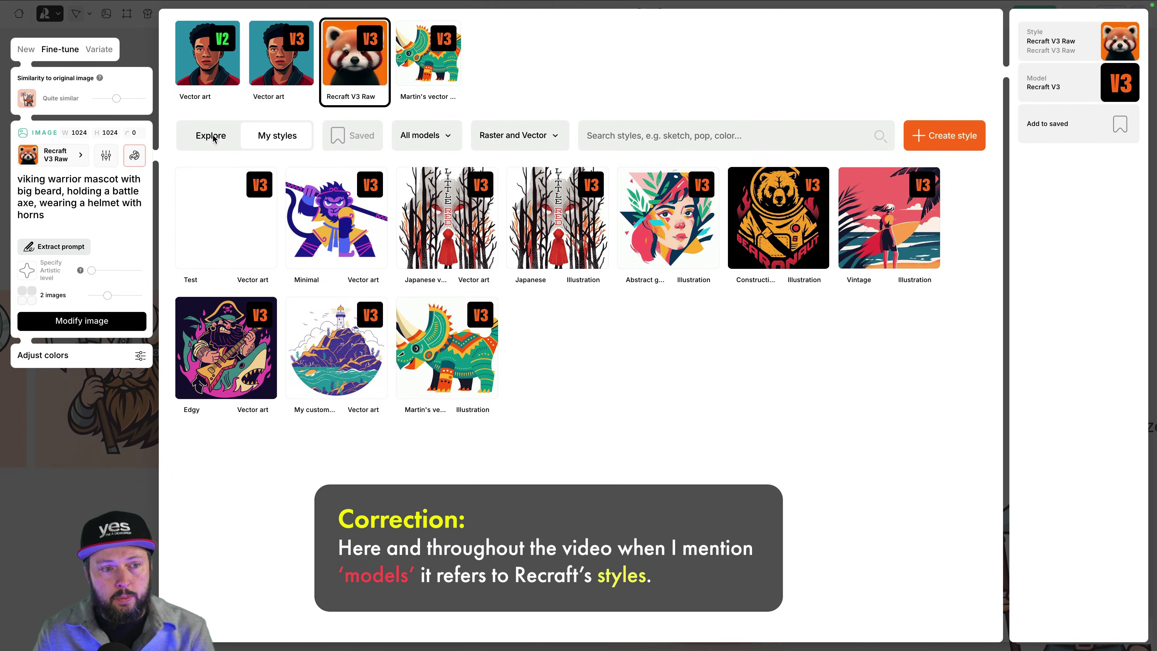
pyautogui.scroll(-7, 319, 196)
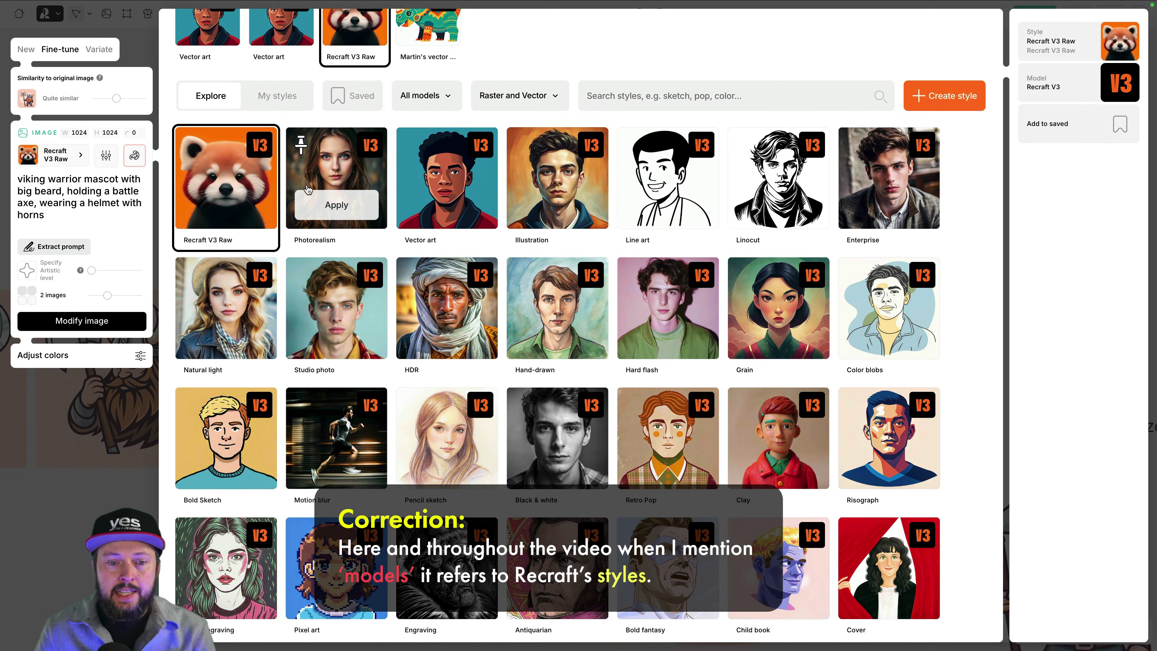
pyautogui.scroll(-10, 313, 189)
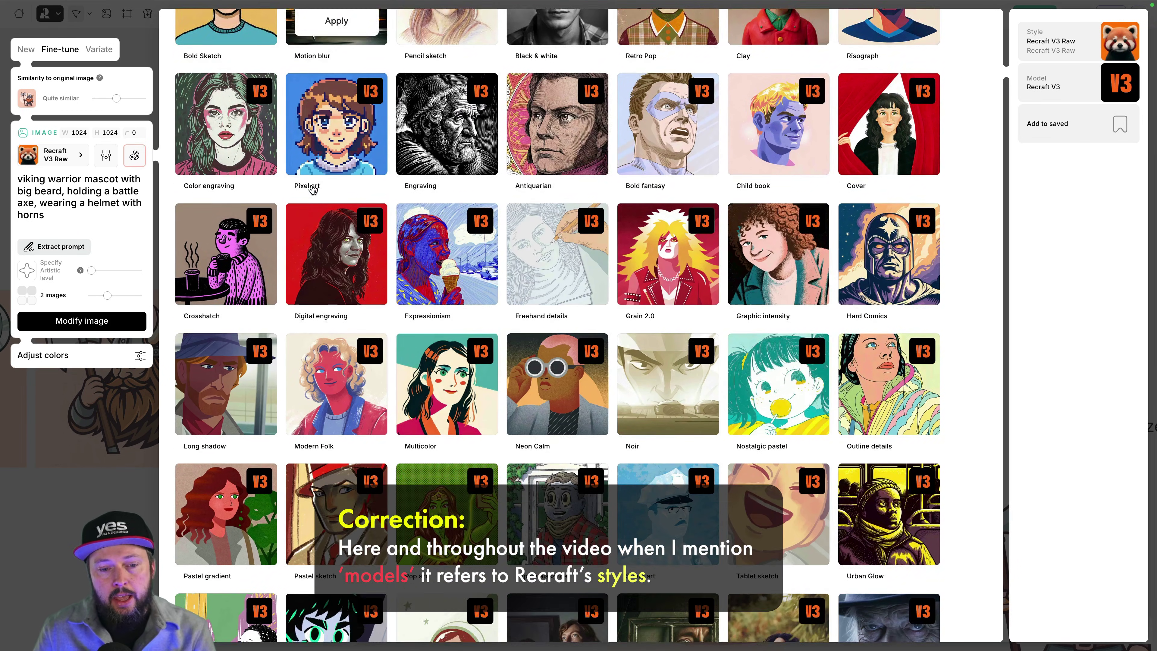
pyautogui.scroll(-15, 312, 190)
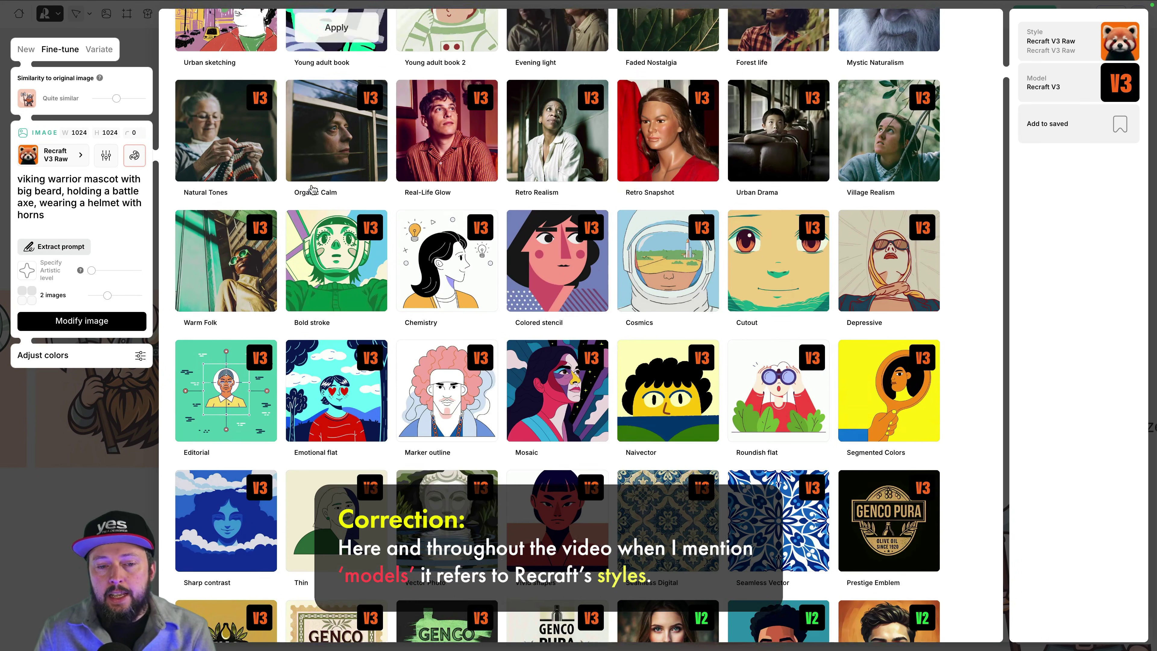
pyautogui.scroll(-8, 312, 190)
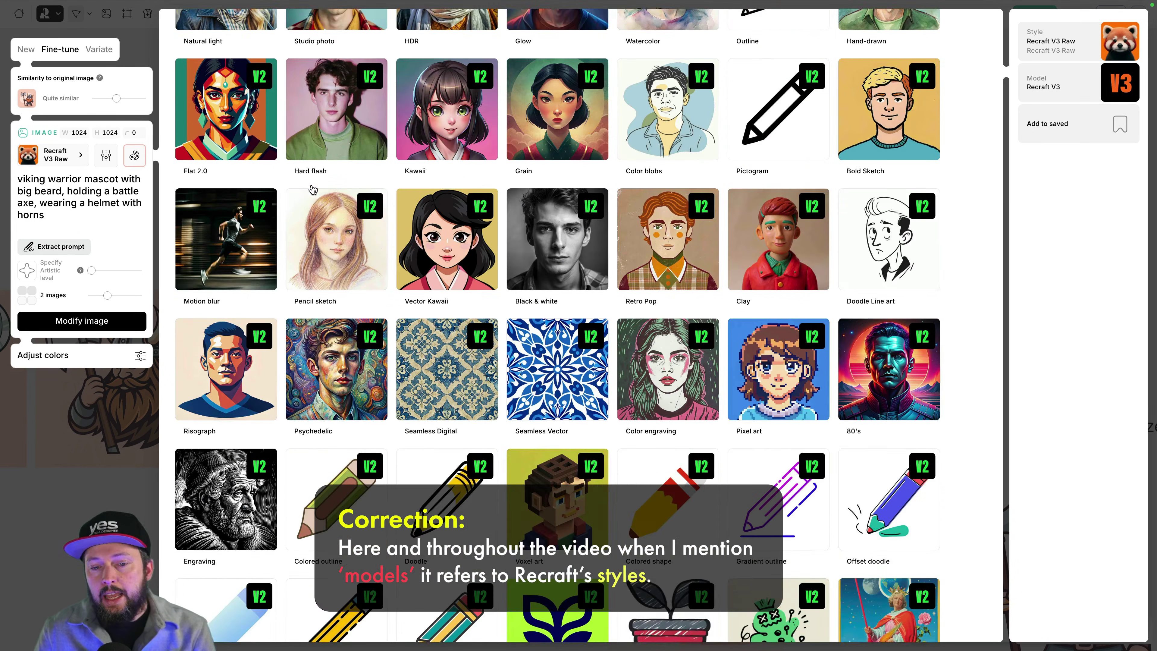
pyautogui.scroll(8, 312, 190)
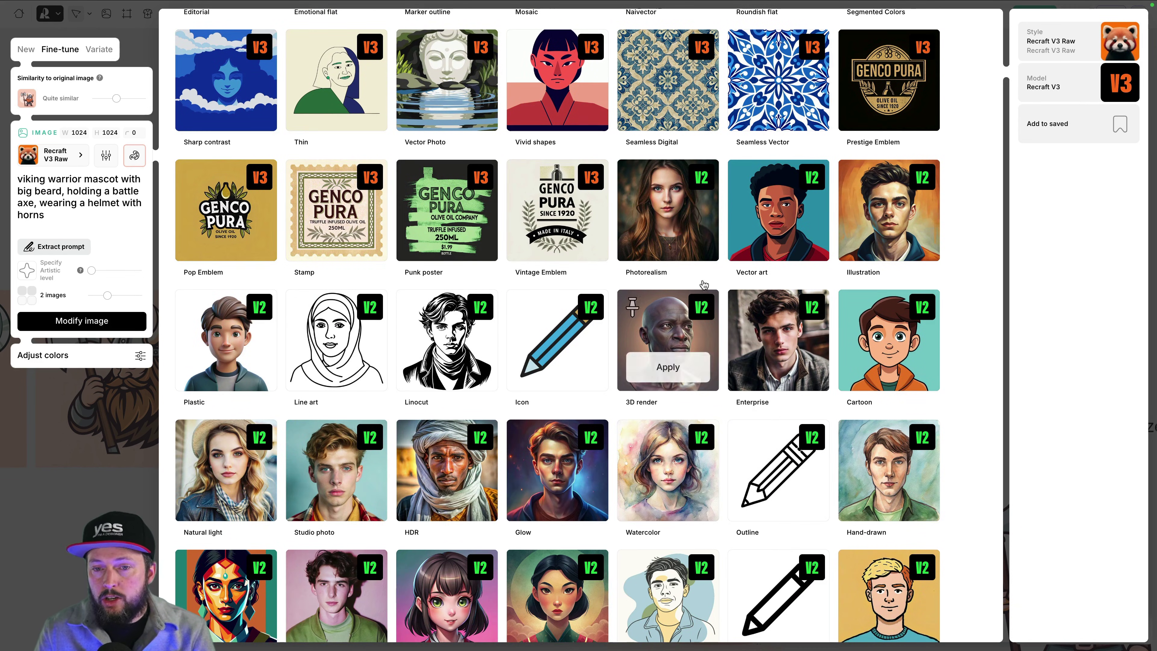
pyautogui.scroll(-10, 579, 202)
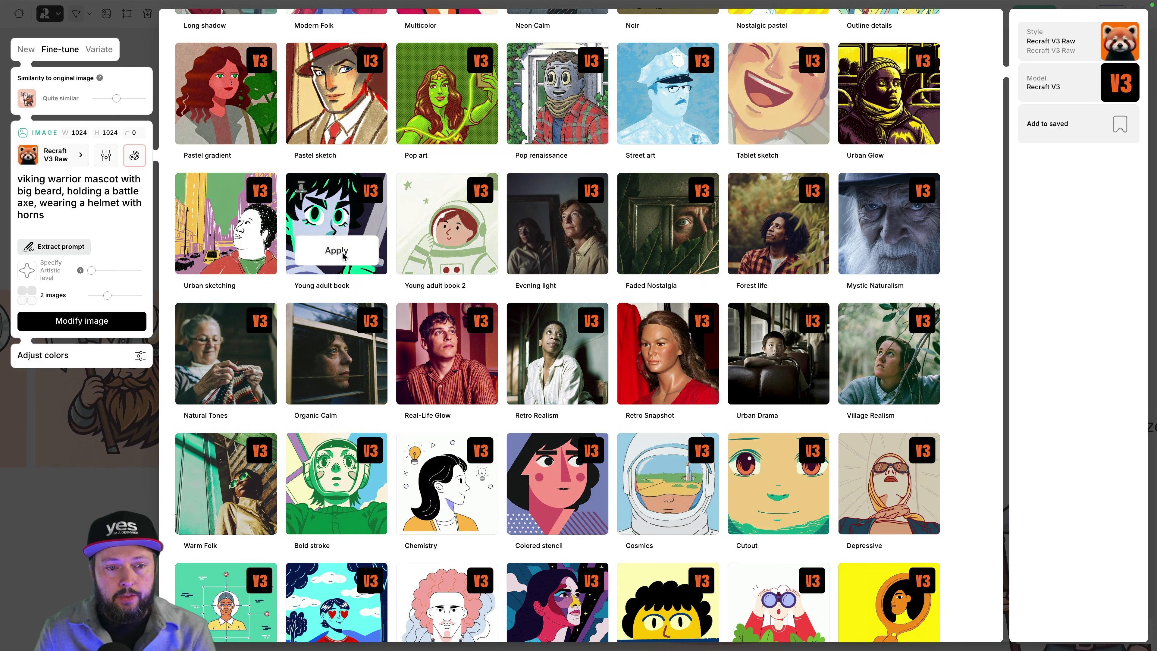
pyautogui.click(336, 251)
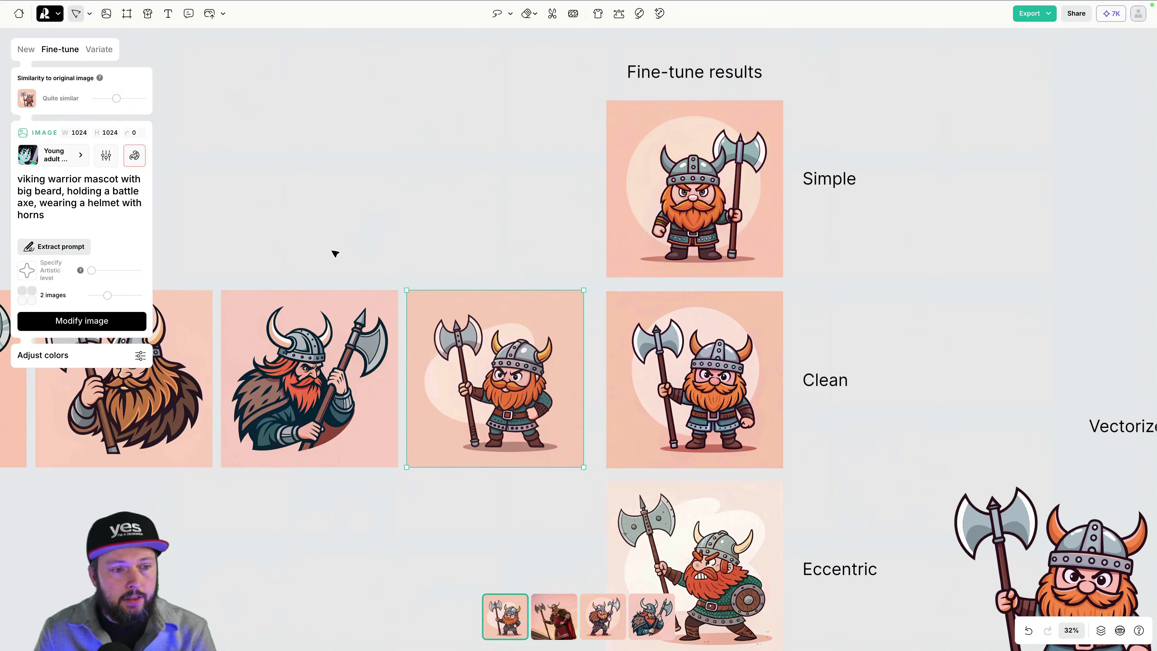
# - Generate 4 Highly similar fine-tuned images from a copy of the viking placed directly above the original
pyautogui.moveTo(116, 98); pyautogui.dragTo(121, 99)
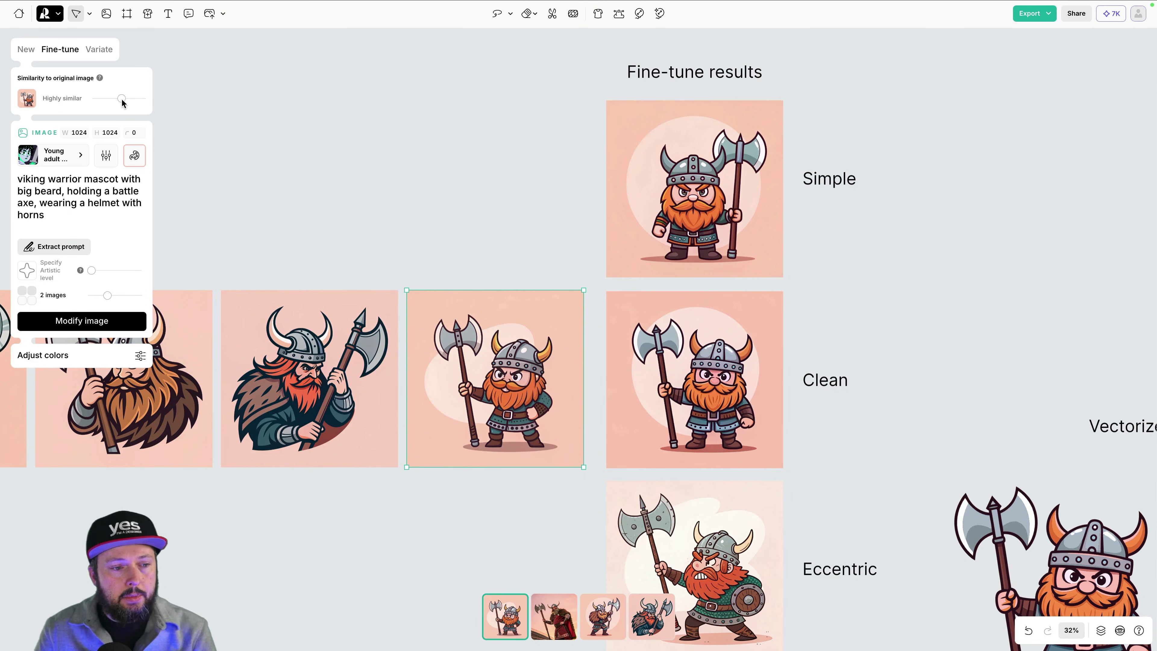
pyautogui.moveTo(107, 295); pyautogui.dragTo(138, 295)
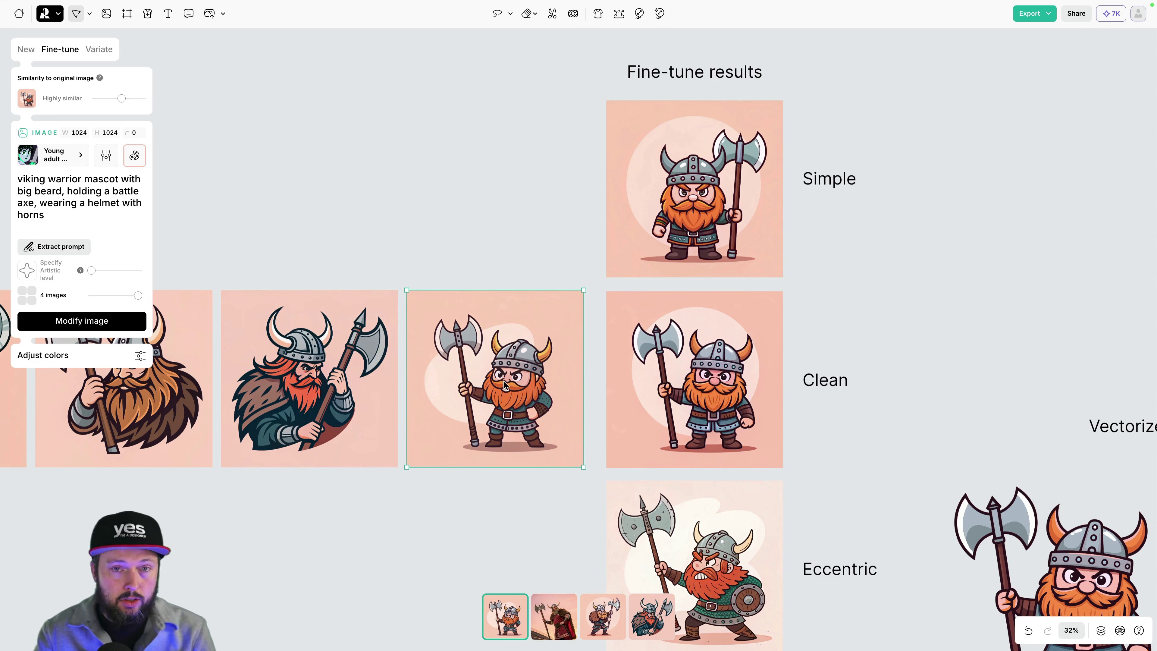
pyautogui.moveTo(505, 378); pyautogui.dragTo(515, 197)
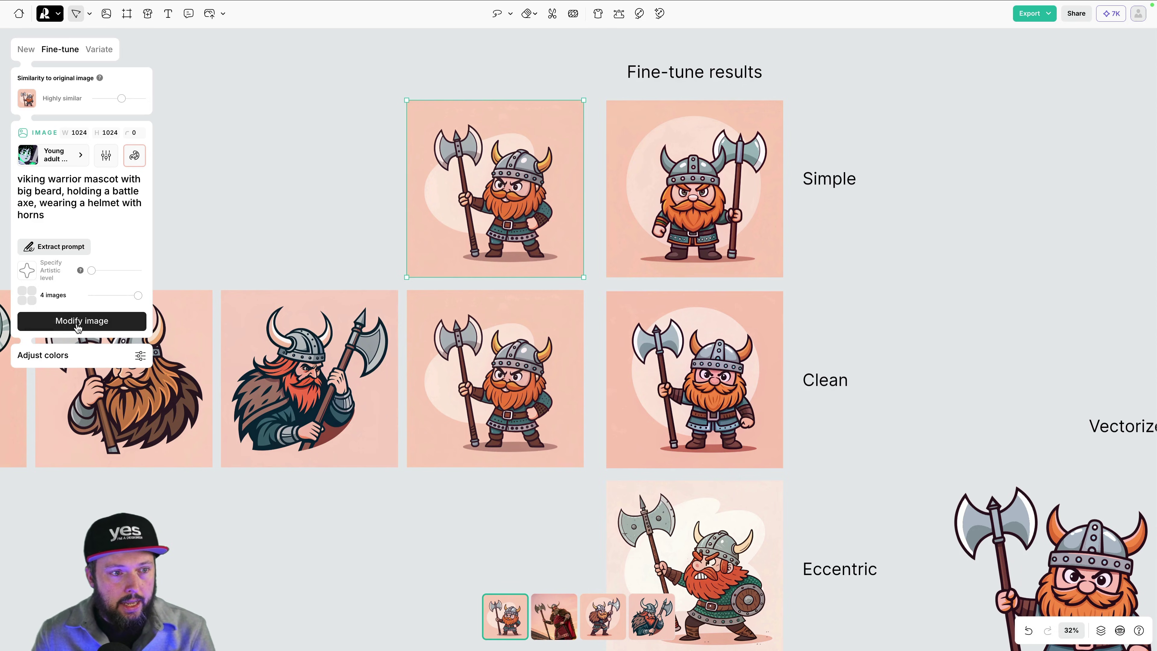
pyautogui.click(87, 321)
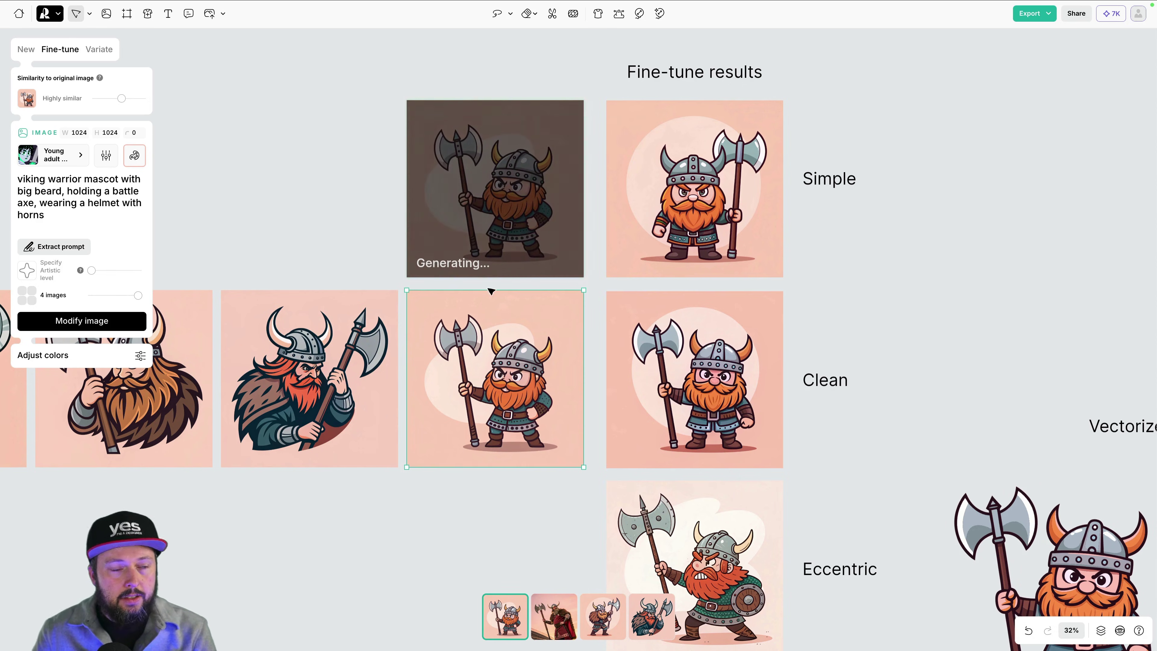
# - Select the newly generated viking, go through its four variants, and choose the last one in blue tones
pyautogui.click(25, 49)
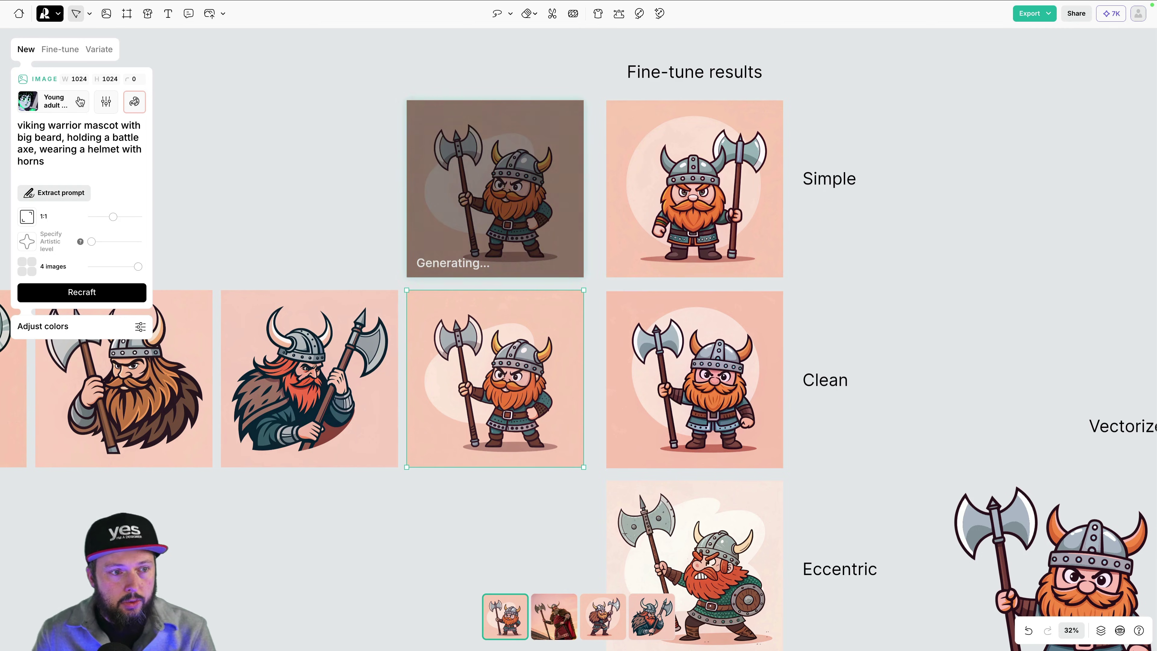
pyautogui.click(499, 191)
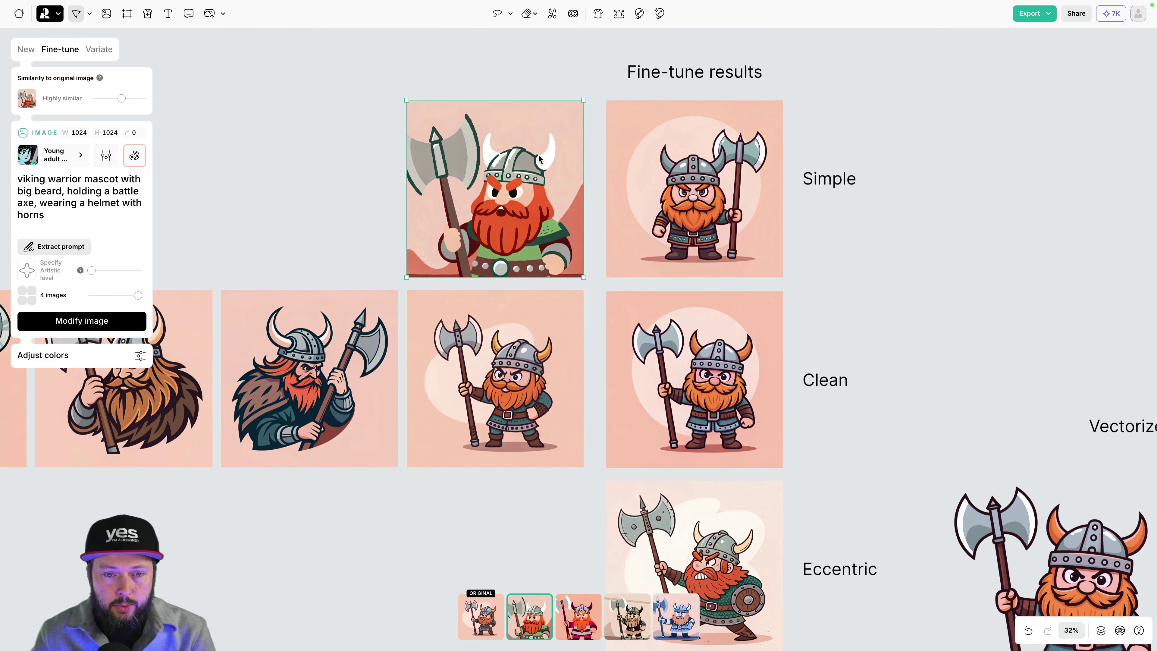
pyautogui.scroll(5, 459, 235)
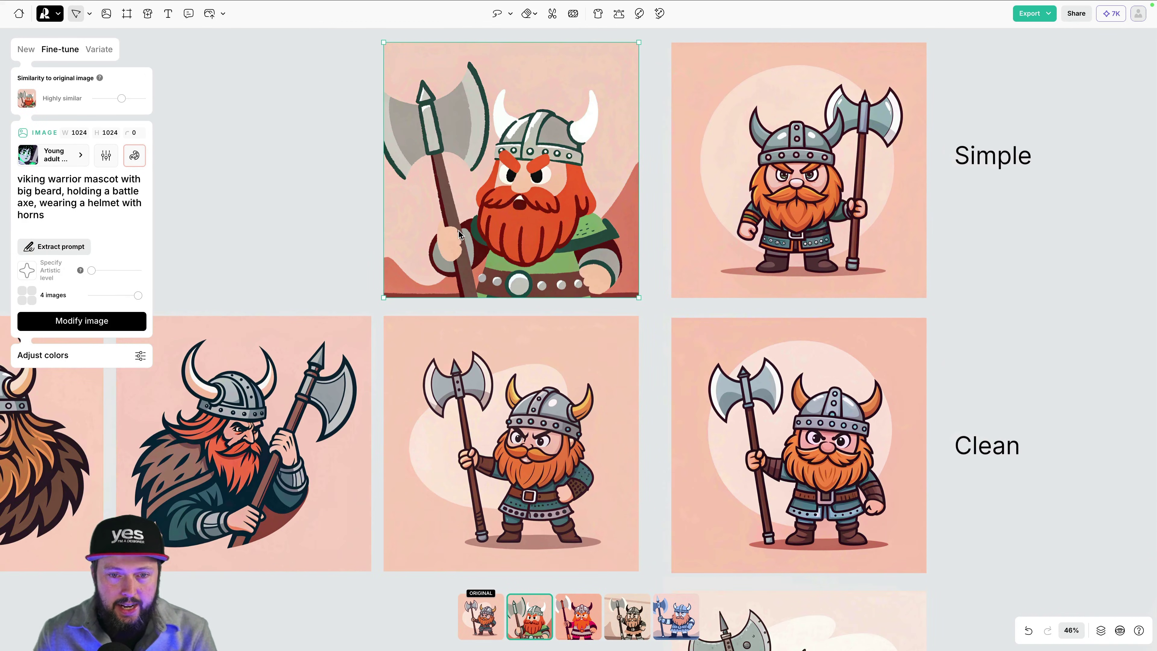
pyautogui.click(574, 623)
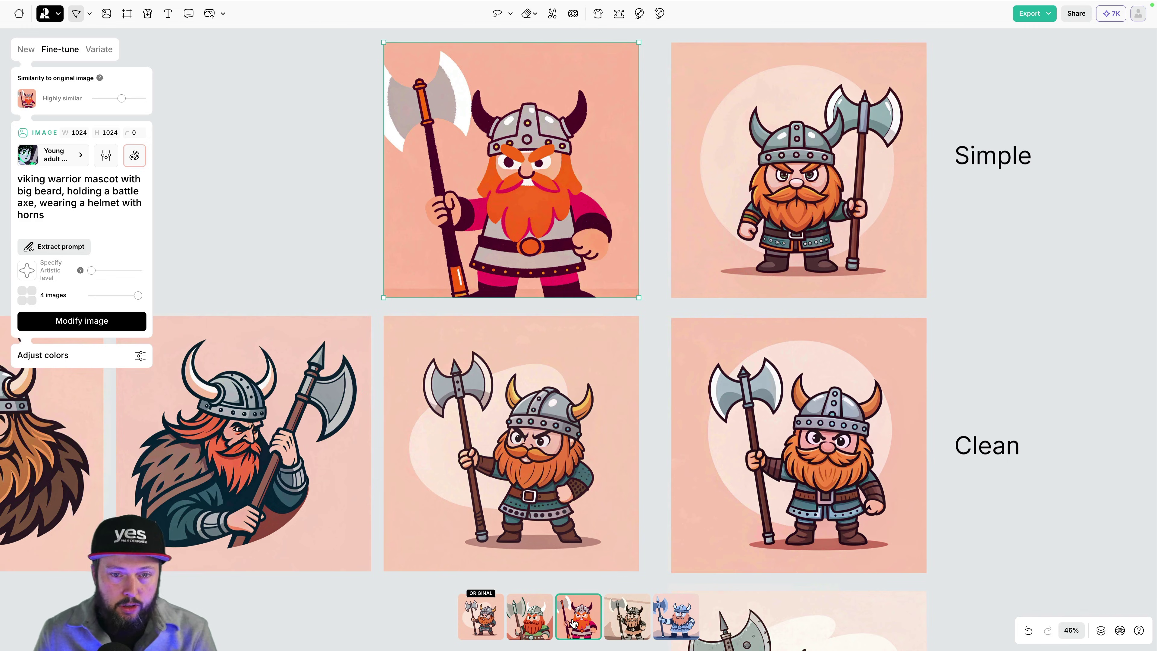
pyautogui.click(628, 623)
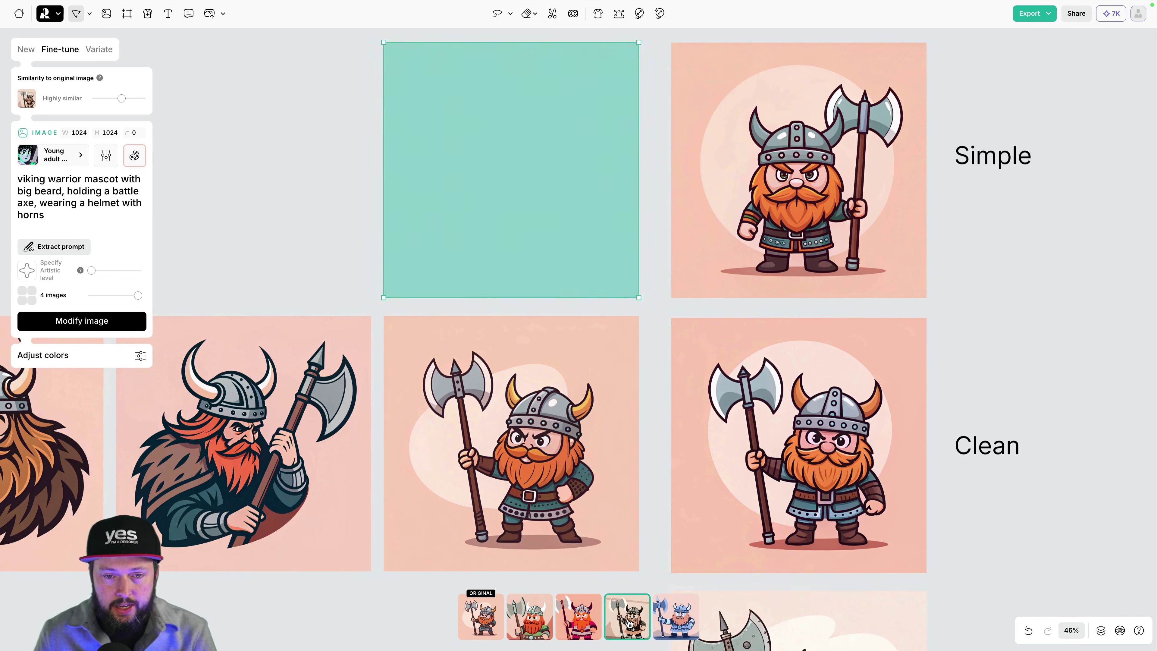
pyautogui.click(688, 624)
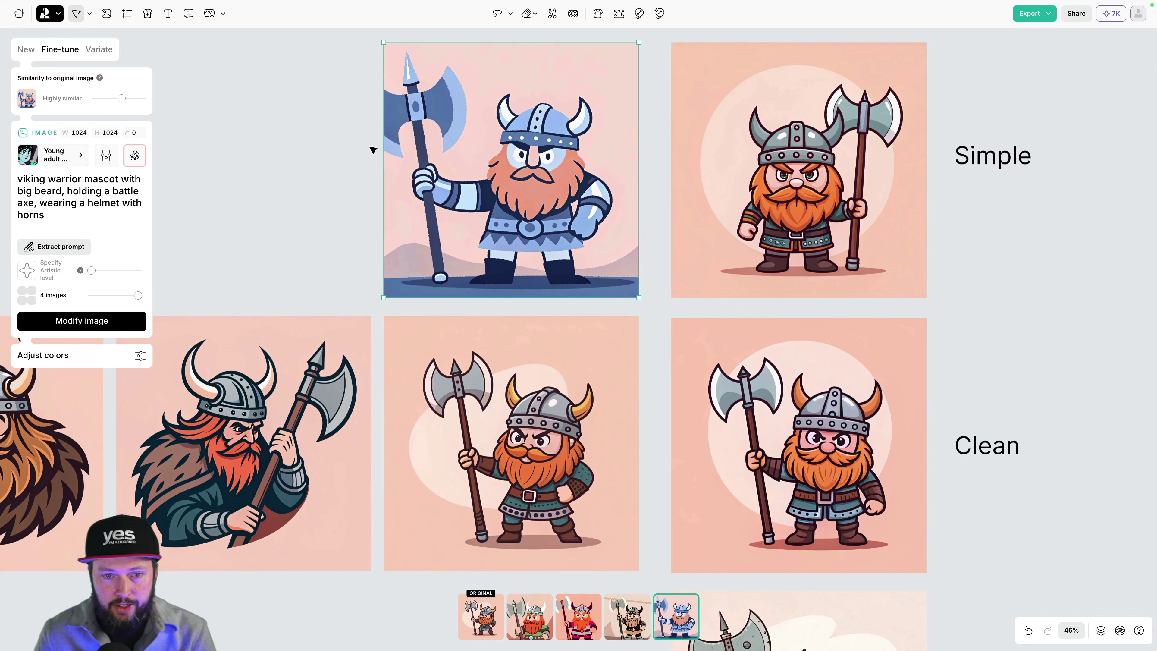
# - Deselect the blue viking variant and compare it with the original and the earlier fine-tune results
pyautogui.click(339, 149)
pyautogui.click(580, 189)
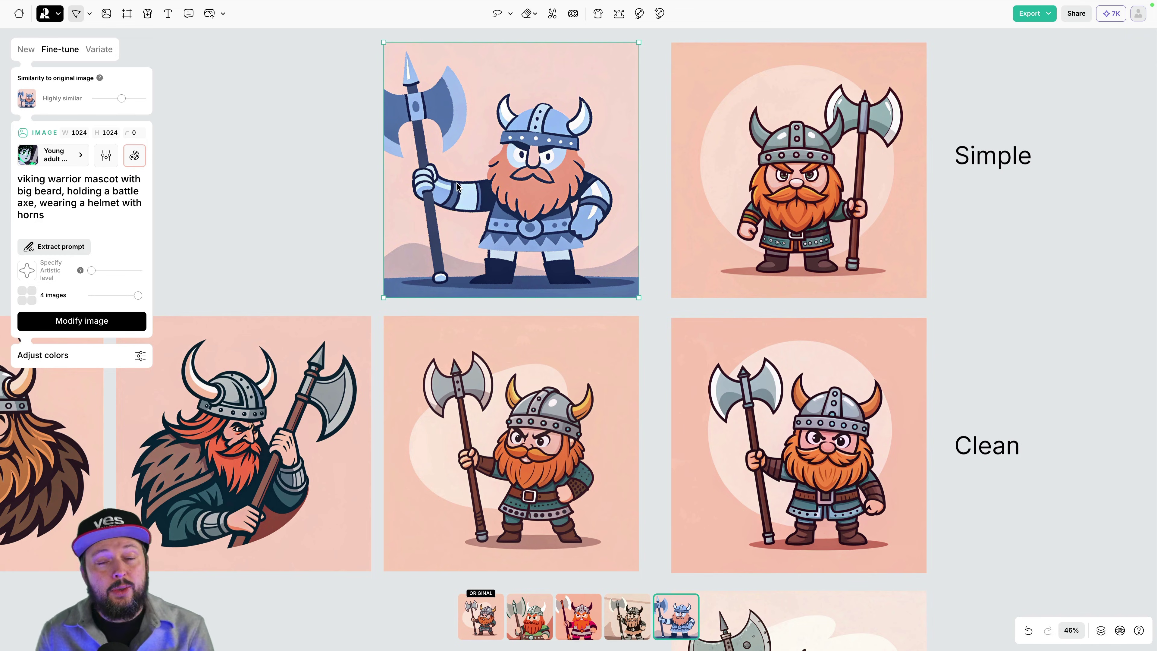
pyautogui.click(321, 177)
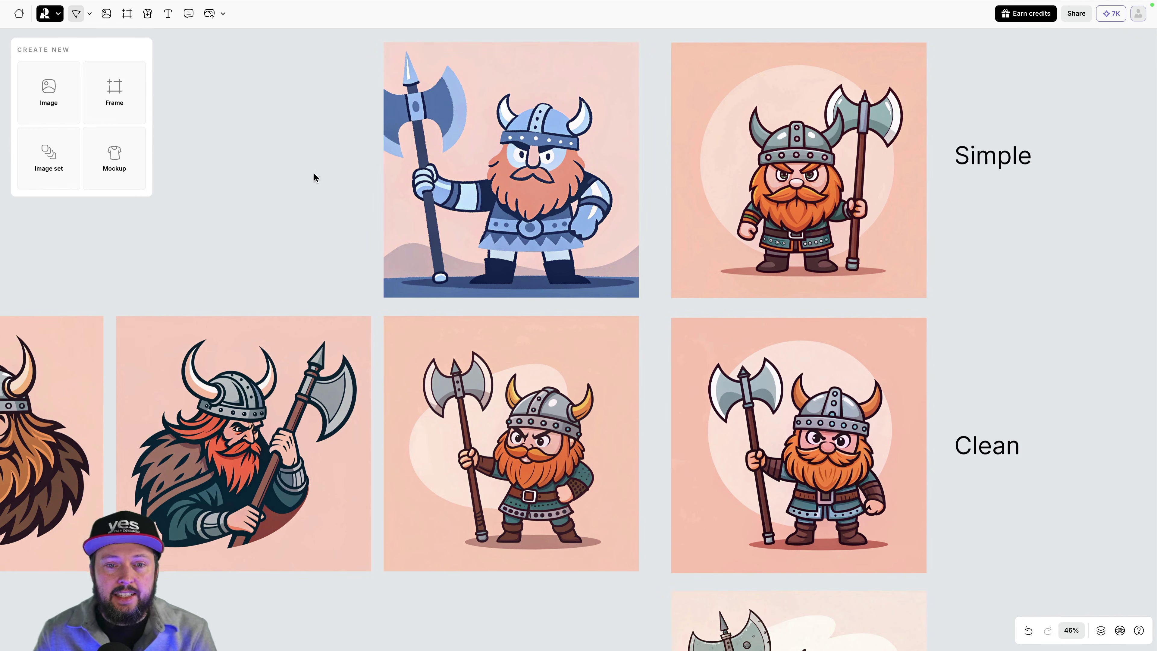
pyautogui.hscroll(3, 338, 178)
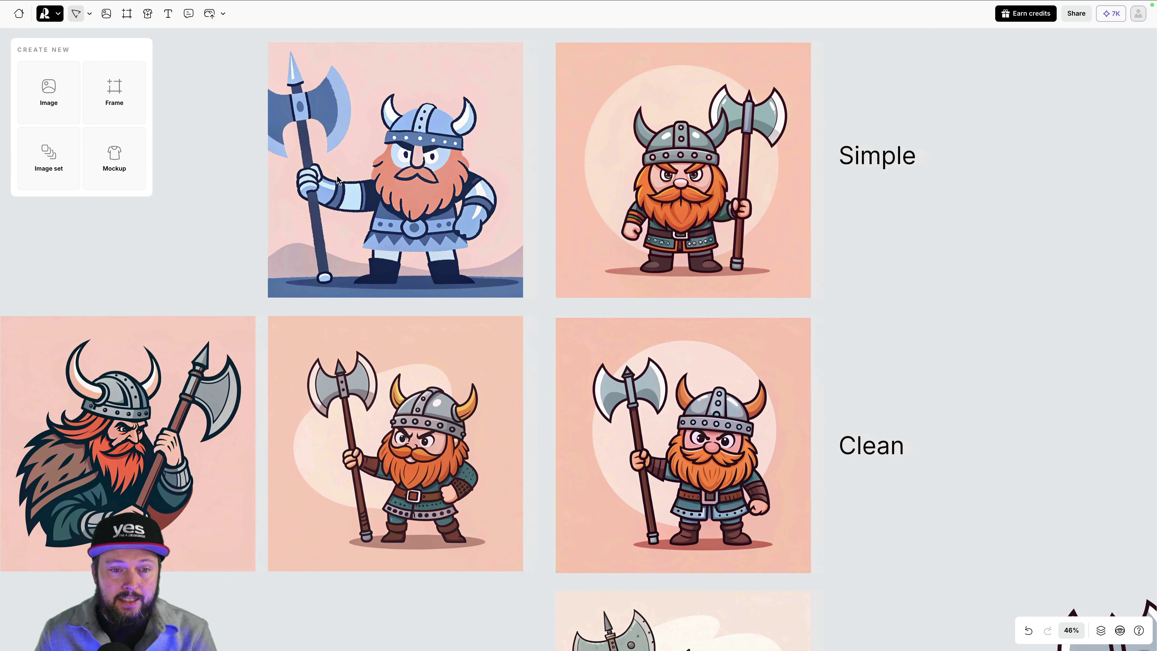
pyautogui.scroll(-3, 474, 450)
pyautogui.hscroll(2, 476, 448)
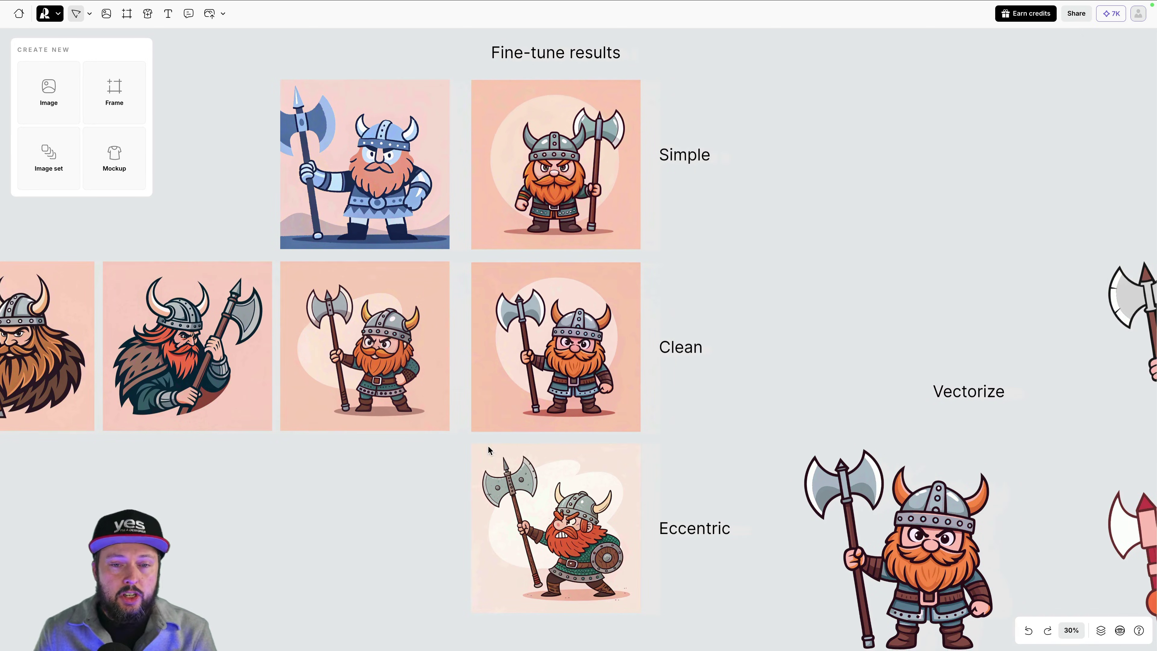
# - Duplicate the Clean fine-tuned viking into the empty area above the Vectorize label and vectorize the copy
pyautogui.click(552, 315)
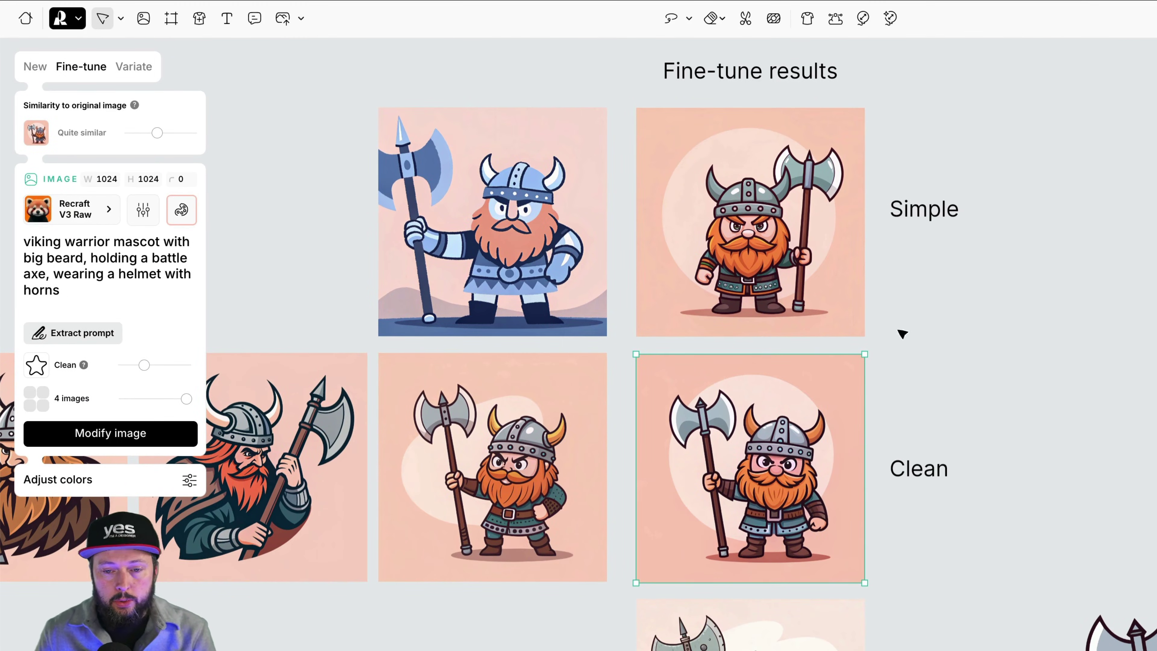
pyautogui.click(782, 256)
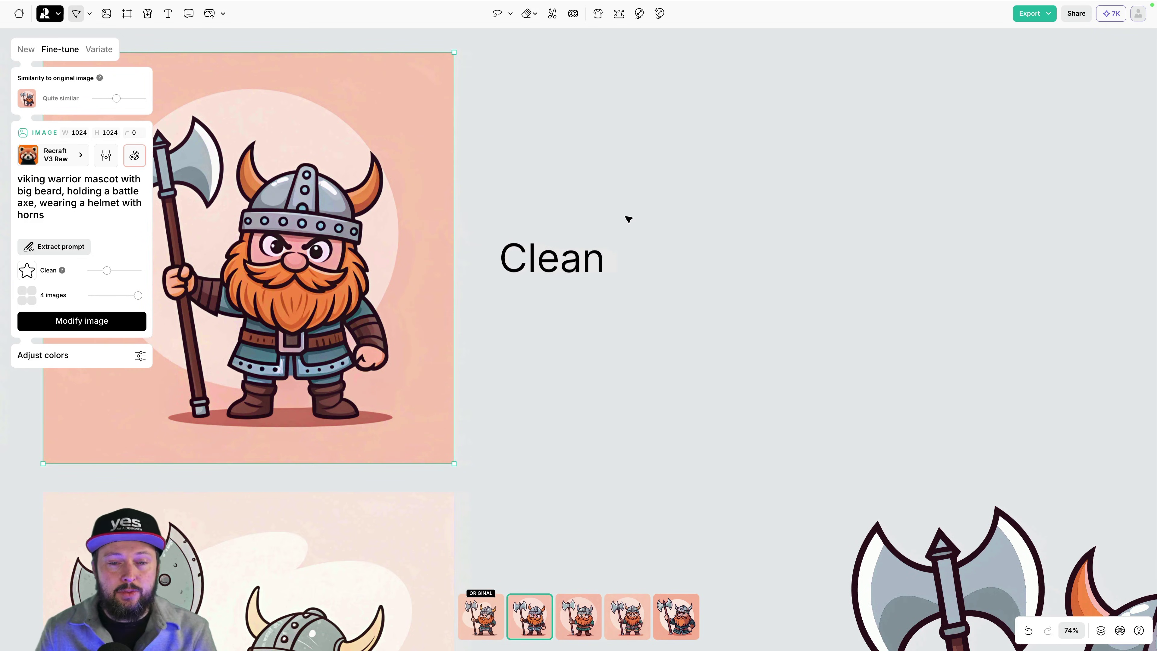
pyautogui.scroll(-5, 626, 218)
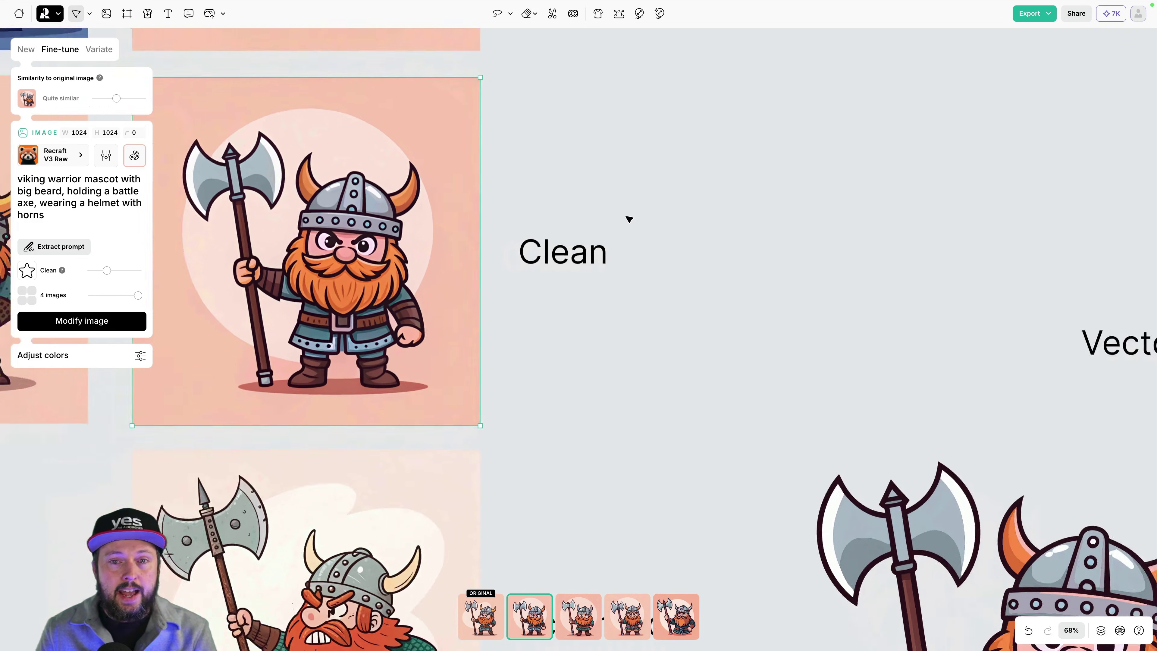
pyautogui.scroll(3, 628, 219)
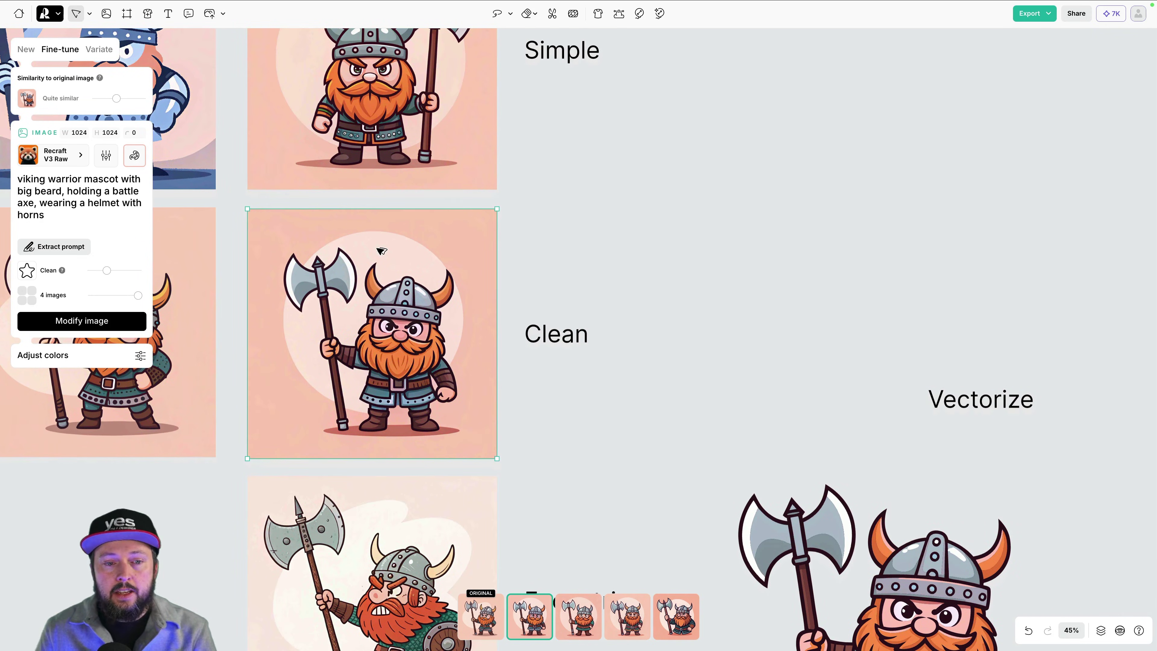
pyautogui.moveTo(382, 251); pyautogui.dragTo(835, 86)
pyautogui.hscroll(7, 782, 194)
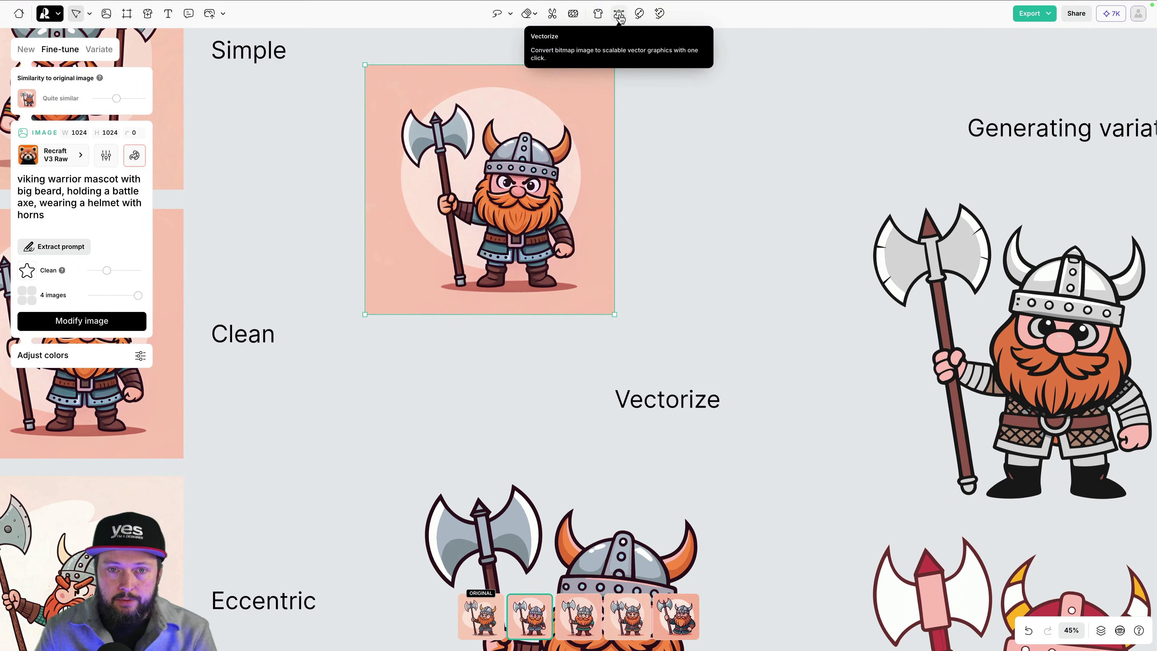
pyautogui.click(618, 13)
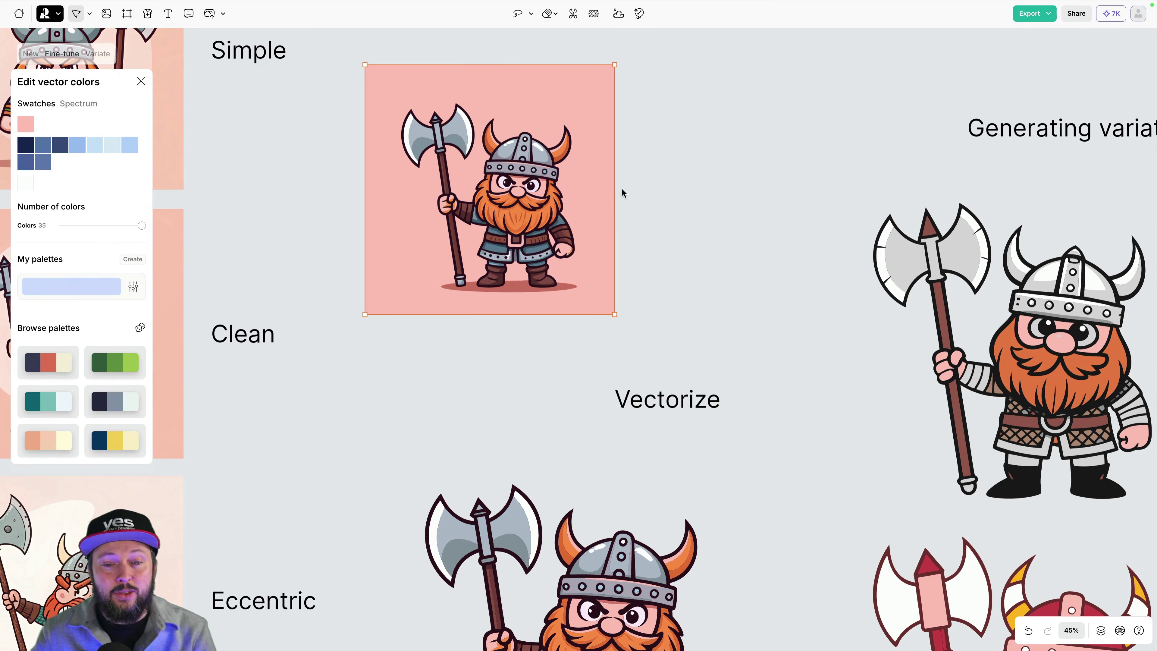
# - Try scaling the vectorized viking from its corners, inspect it at 100% zoom and remove its background
pyautogui.moveTo(614, 314); pyautogui.dragTo(657, 363)
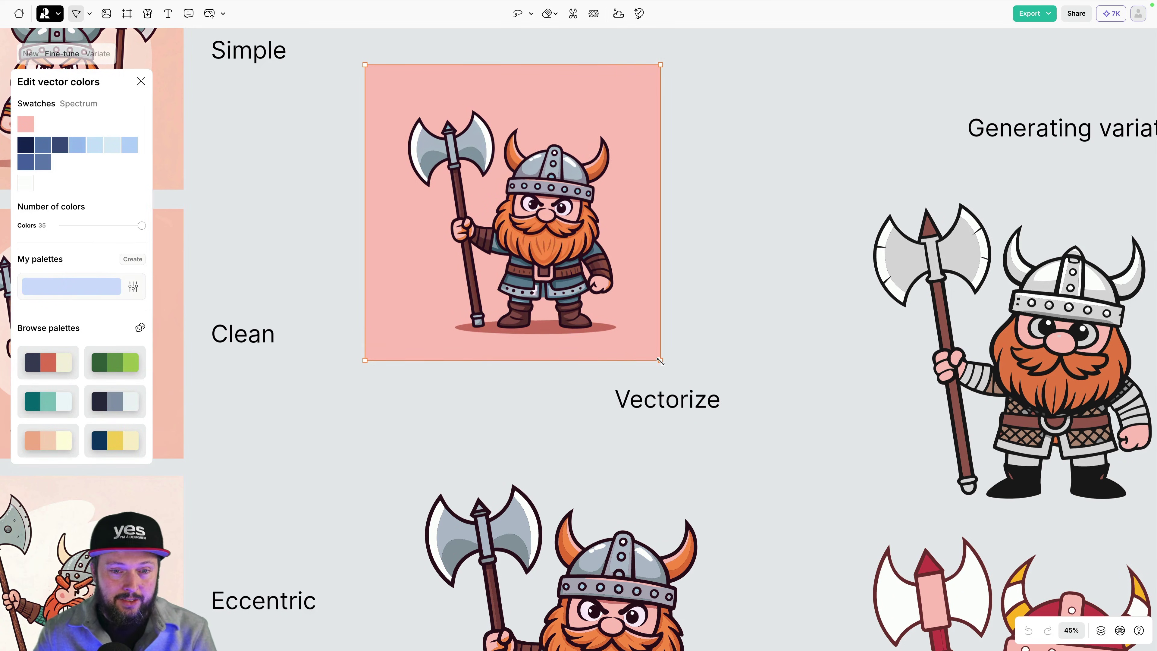
pyautogui.moveTo(364, 64); pyautogui.dragTo(341, 49)
pyautogui.hotkey('shift', '0')
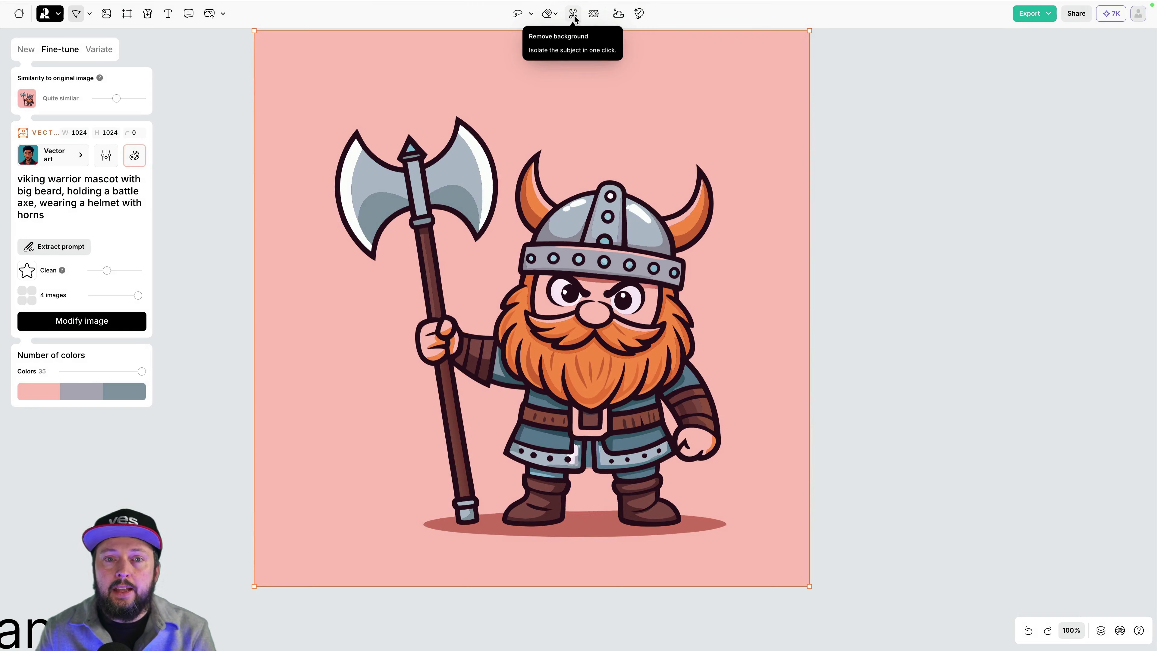
pyautogui.click(572, 14)
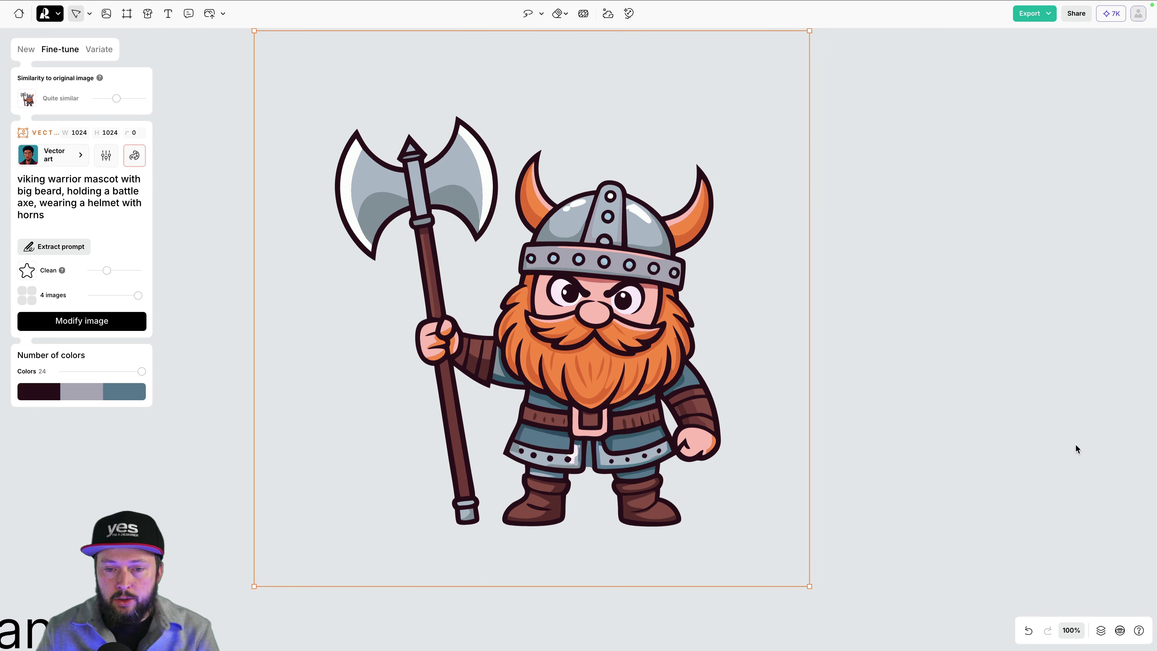
pyautogui.click(931, 408)
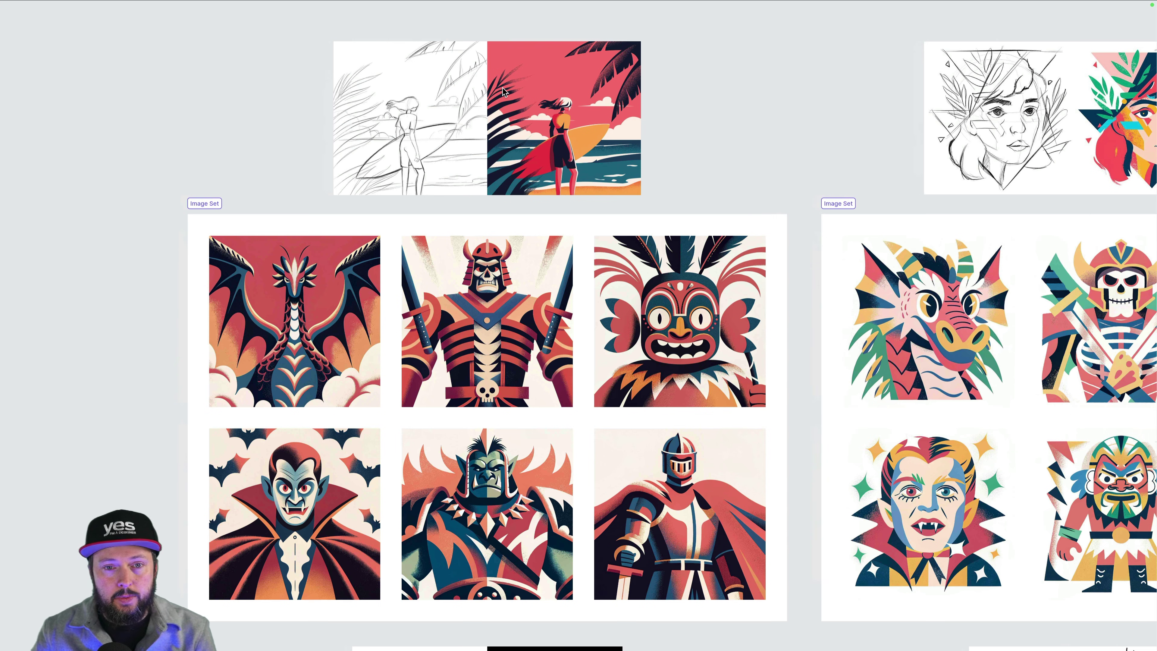
# - Compare the surfer sketch with its coloured illustration up close
pyautogui.scroll(5, 508, 88)
pyautogui.scroll(1, 507, 86)
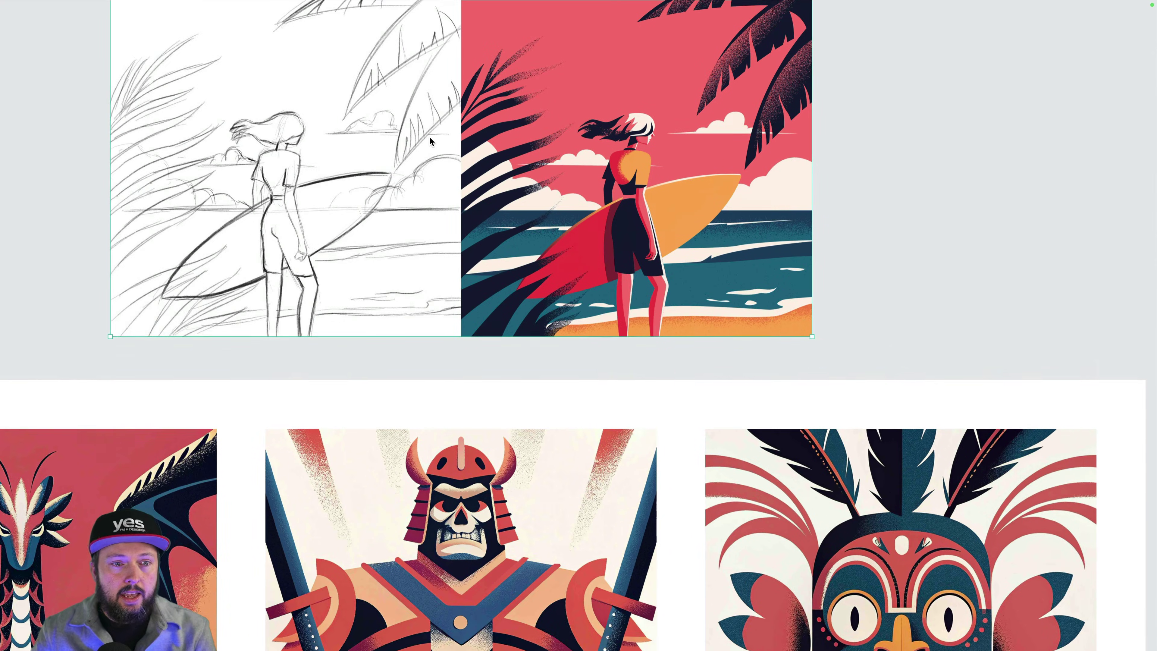
pyautogui.scroll(2, 507, 86)
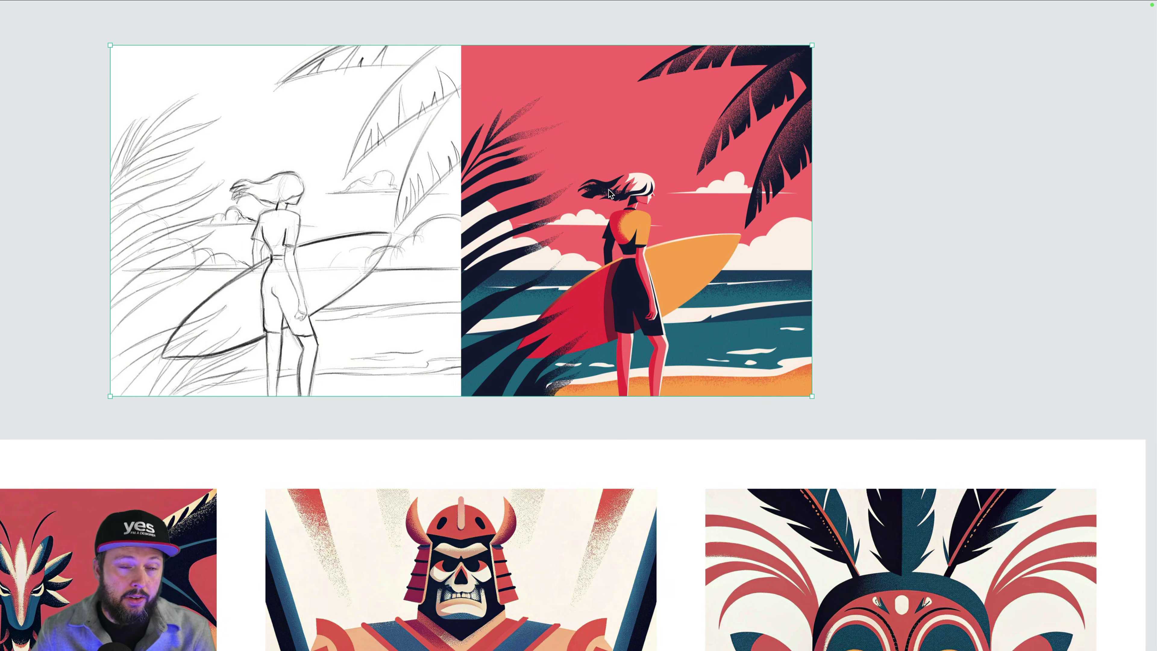
# - Examine the fantasy character image set below the surfer artwork, select it and open its Vintage style
pyautogui.keyDown('ctrl'); pyautogui.scroll(-5, 610, 194); pyautogui.keyUp('ctrl')
pyautogui.scroll(-3, 533, 411)
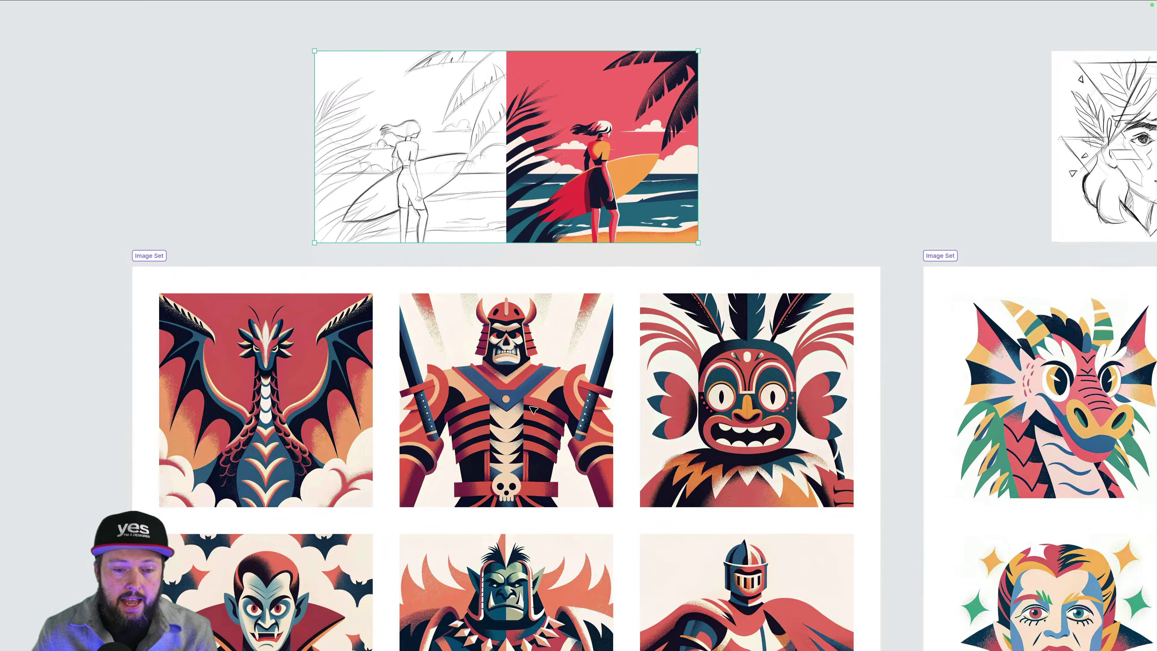
pyautogui.scroll(-2, 533, 410)
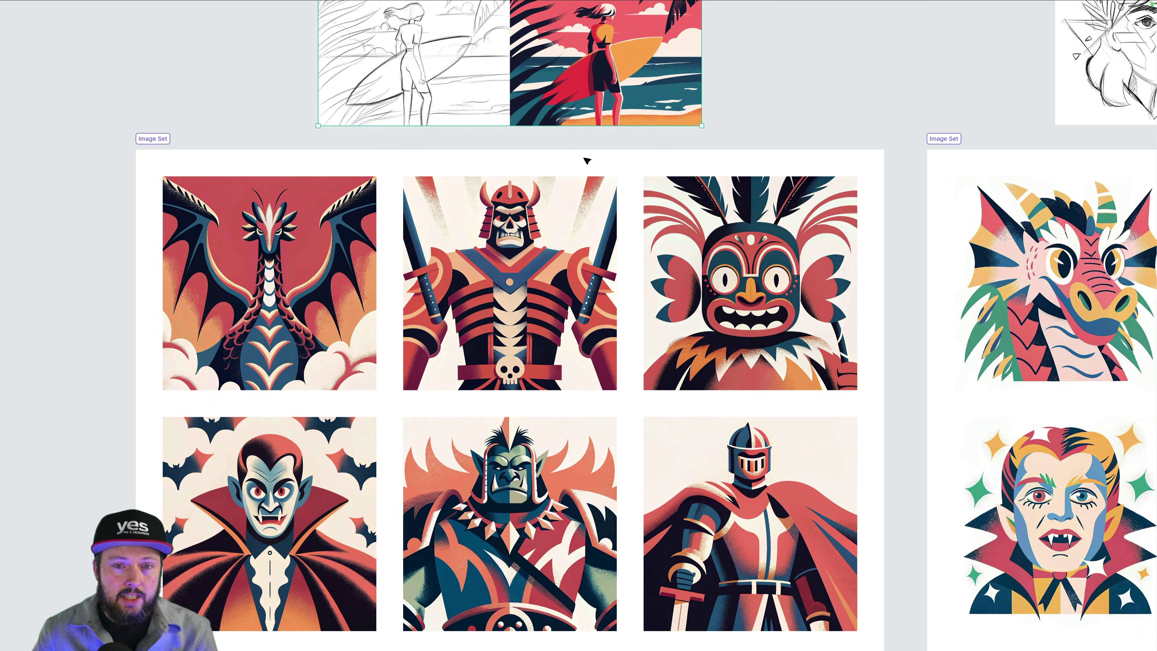
pyautogui.keyDown('ctrl'); pyautogui.scroll(-2, 570, 175); pyautogui.keyUp('ctrl')
pyautogui.scroll(1, 602, 151)
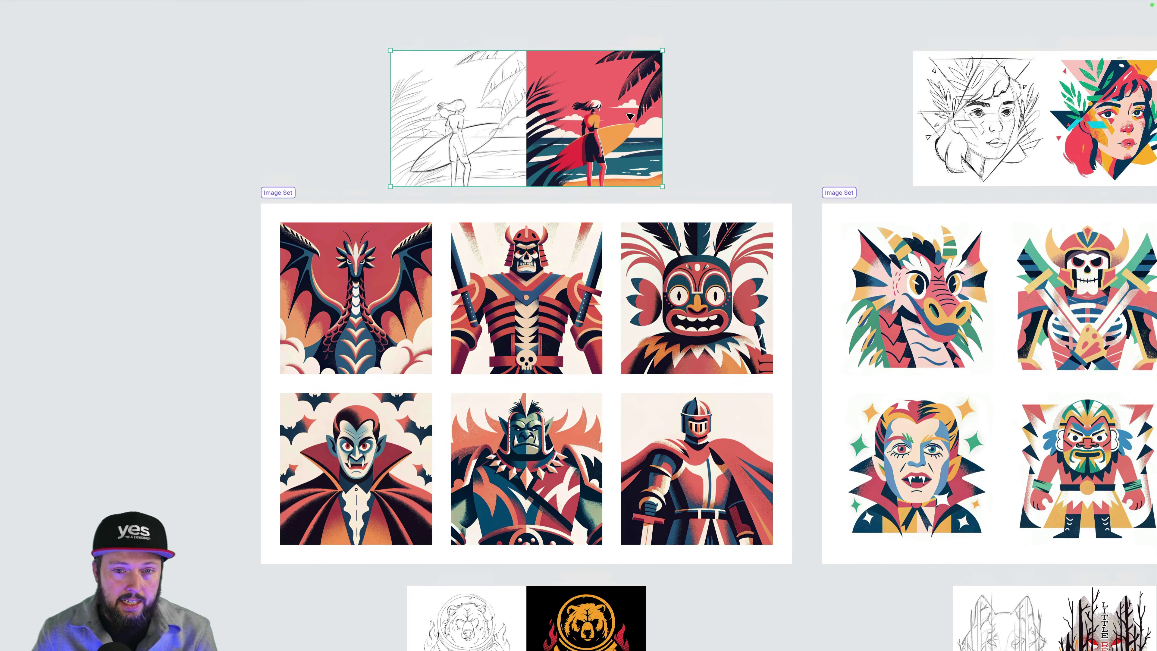
pyautogui.click(506, 205)
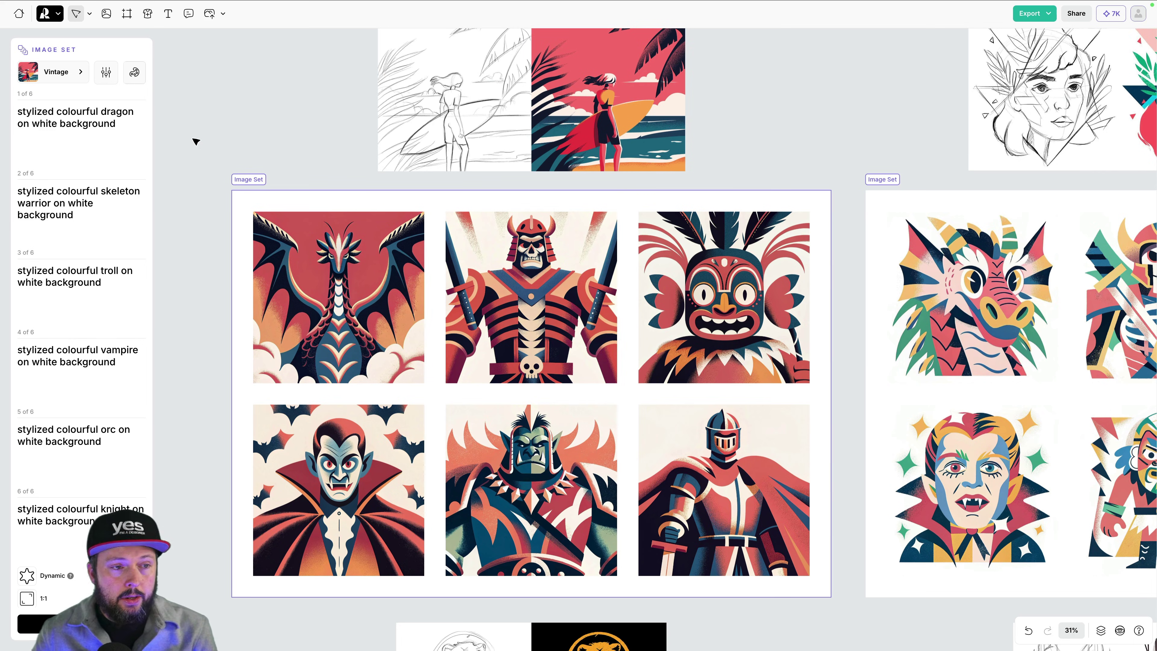
pyautogui.click(51, 73)
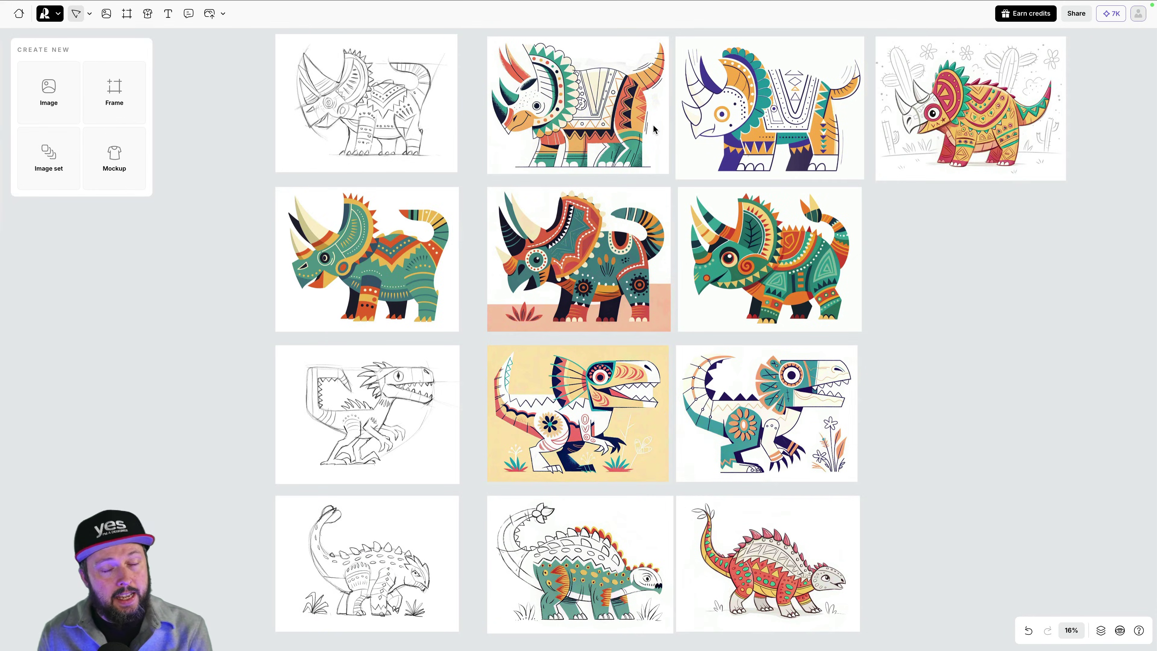
# - Examine the triceratops sketch and its prompt, along with the finished artwork below it under My sketch and vector art
pyautogui.scroll(3, 555, 128)
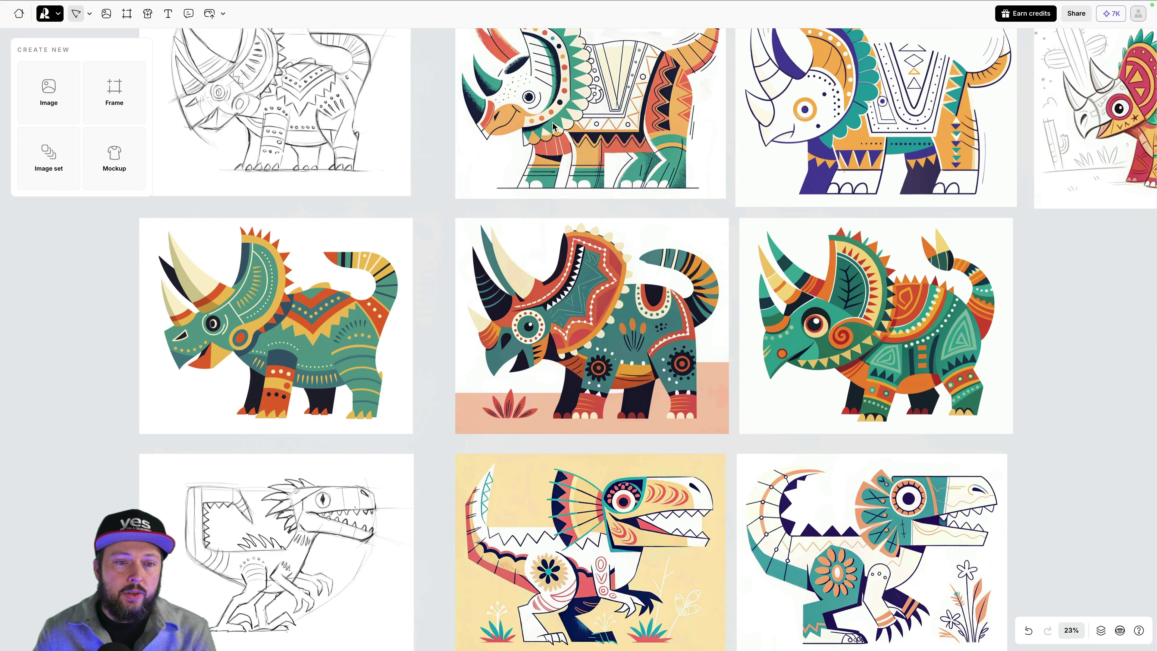
pyautogui.scroll(2, 444, 191)
pyautogui.click(301, 169)
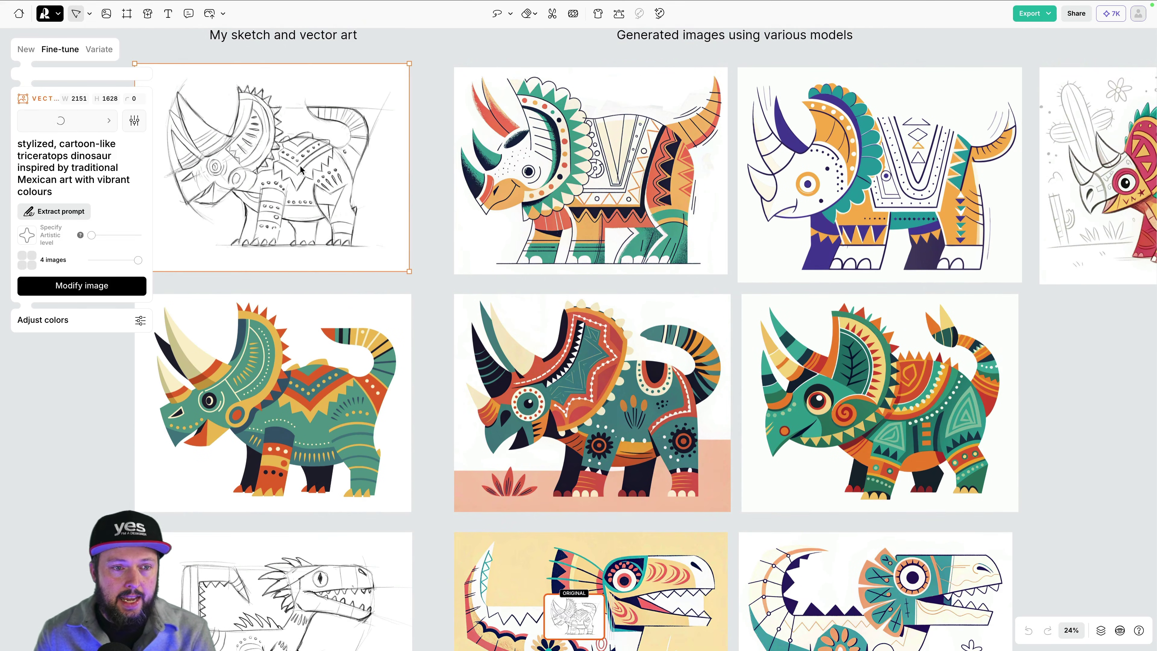
pyautogui.hscroll(-2, 301, 169)
pyautogui.scroll(1, 301, 169)
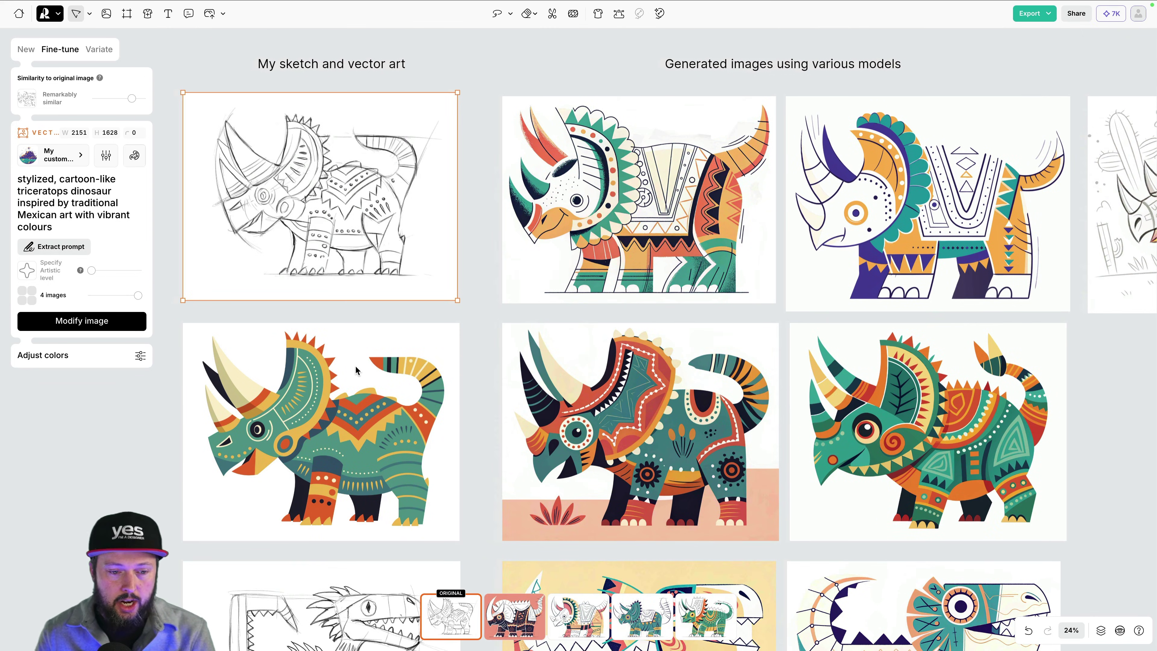
pyautogui.click(328, 360)
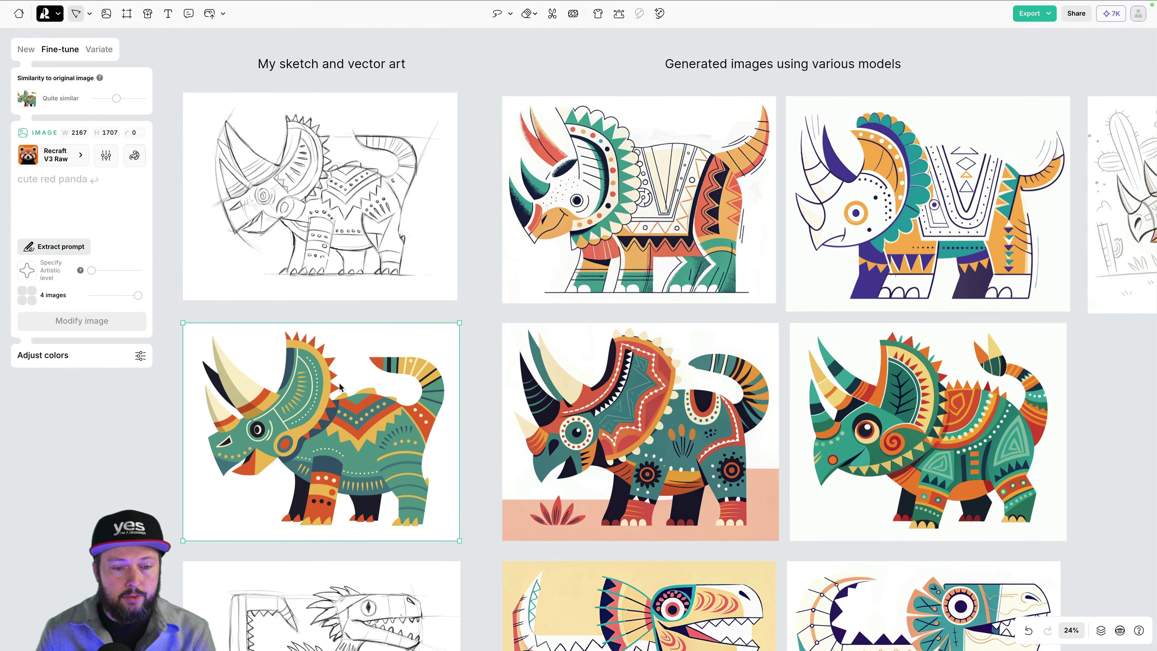
pyautogui.scroll(-1, 339, 387)
pyautogui.hscroll(1, 339, 388)
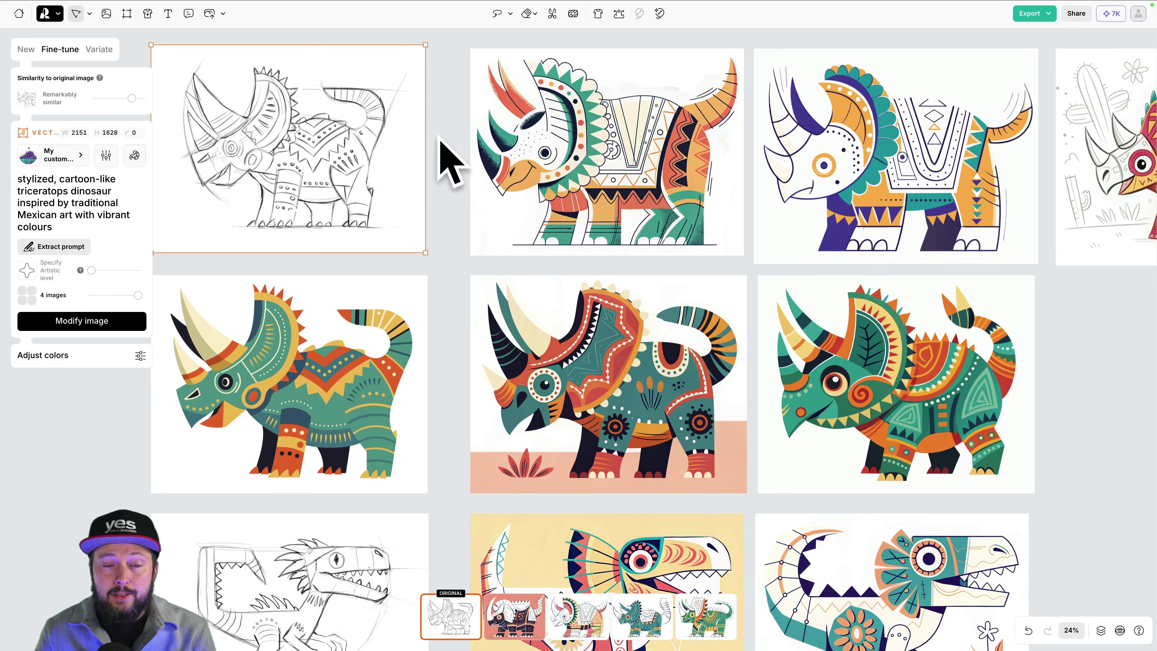
# - Select the first generated triceratops beside the sketch and highlight its full prompt for reading
pyautogui.click(587, 148)
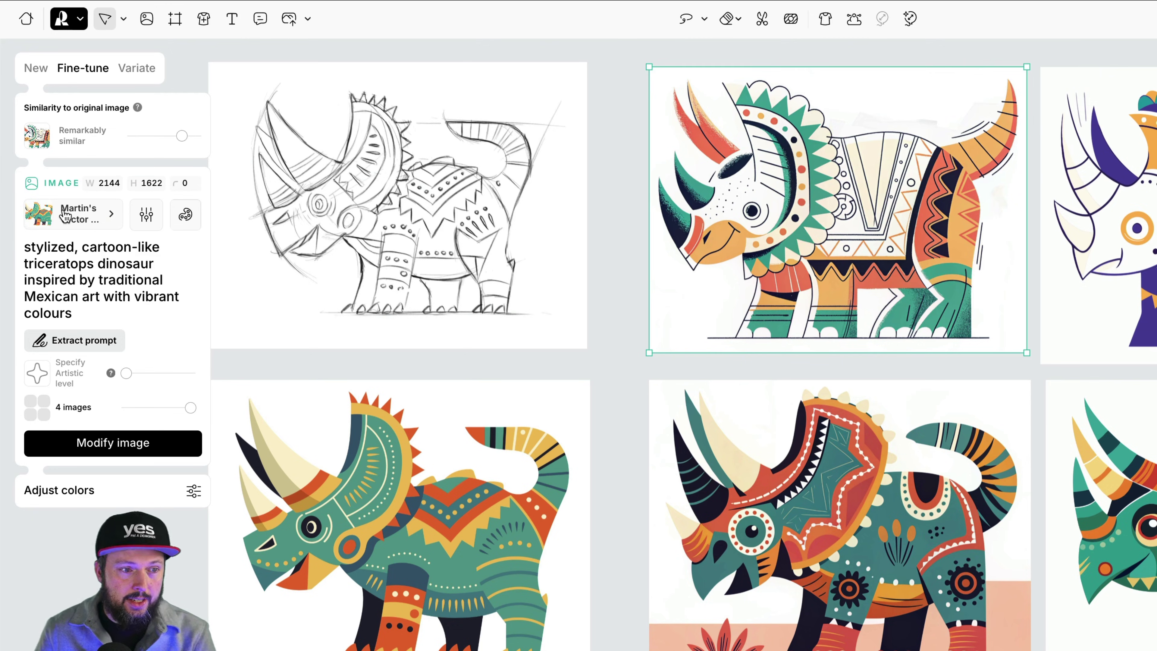
pyautogui.moveTo(36, 246); pyautogui.dragTo(148, 302)
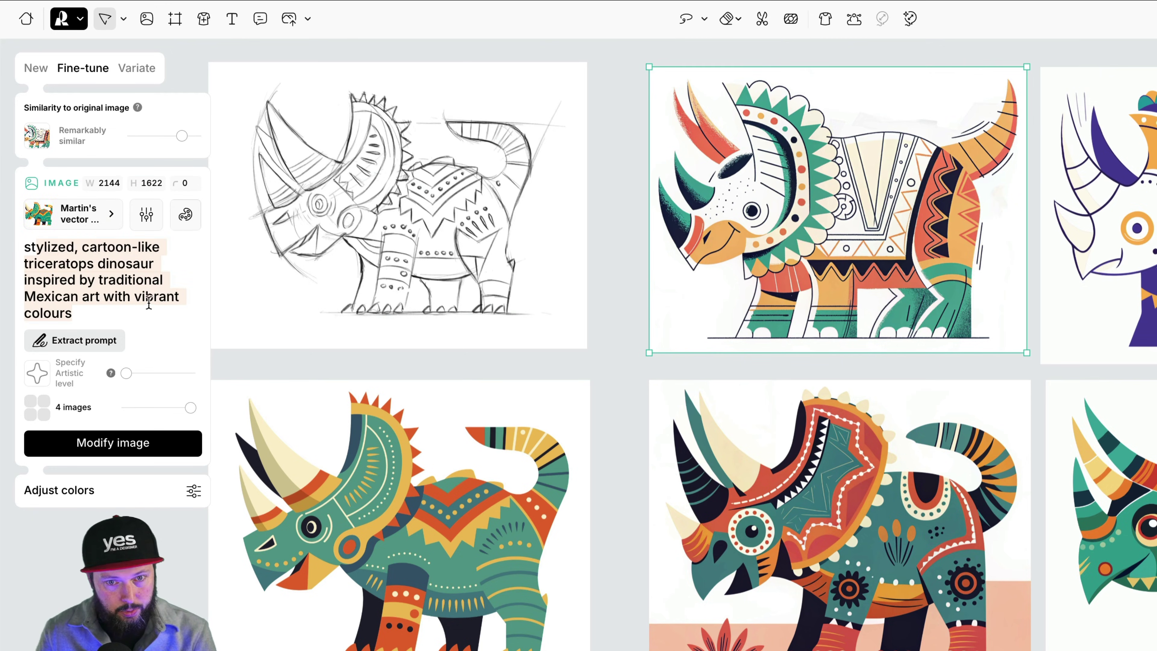
pyautogui.click(645, 220)
# - Compare the details of the first generated triceratops up close with the original pencil sketch
pyautogui.scroll(5, 645, 214)
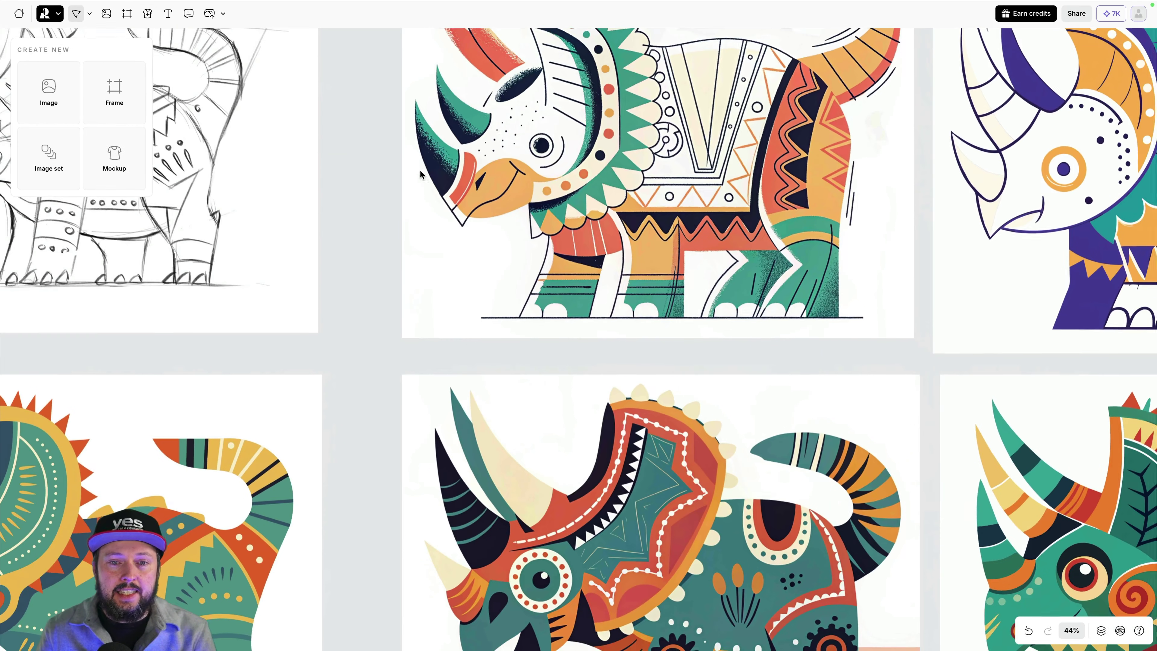
pyautogui.scroll(2, 419, 174)
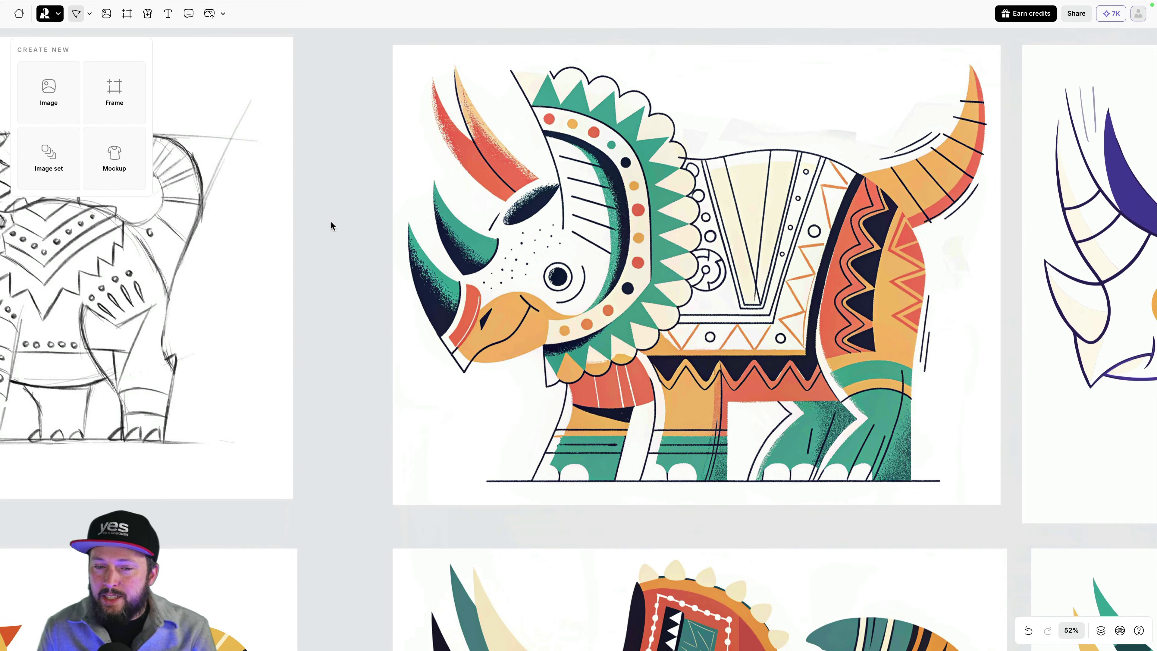
pyautogui.scroll(-3, 330, 221)
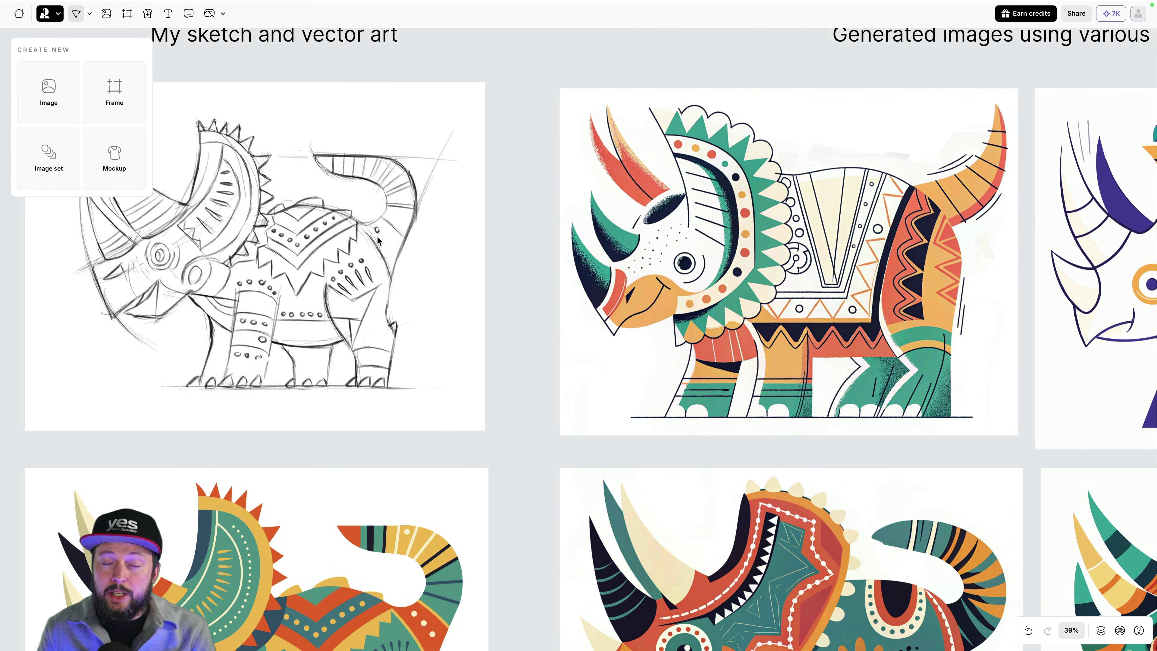
pyautogui.hscroll(3, 513, 260)
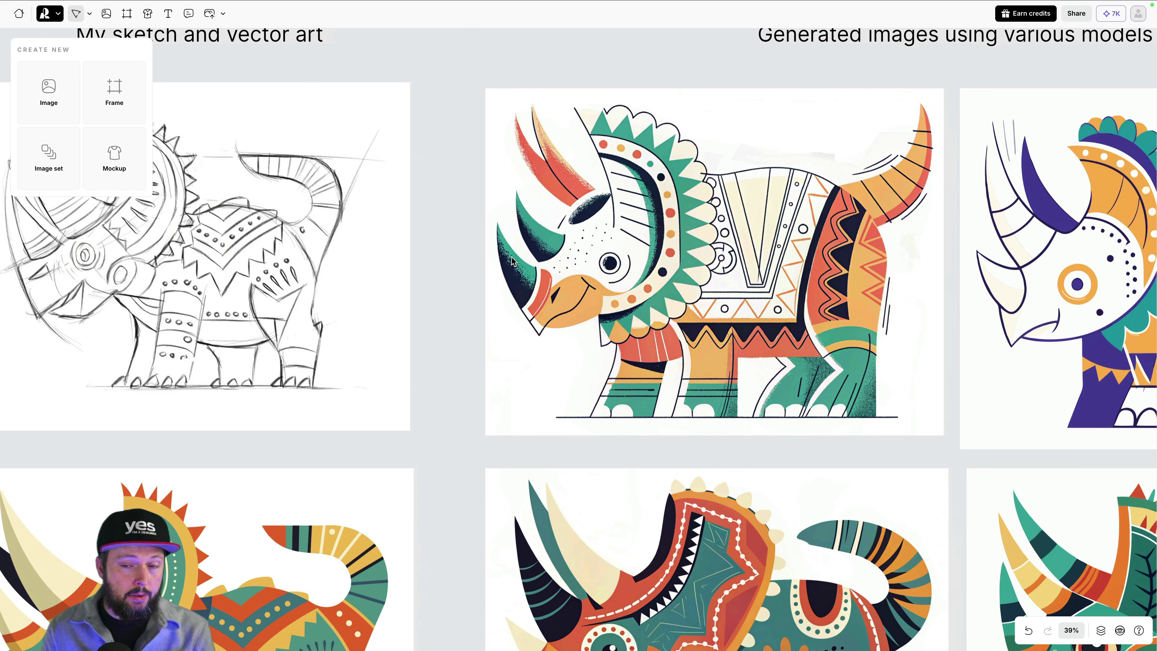
pyautogui.scroll(-5, 512, 261)
pyautogui.hscroll(-5, 512, 261)
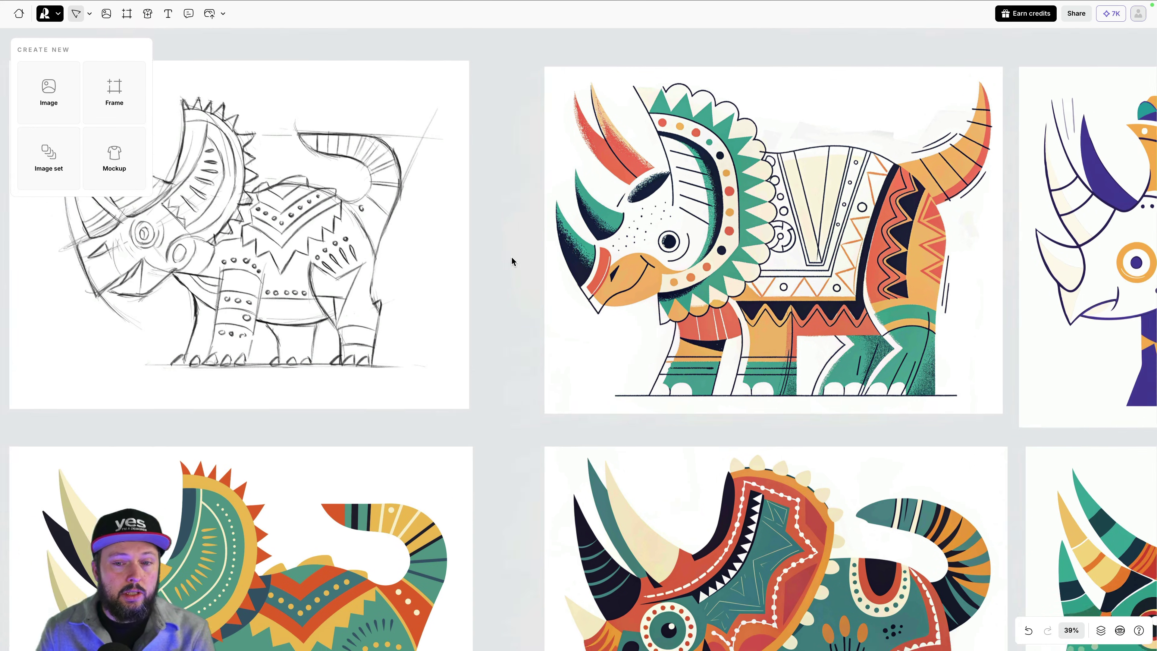
# - Compare the other generated triceratops versions, and review the raptor and ankylosaur sketches with their generated images
pyautogui.hscroll(5, 524, 257)
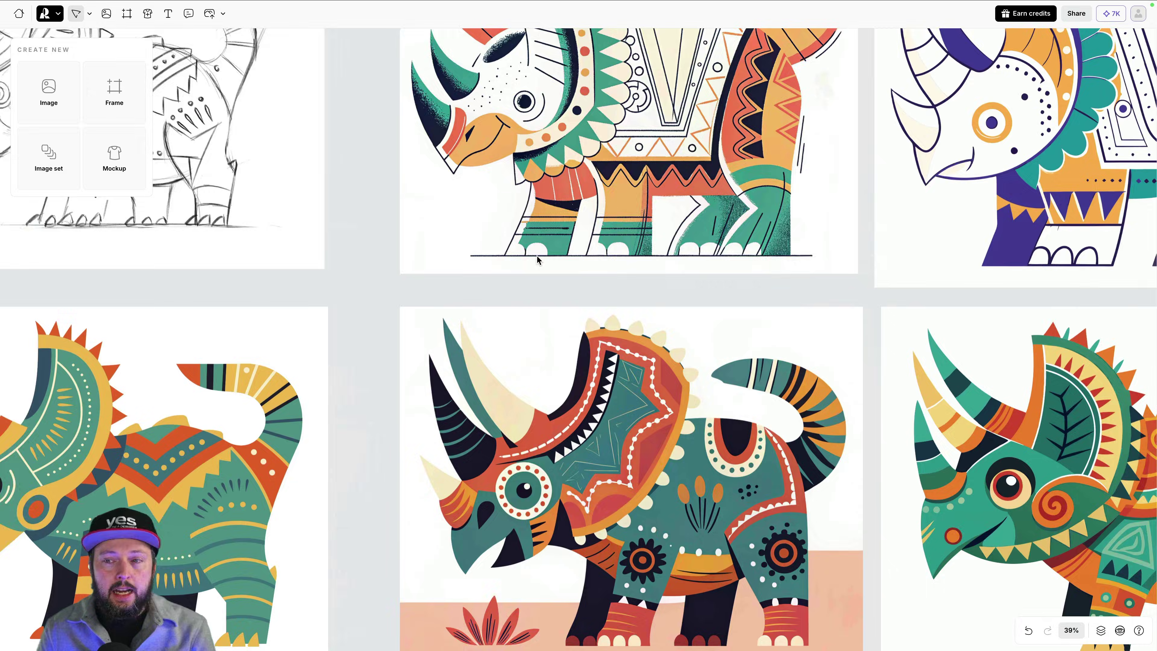
pyautogui.scroll(-3, 537, 256)
pyautogui.scroll(2, 596, 251)
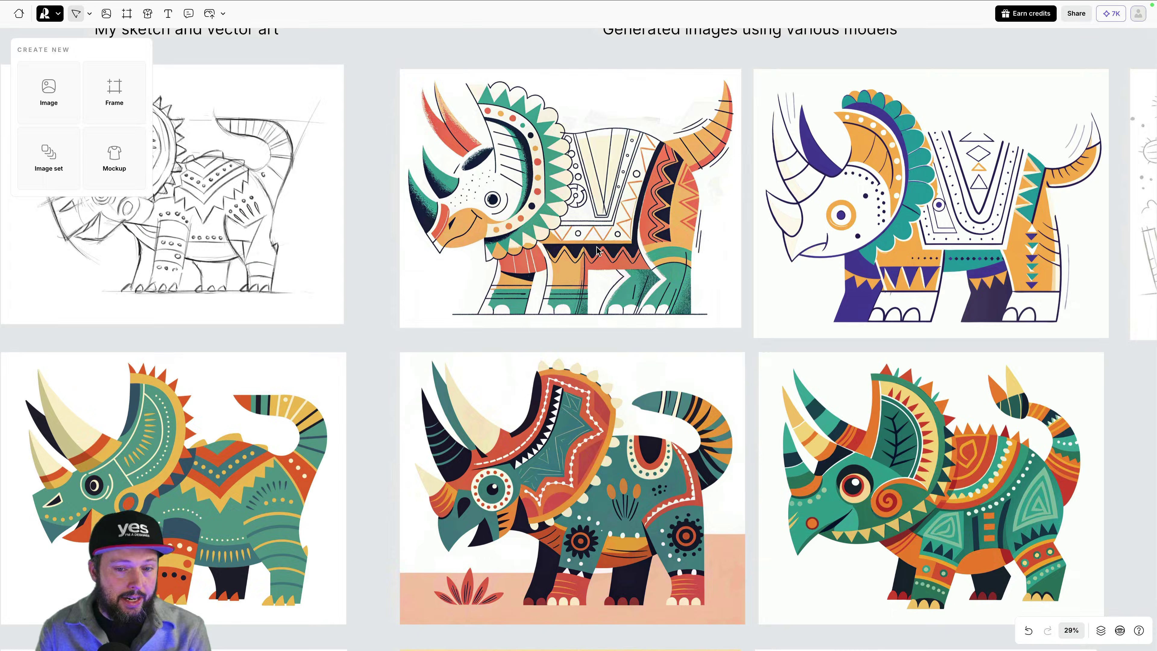
pyautogui.scroll(2, 598, 251)
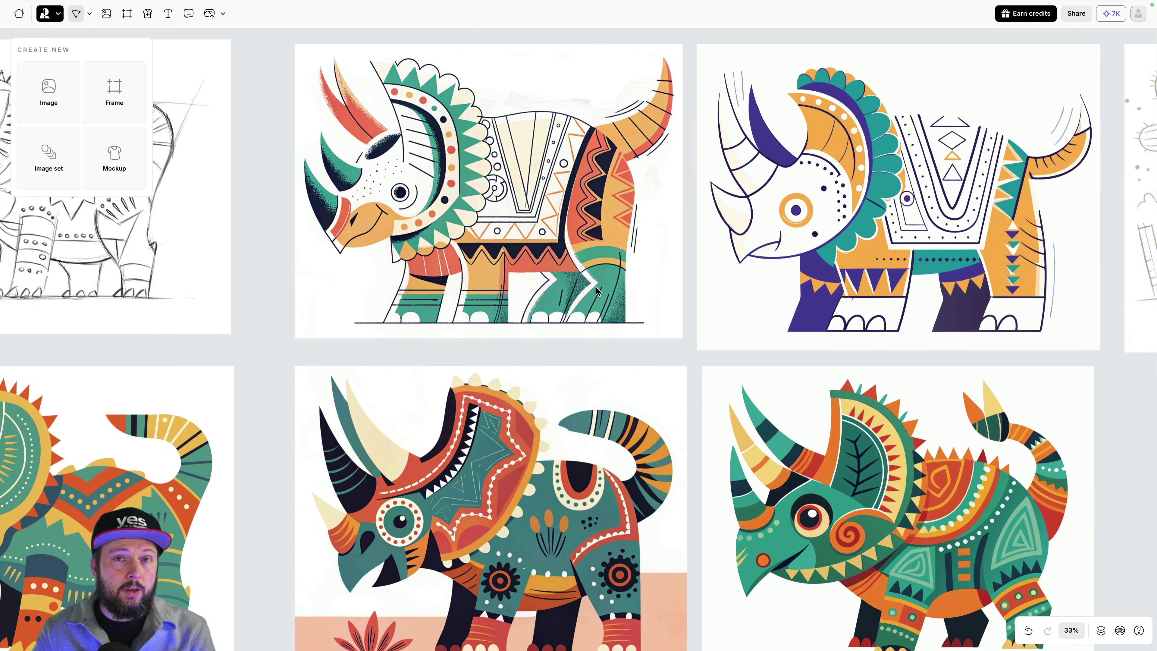
pyautogui.scroll(-3, 628, 276)
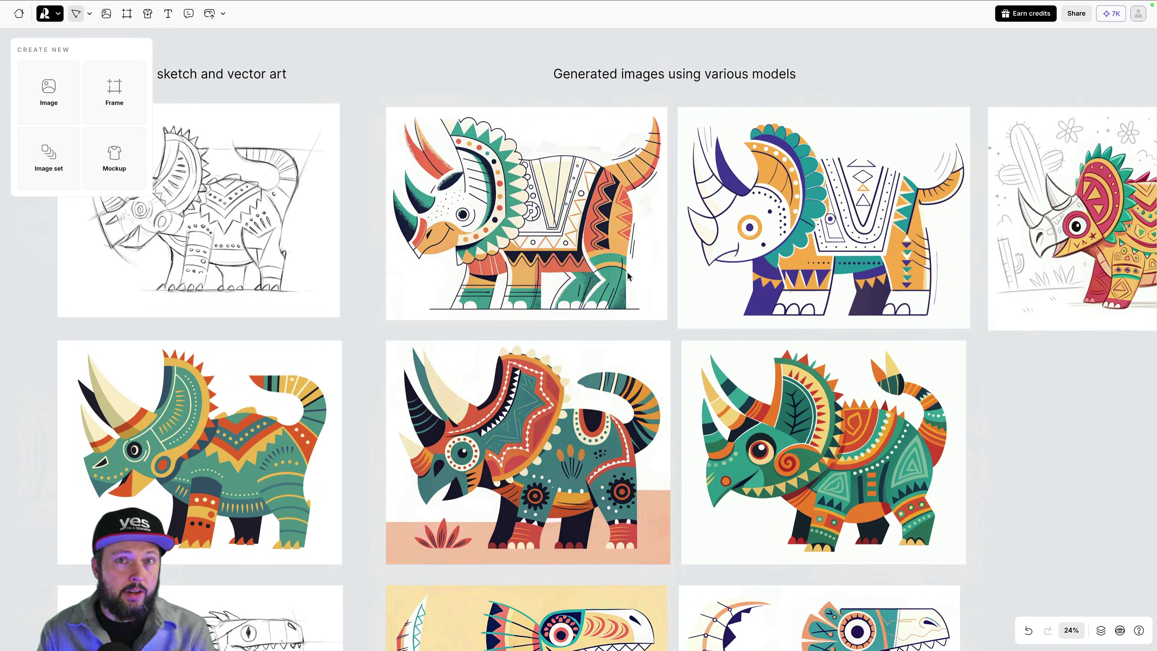
pyautogui.scroll(-7, 627, 277)
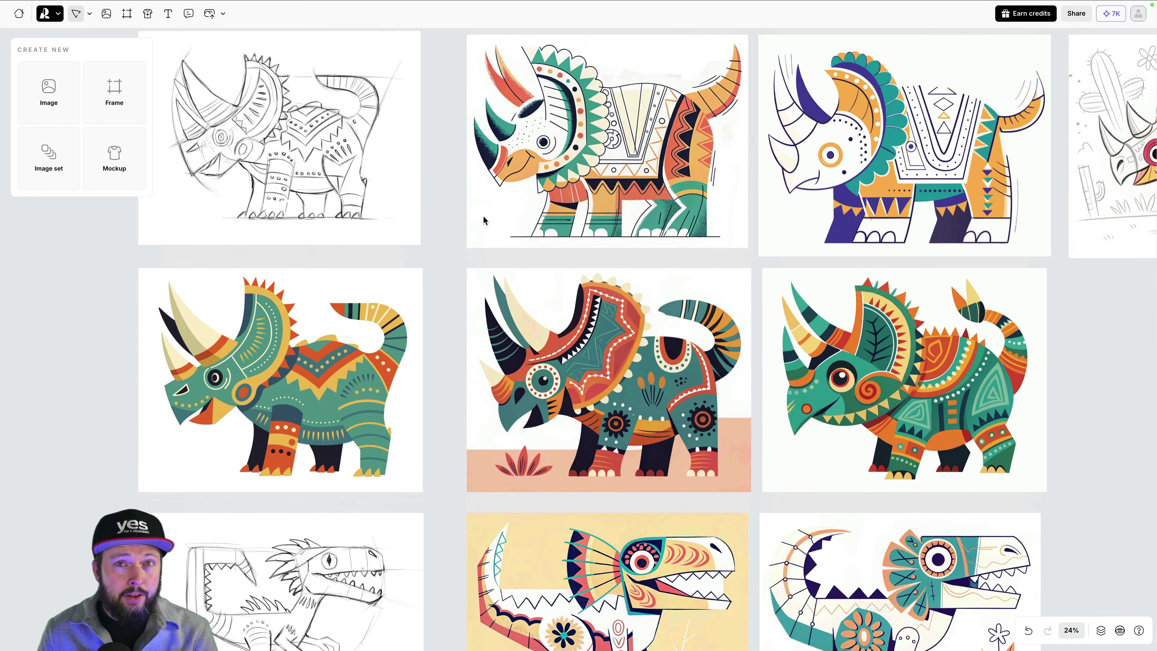
pyautogui.scroll(-3, 484, 220)
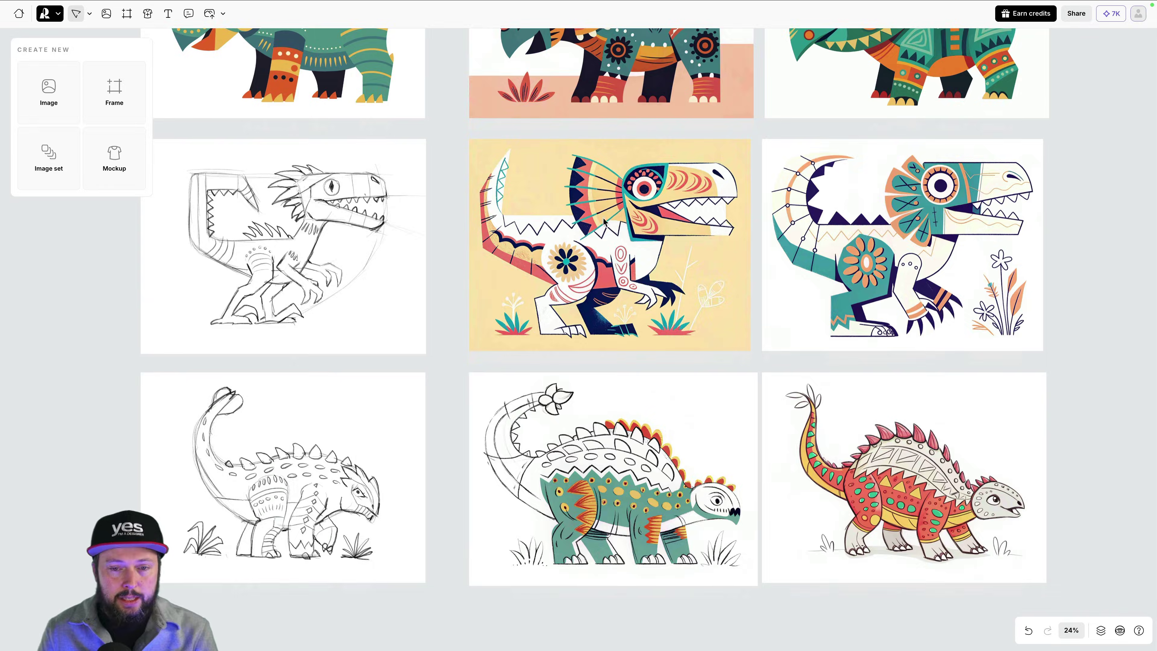
# - Compare the velociraptor pencil sketch up close with its two generated versions, checking the prompt and settings of the yellow-background one
pyautogui.click(588, 221)
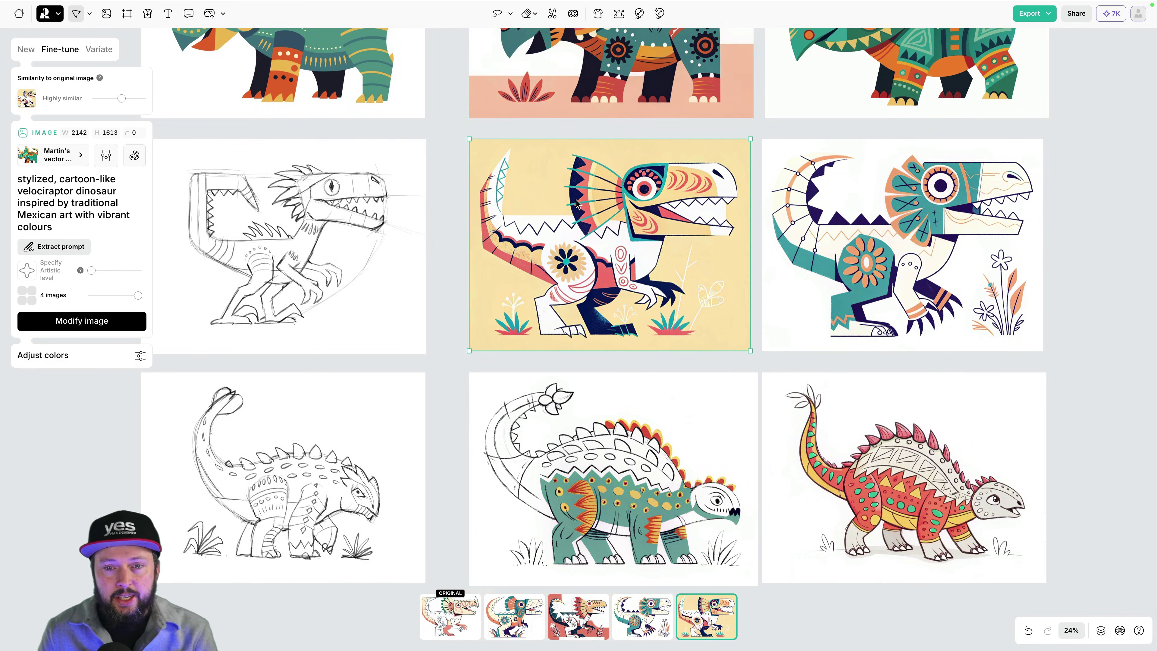
pyautogui.scroll(3, 657, 220)
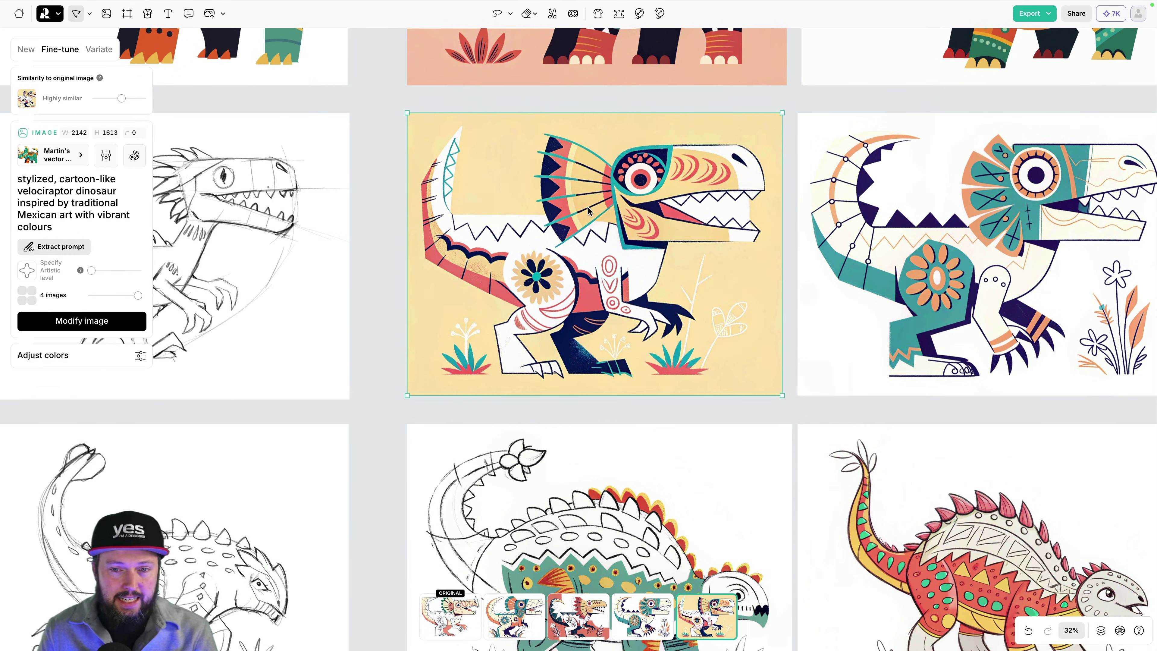
pyautogui.hscroll(2, 696, 247)
pyautogui.hscroll(-5, 696, 246)
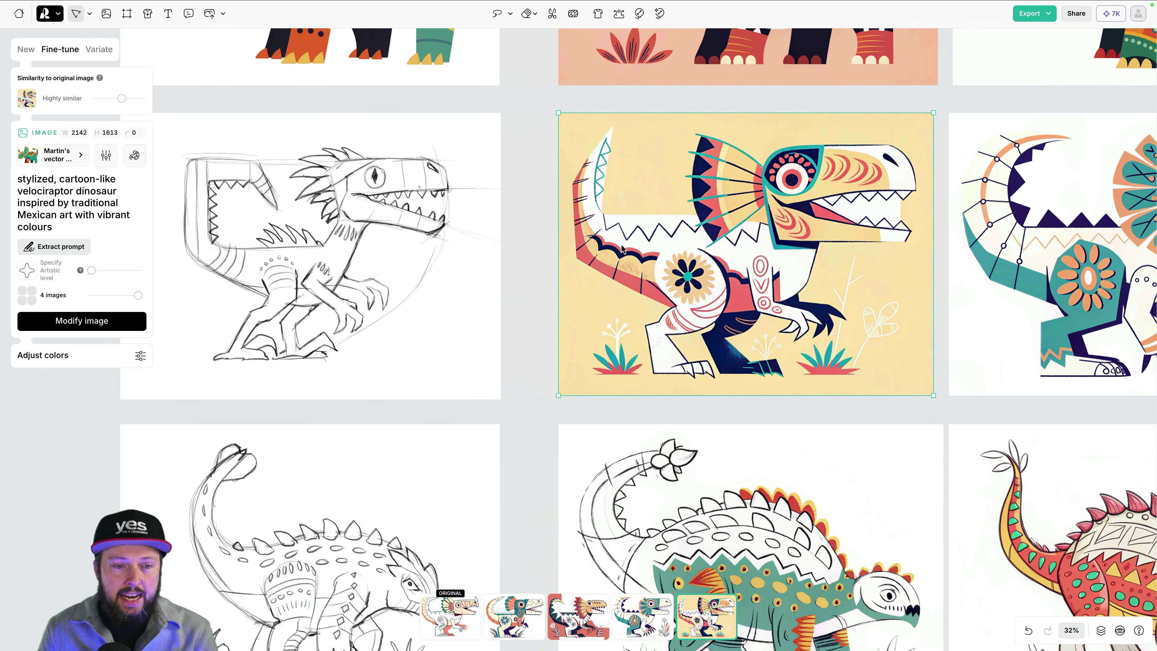
pyautogui.click(452, 233)
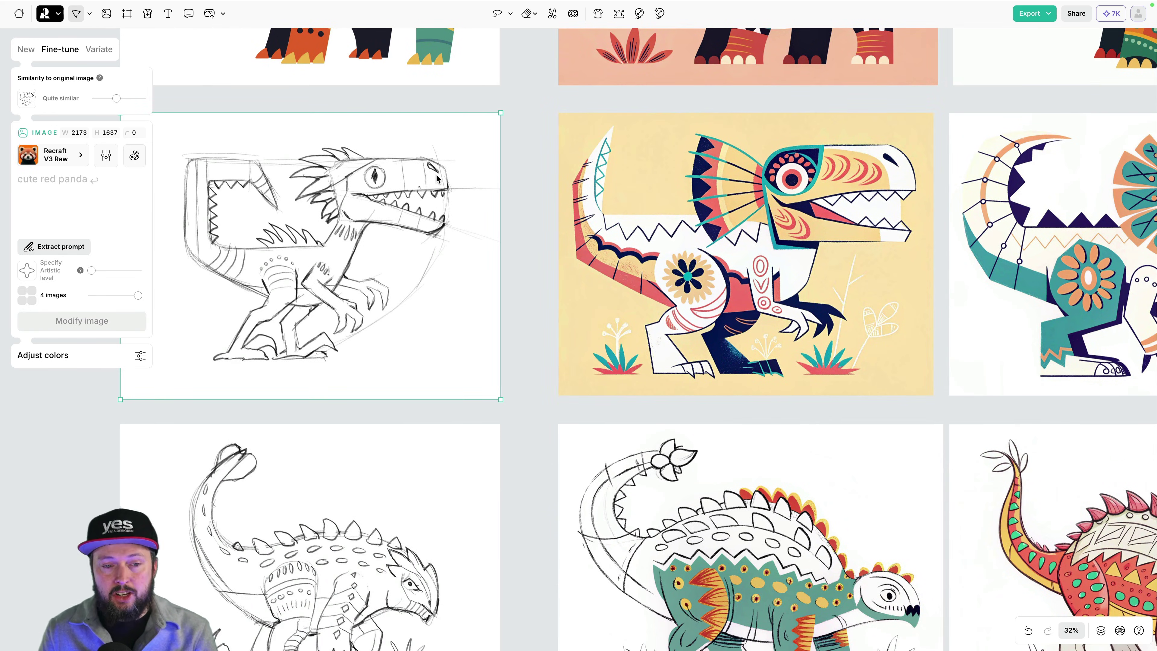
pyautogui.scroll(3, 437, 178)
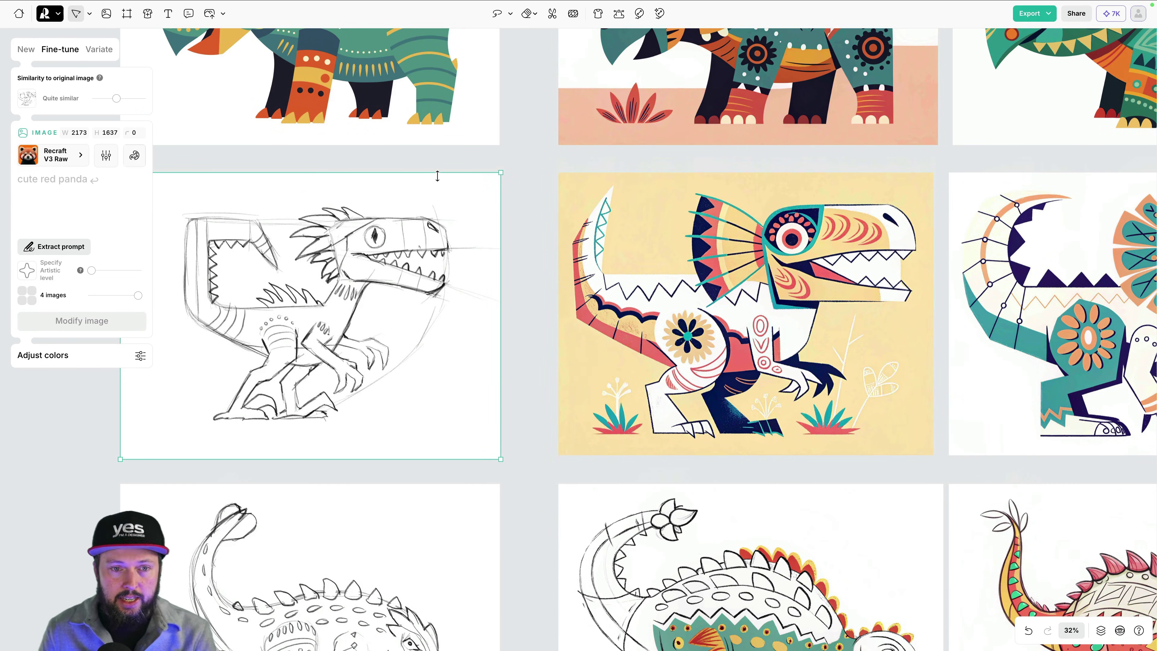
pyautogui.scroll(-4, 436, 175)
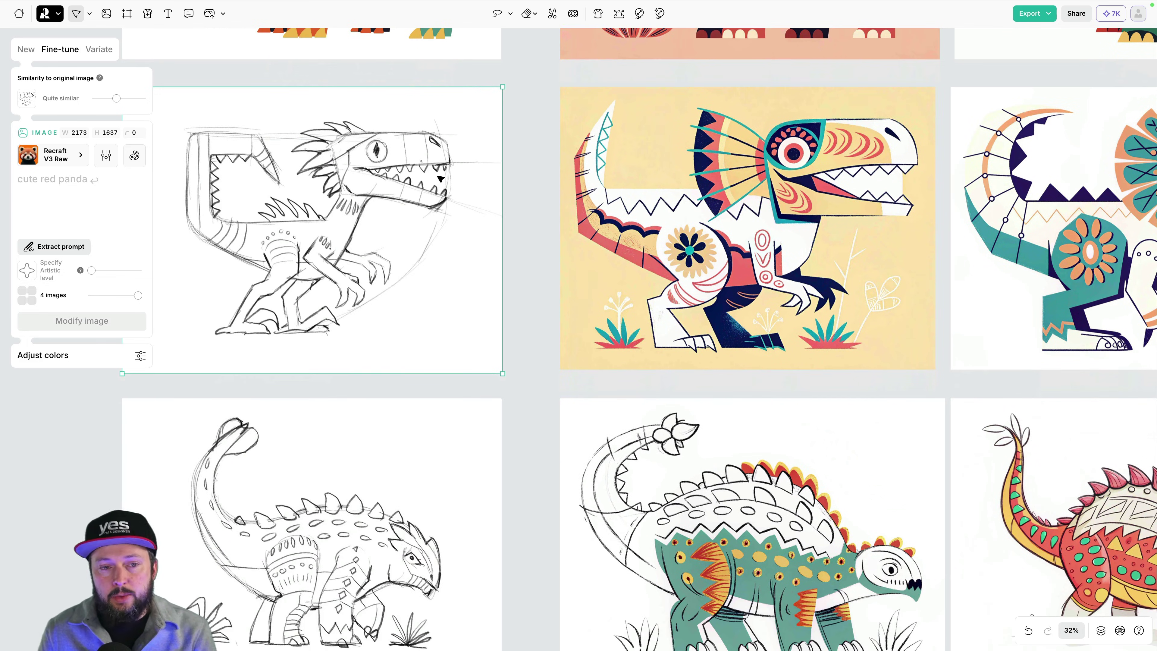
pyautogui.hscroll(6, 441, 178)
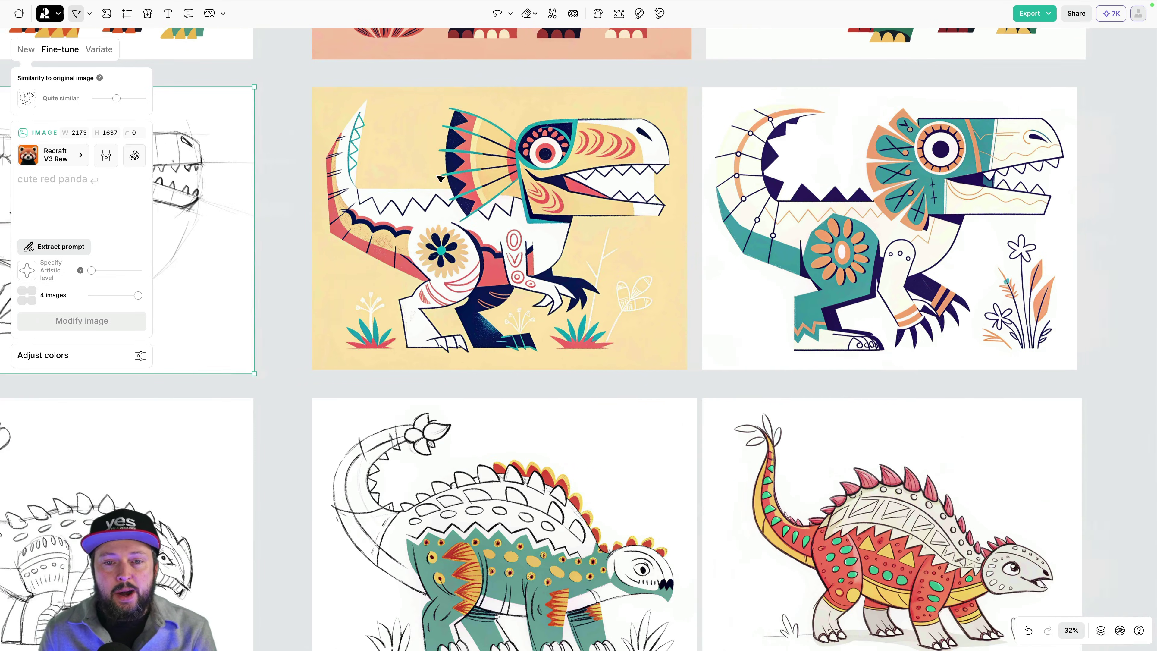
pyautogui.click(513, 145)
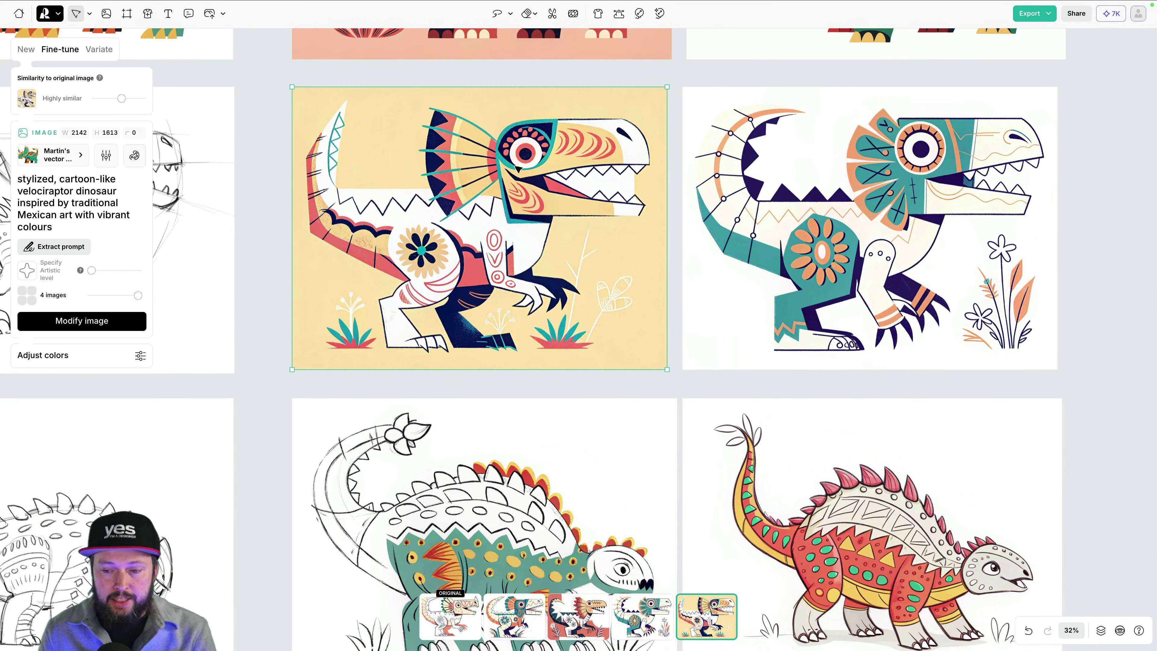
# - Compare the ankylosaur pencil sketch up close with the green and red generated versions
pyautogui.scroll(-10, 463, 264)
pyautogui.scroll(3, 588, 322)
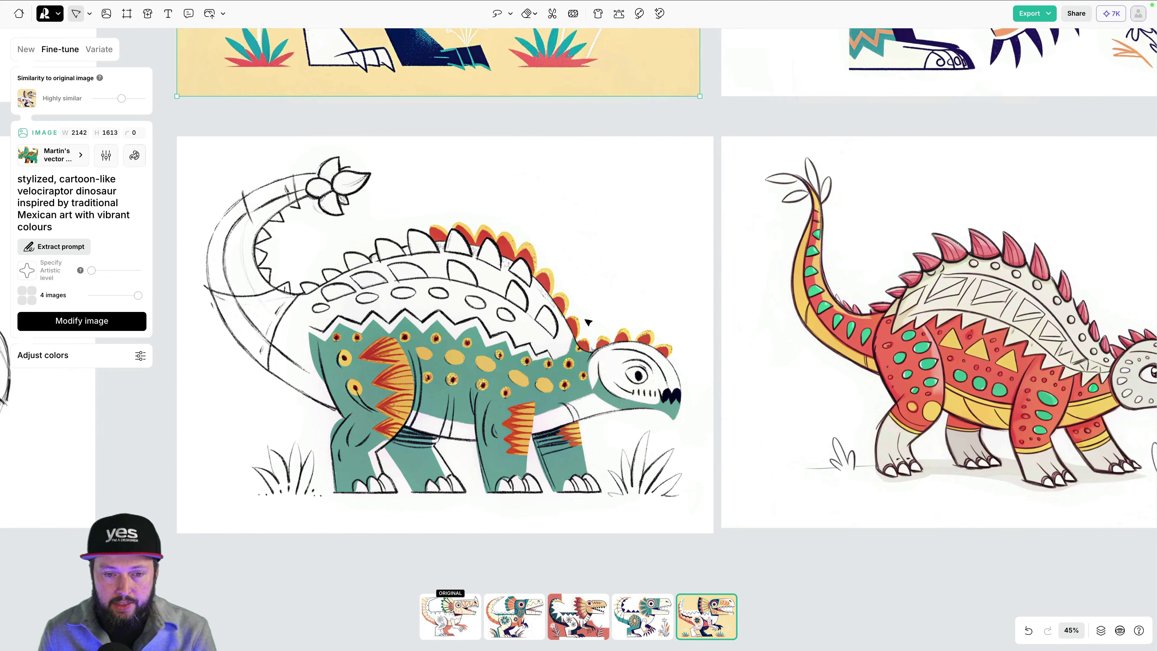
pyautogui.hscroll(5, 588, 322)
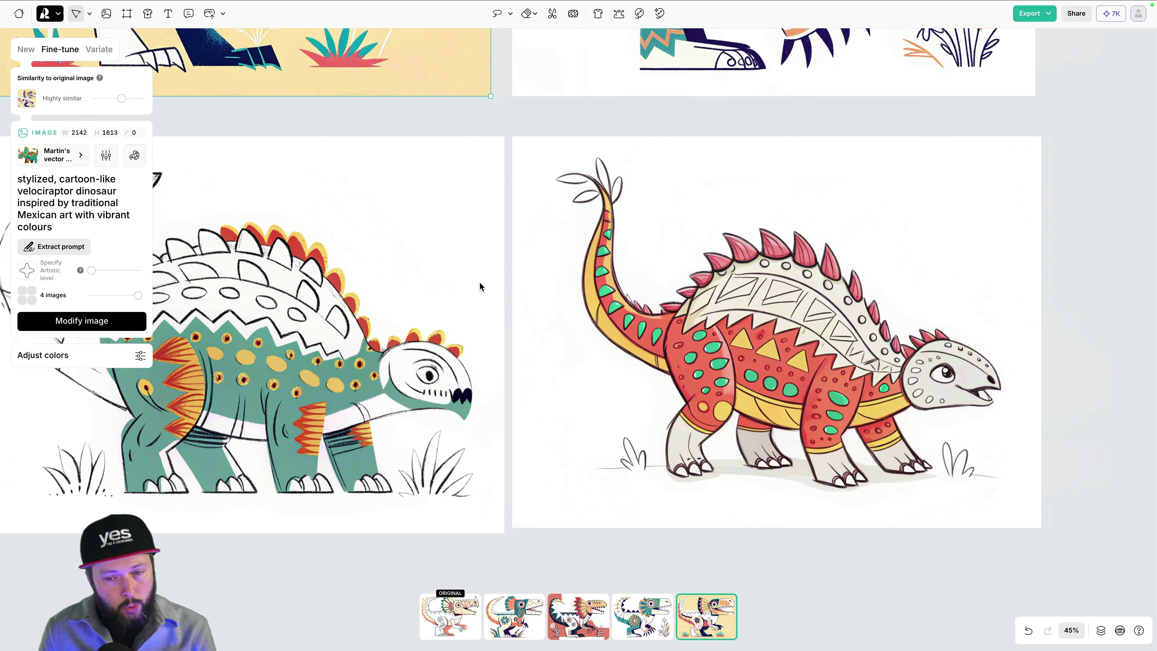
pyautogui.hscroll(-12, 479, 287)
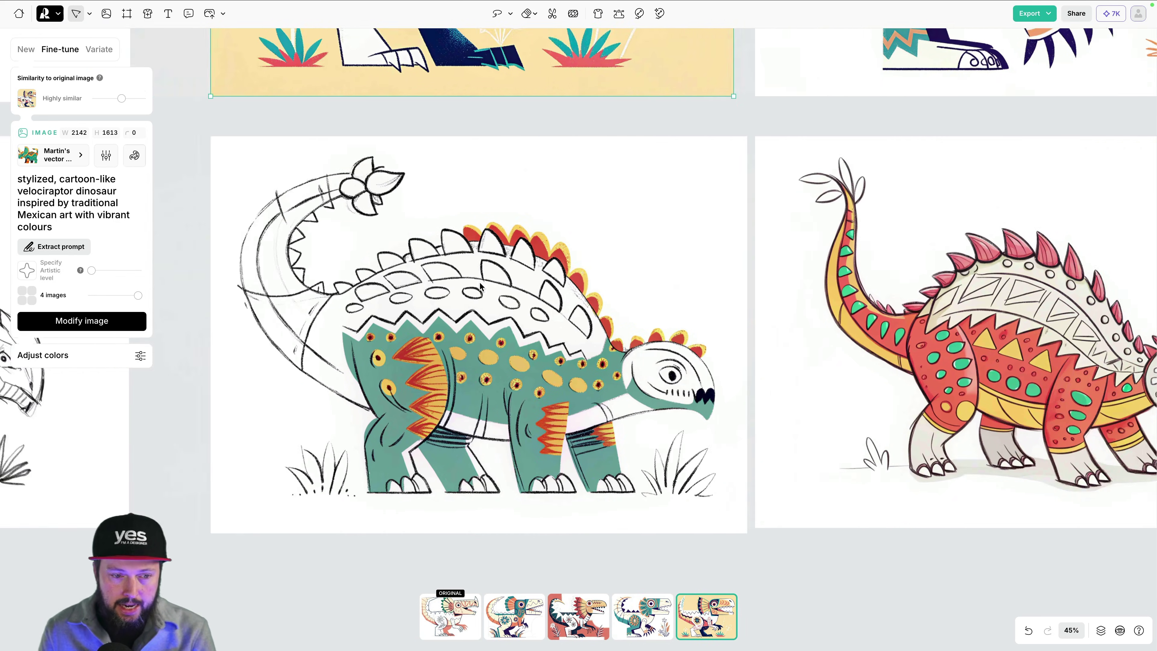
pyautogui.hscroll(-3, 479, 287)
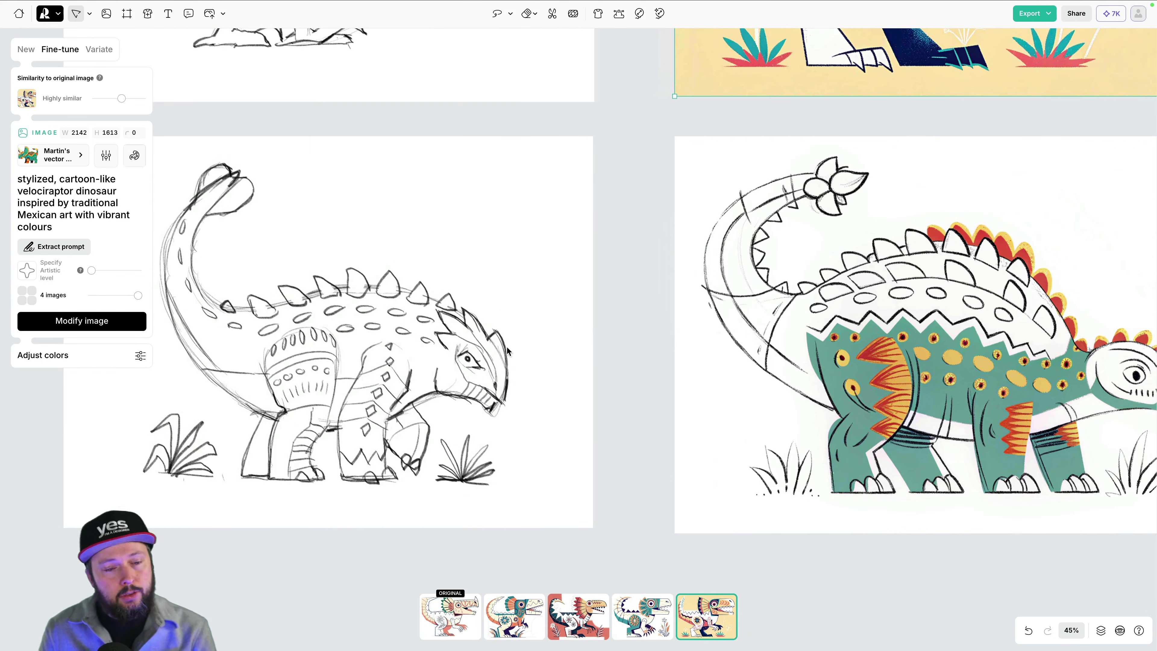
pyautogui.scroll(-3, 648, 329)
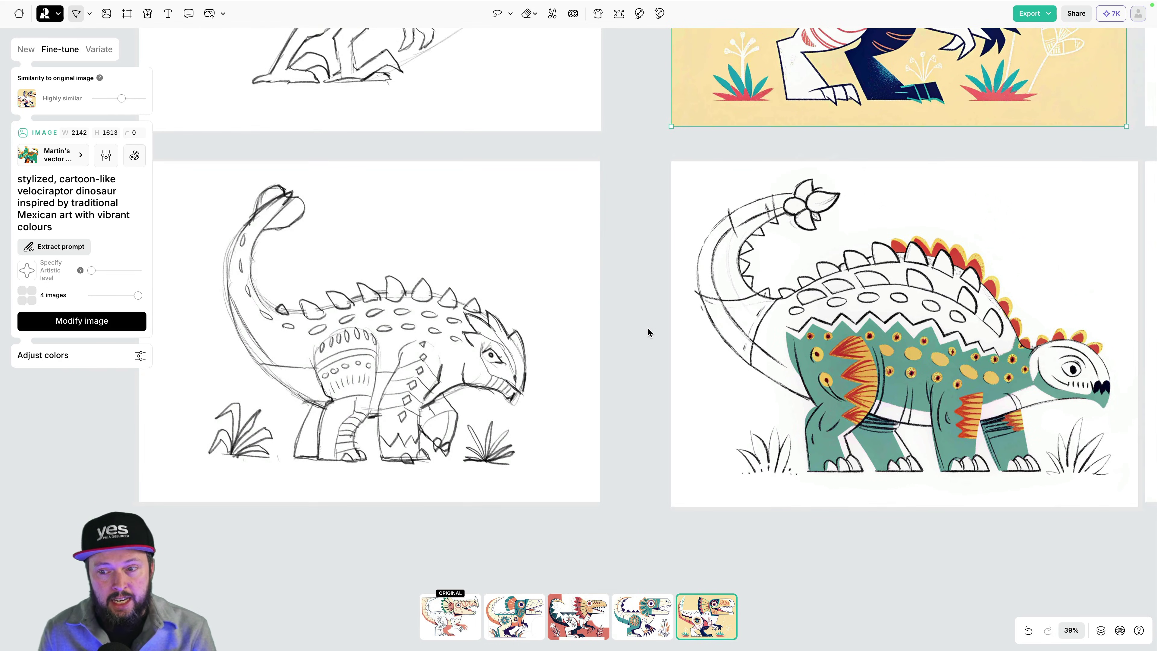
pyautogui.hscroll(3, 648, 331)
pyautogui.hscroll(1, 648, 331)
pyautogui.hscroll(-2, 624, 335)
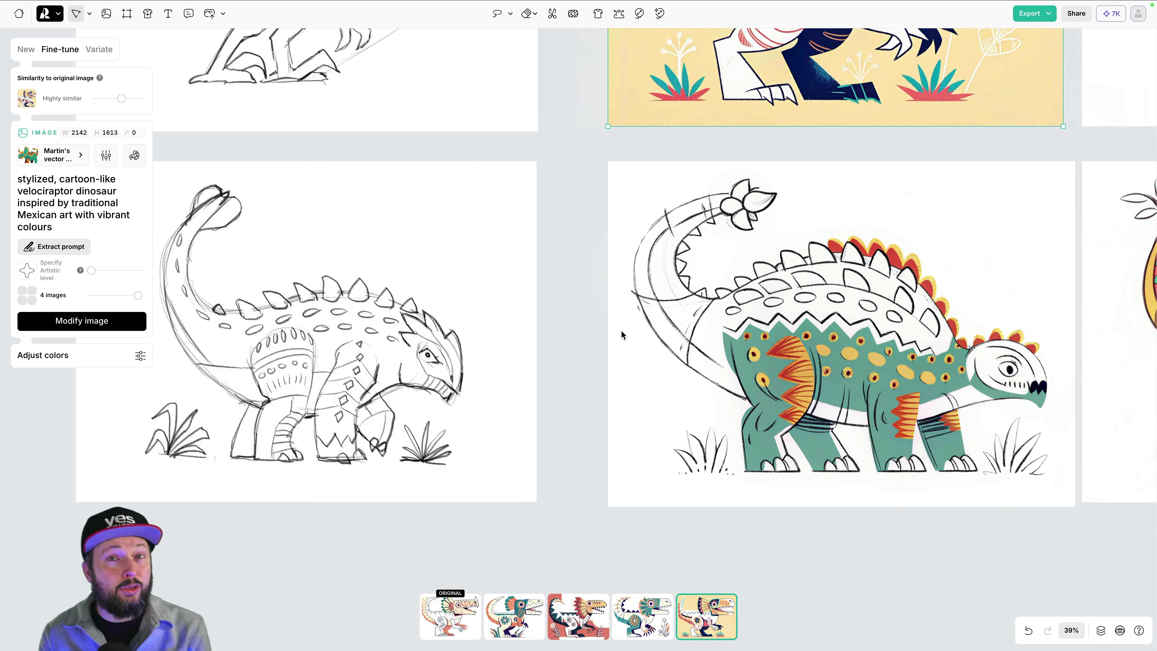
# - Circle the tail and rear half, plus the head, of the green ankylosaur with freehand red strokes
pyautogui.press('Escape')
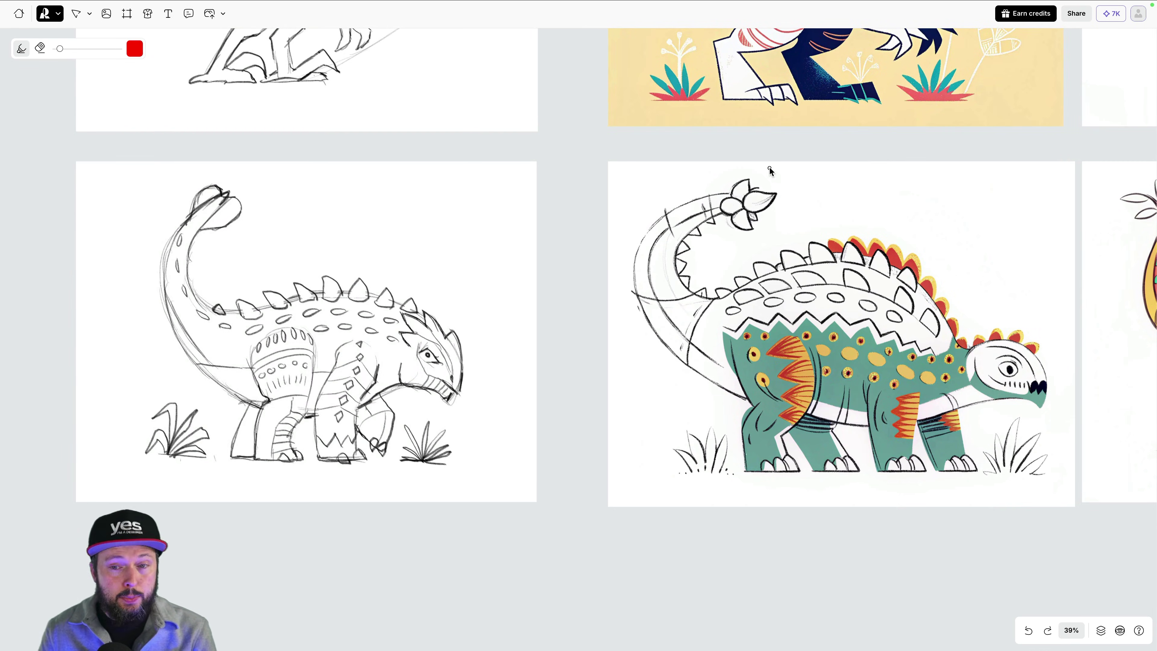
pyautogui.moveTo(771, 168)
pyautogui.mouseDown()
pyautogui.moveTo(650, 177)
pyautogui.moveTo(616, 228)
pyautogui.moveTo(609, 287)
pyautogui.moveTo(621, 352)
pyautogui.moveTo(649, 430)
pyautogui.moveTo(675, 456)
pyautogui.moveTo(708, 470)
pyautogui.moveTo(840, 480)
pyautogui.moveTo(863, 431)
pyautogui.moveTo(861, 302)
pyautogui.moveTo(842, 231)
pyautogui.moveTo(769, 167)
pyautogui.mouseUp()
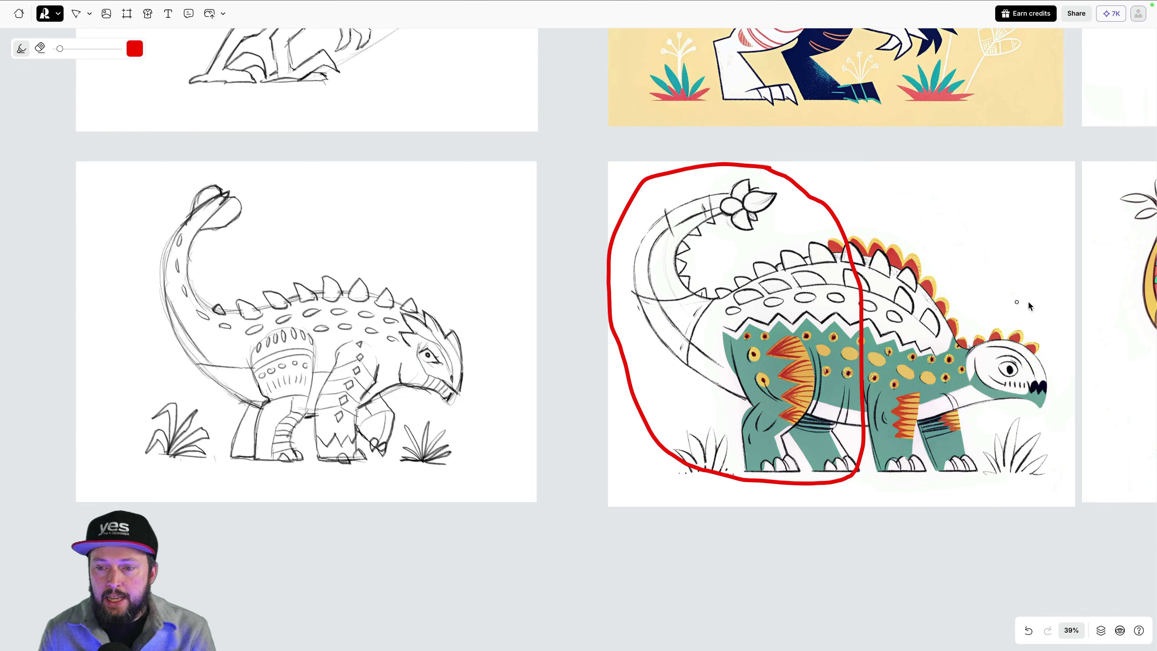
pyautogui.moveTo(1000, 304)
pyautogui.mouseDown()
pyautogui.moveTo(920, 387)
pyautogui.moveTo(1034, 437)
pyautogui.moveTo(1036, 335)
pyautogui.mouseUp()
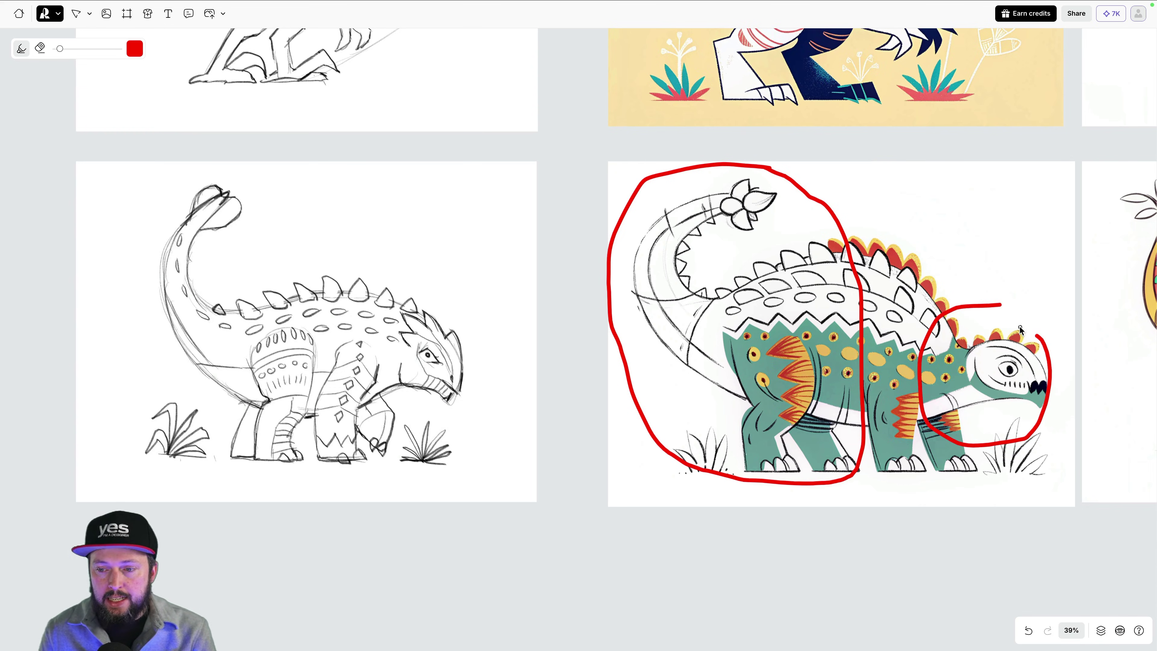
# - Undo both red circles on the green ankylosaur and return to selection mode
pyautogui.hotkey('ctrl', 'z')
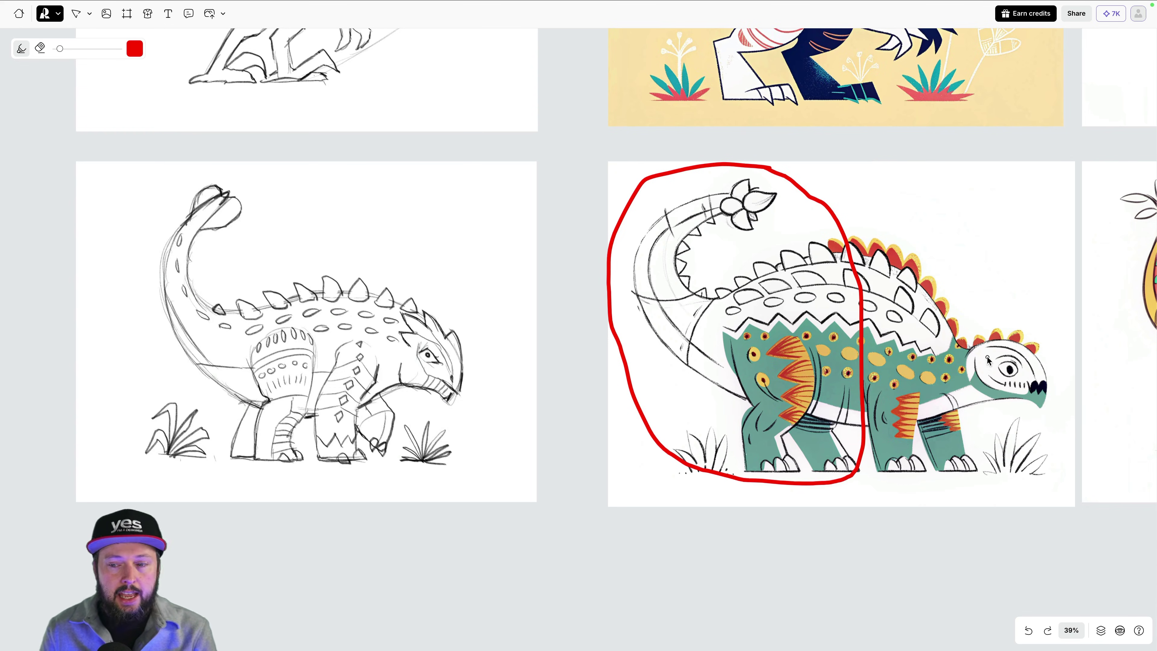
pyautogui.hotkey('ctrl', 'z')
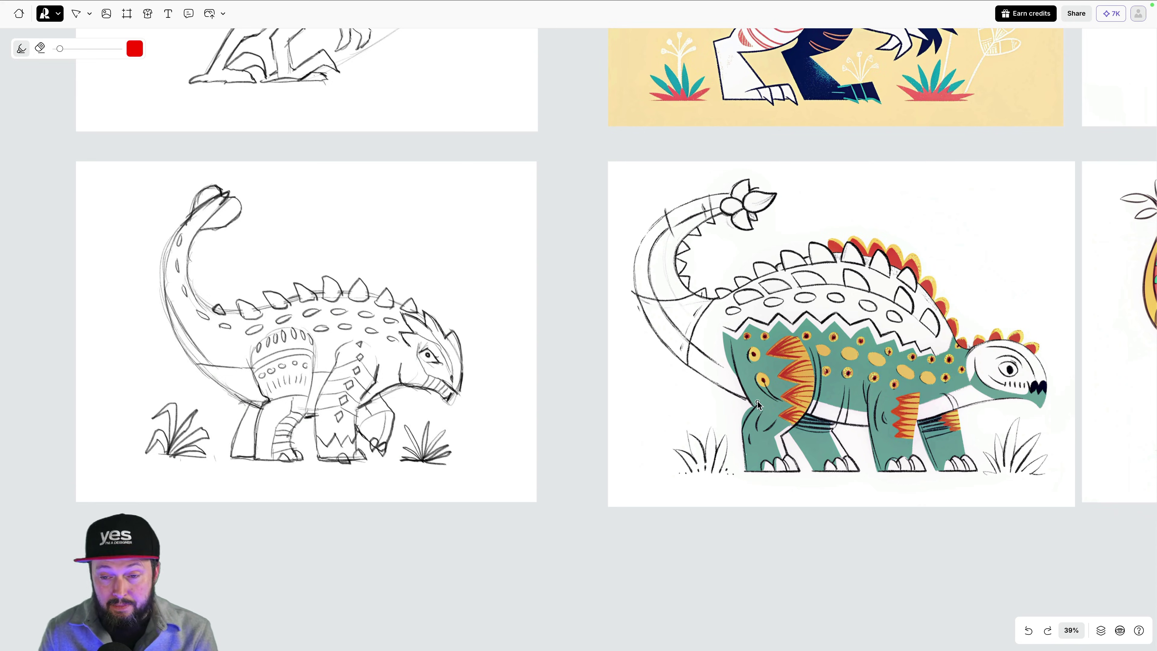
pyautogui.press('Escape')
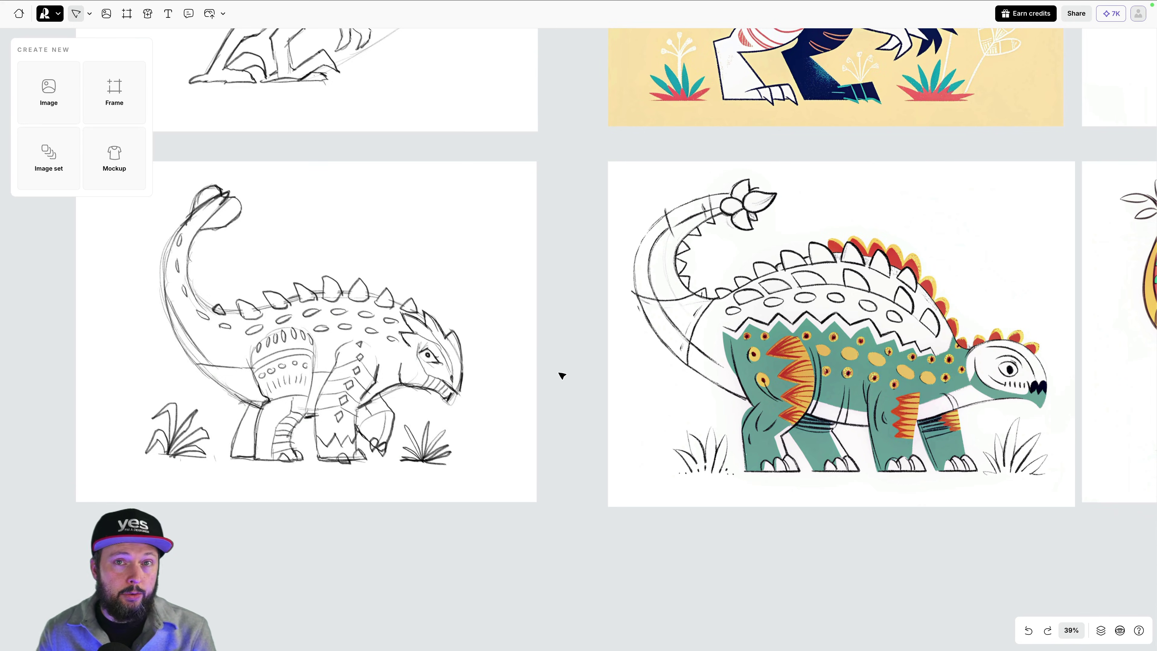
# - Review the original viking mascot and its background-removed version, and look at the erase-area tool for the latter
pyautogui.hscroll(5, 561, 379)
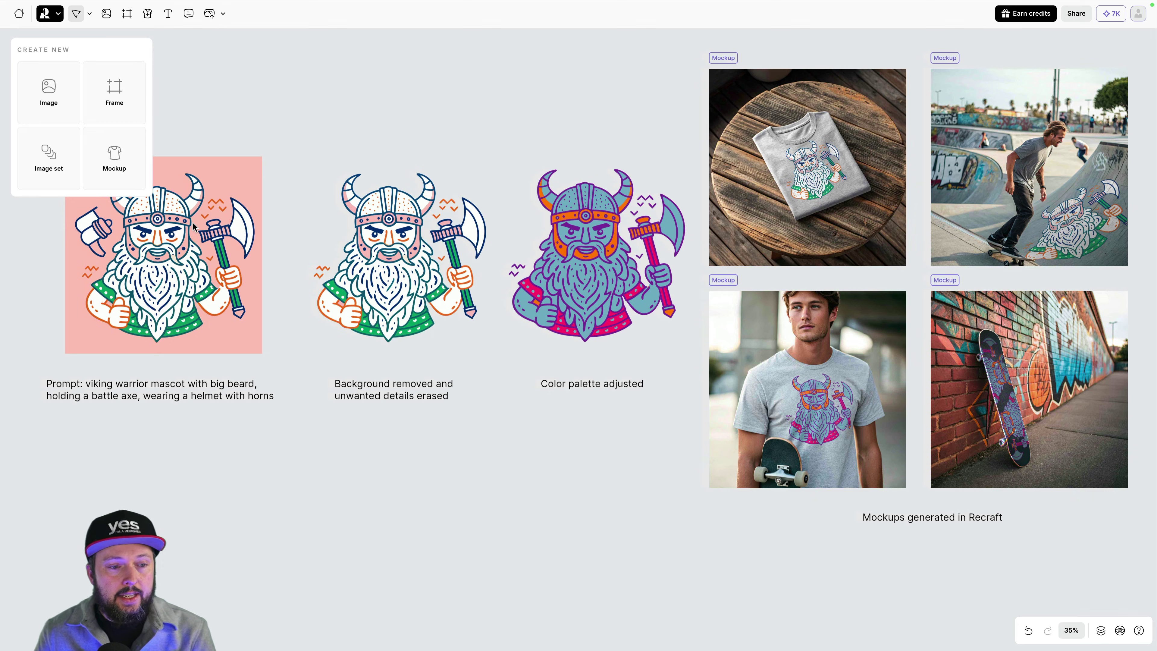
pyautogui.click(214, 216)
pyautogui.hscroll(-5, 217, 147)
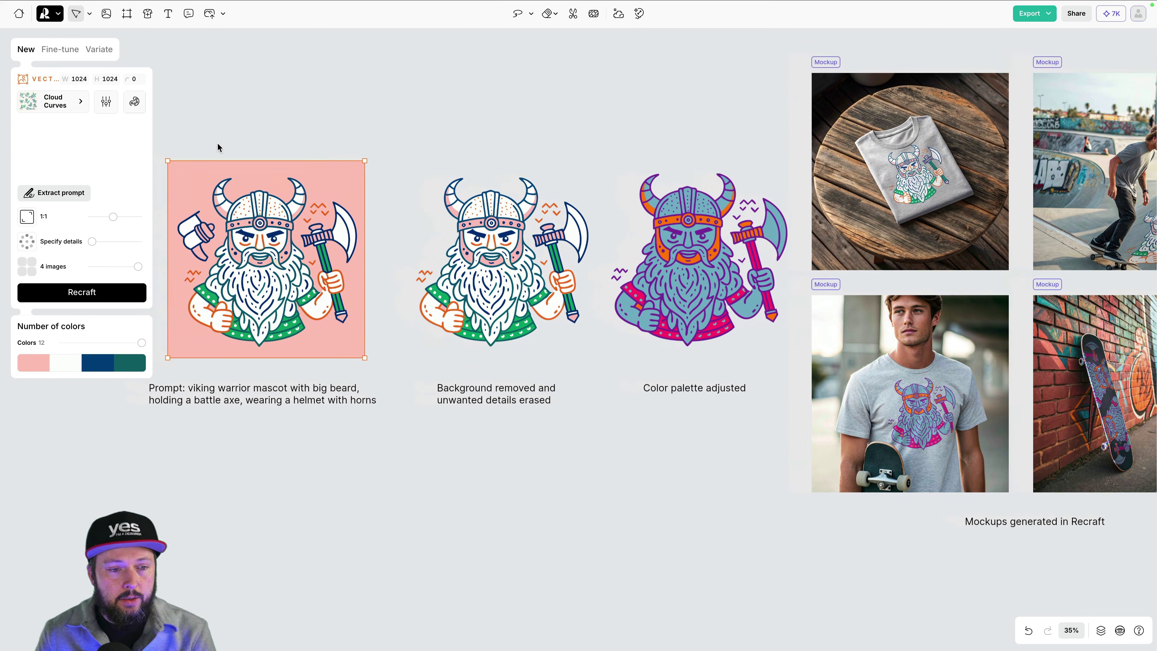
pyautogui.click(514, 267)
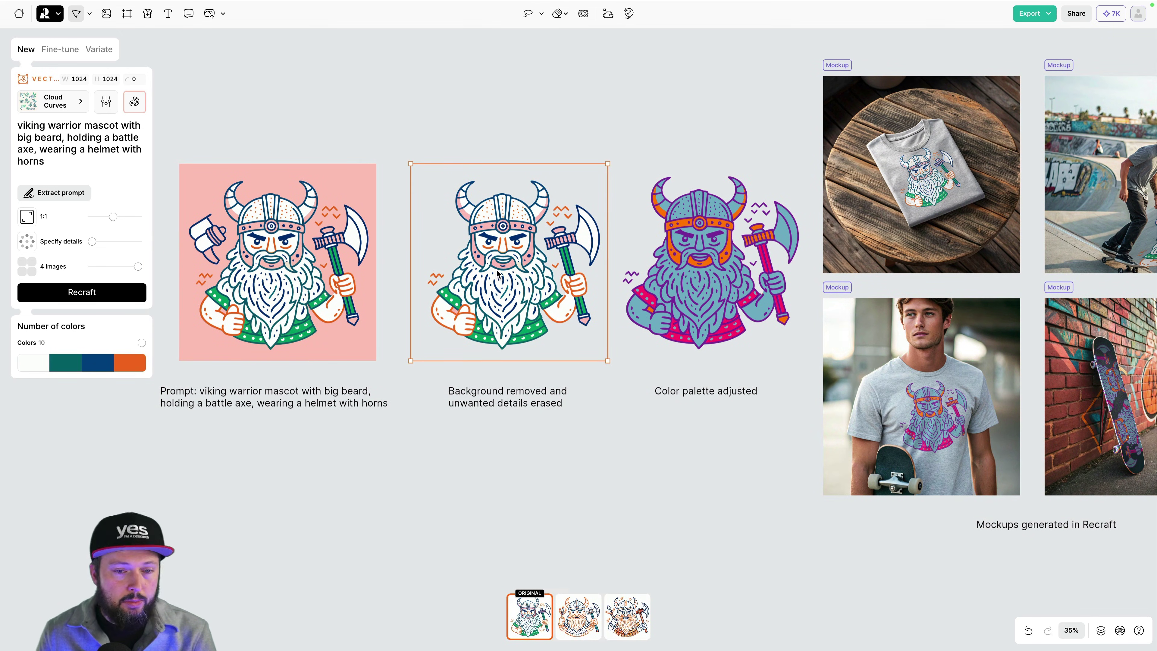
pyautogui.click(554, 15)
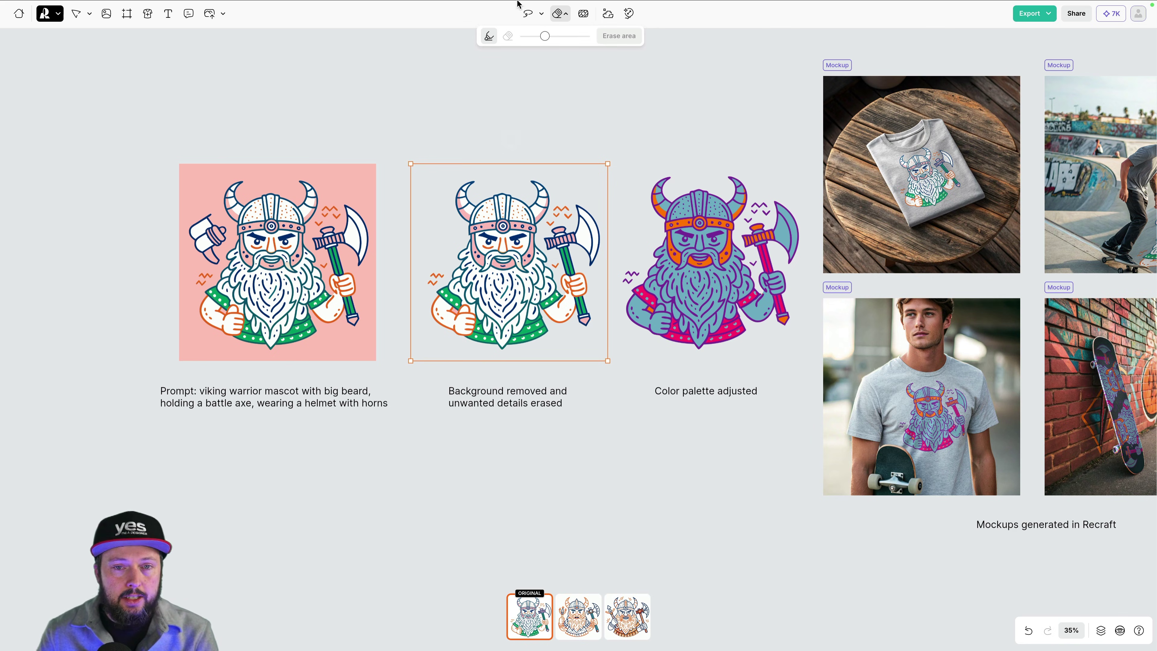
pyautogui.press('Escape')
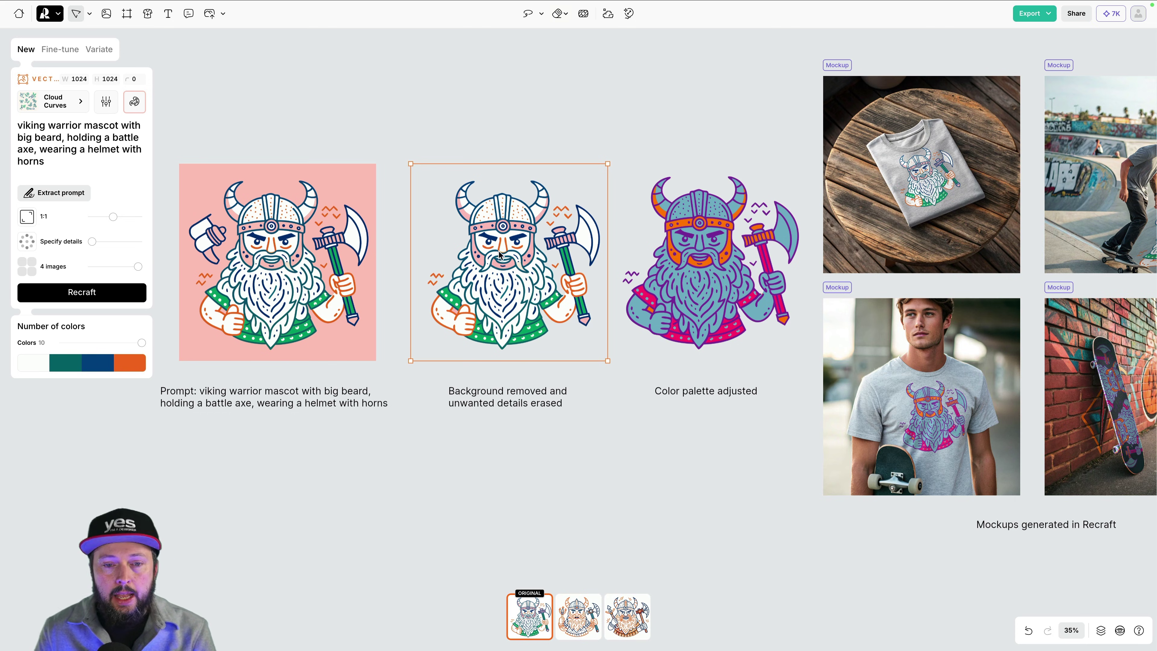
# - Change the orange swatch in the palette-adjusted viking's vector colors to turquoise 00FFC8 and deselect the image
pyautogui.click(682, 251)
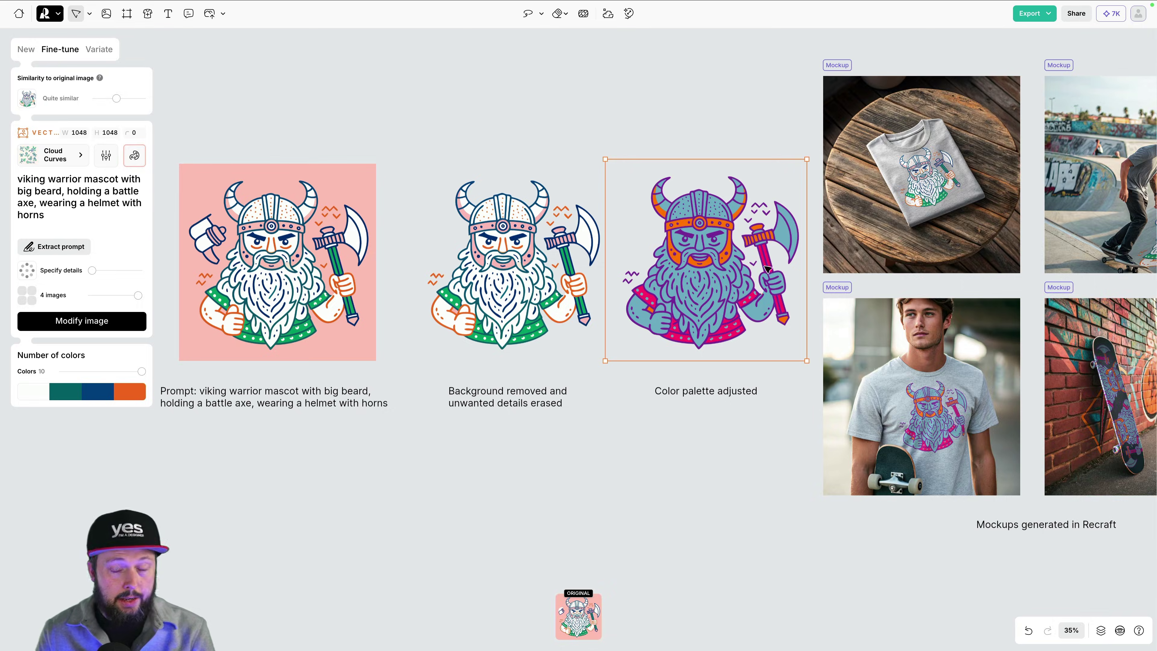
pyautogui.scroll(3, 767, 261)
pyautogui.scroll(2, 767, 262)
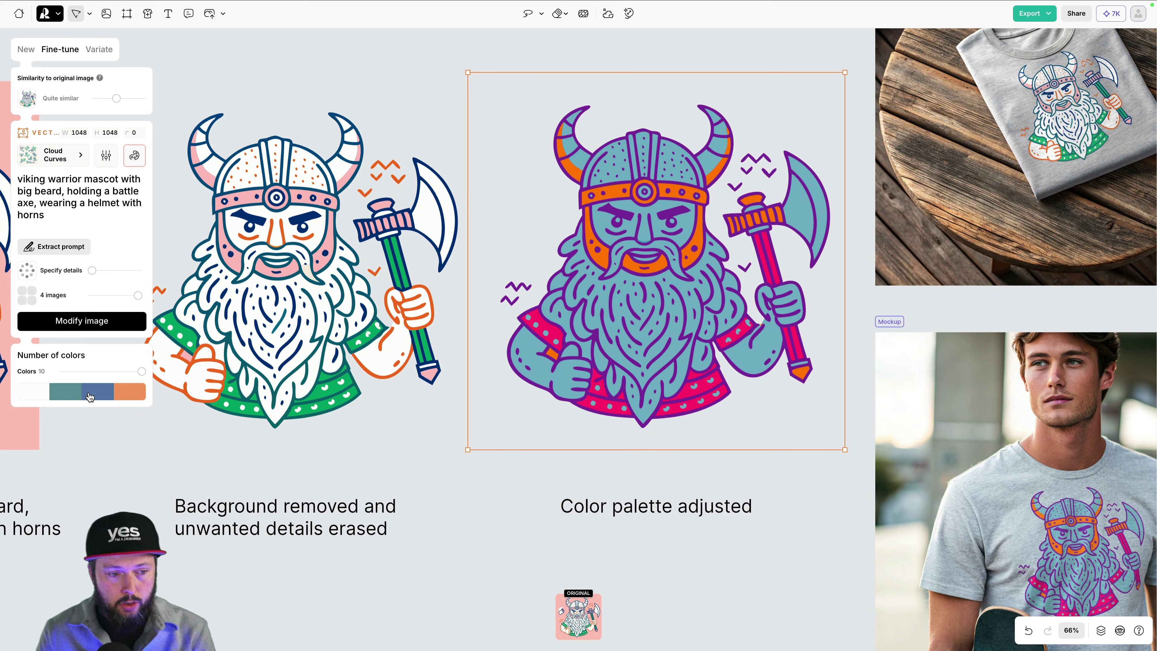
pyautogui.click(100, 395)
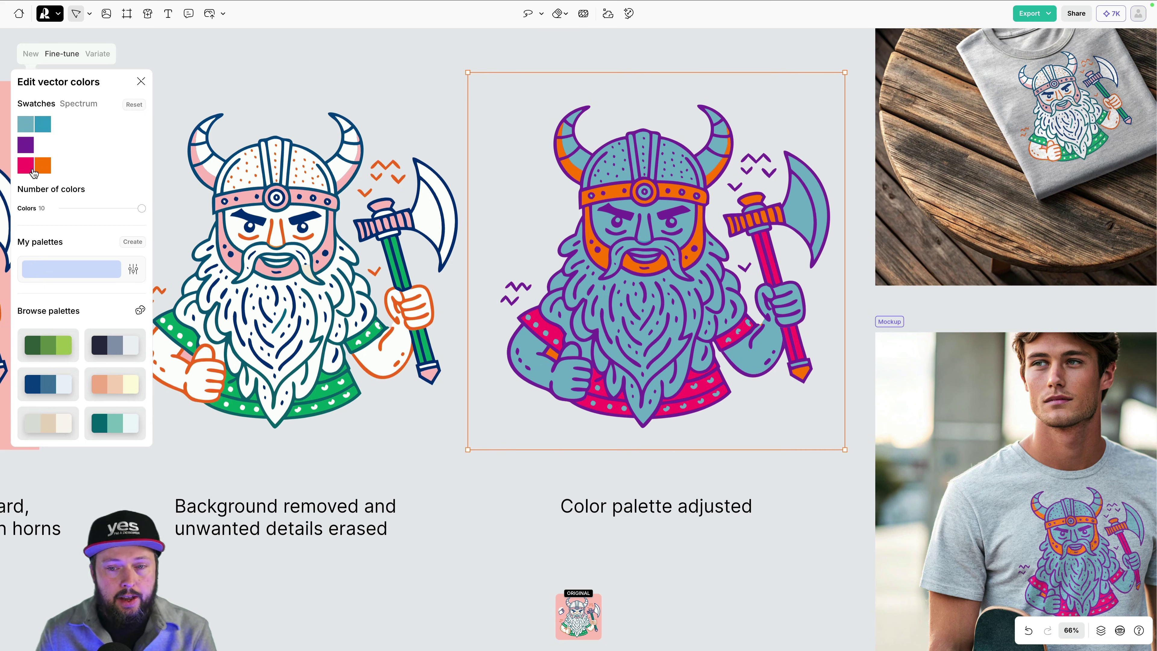
pyautogui.click(42, 170)
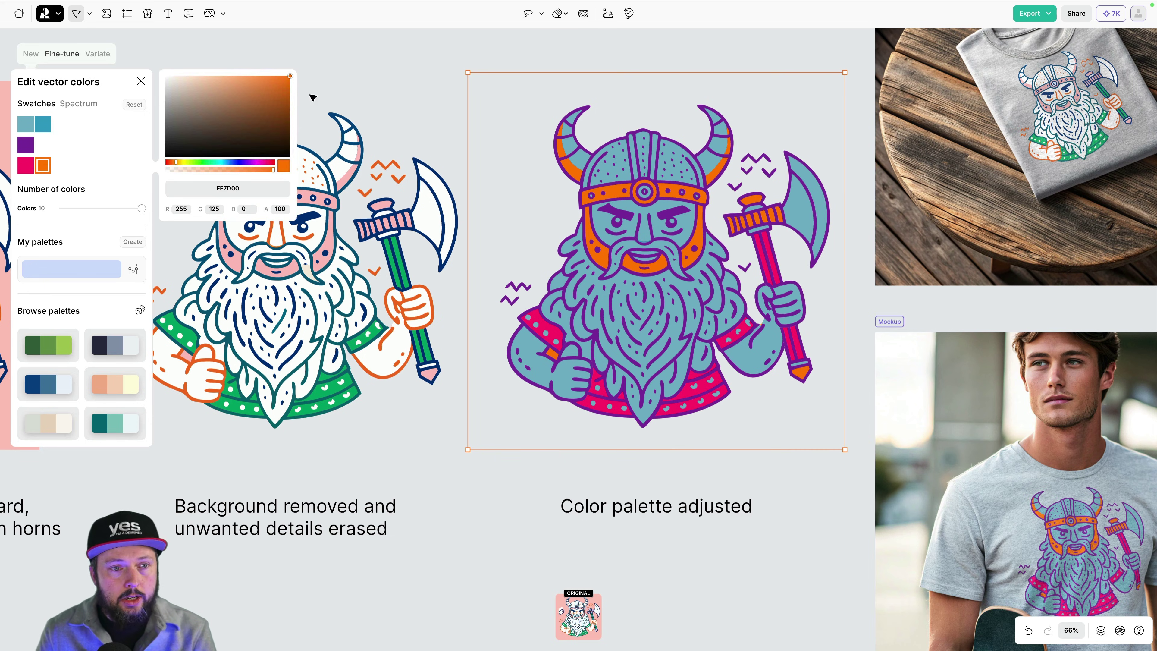
pyautogui.click(221, 162)
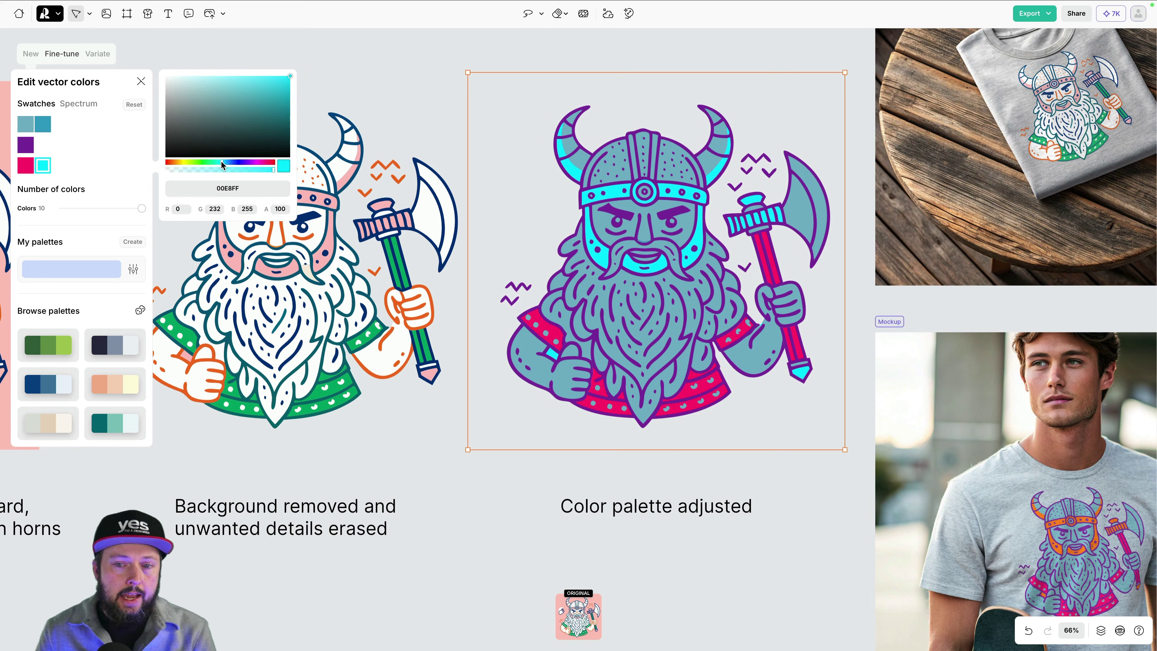
pyautogui.moveTo(221, 160); pyautogui.dragTo(216, 160)
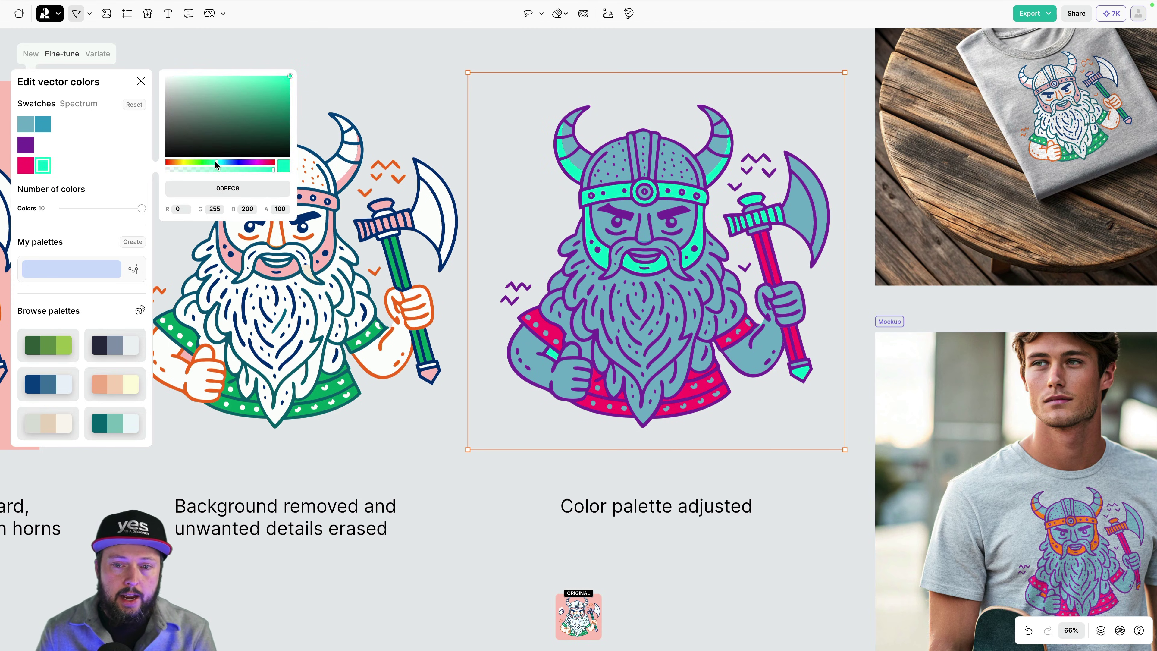
pyautogui.click(392, 56)
# - Examine the grey t-shirt mockup on the rustic table with its prompt, along with the skatepark, worn t-shirt and skateboard mockups
pyautogui.hscroll(10, 627, 130)
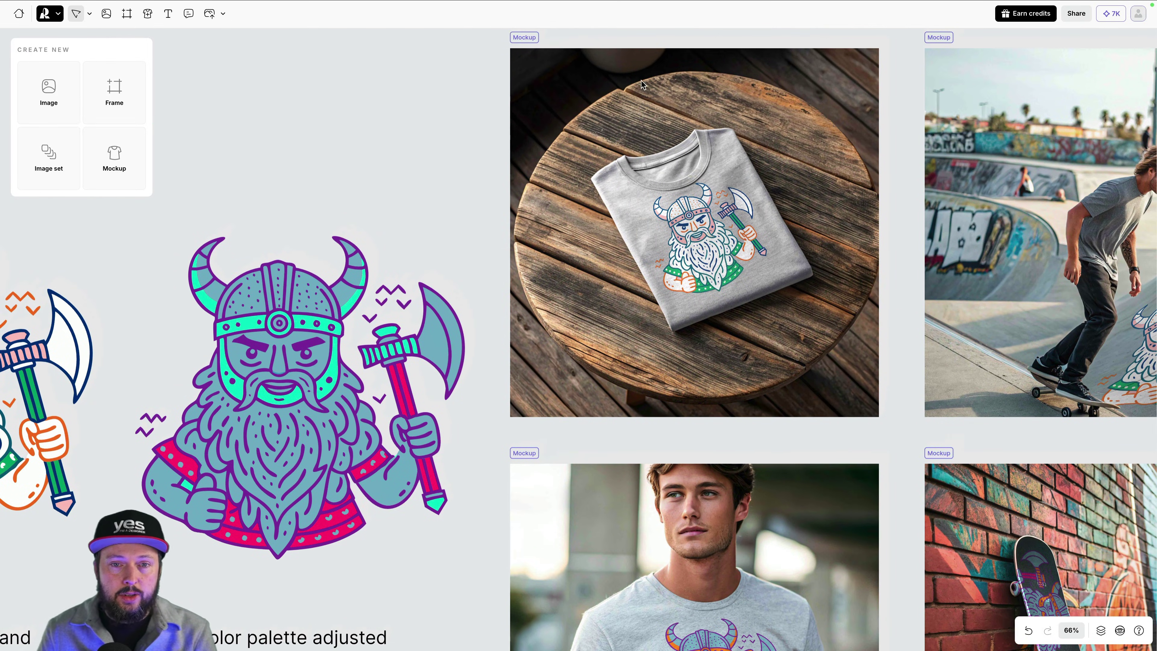
pyautogui.click(609, 70)
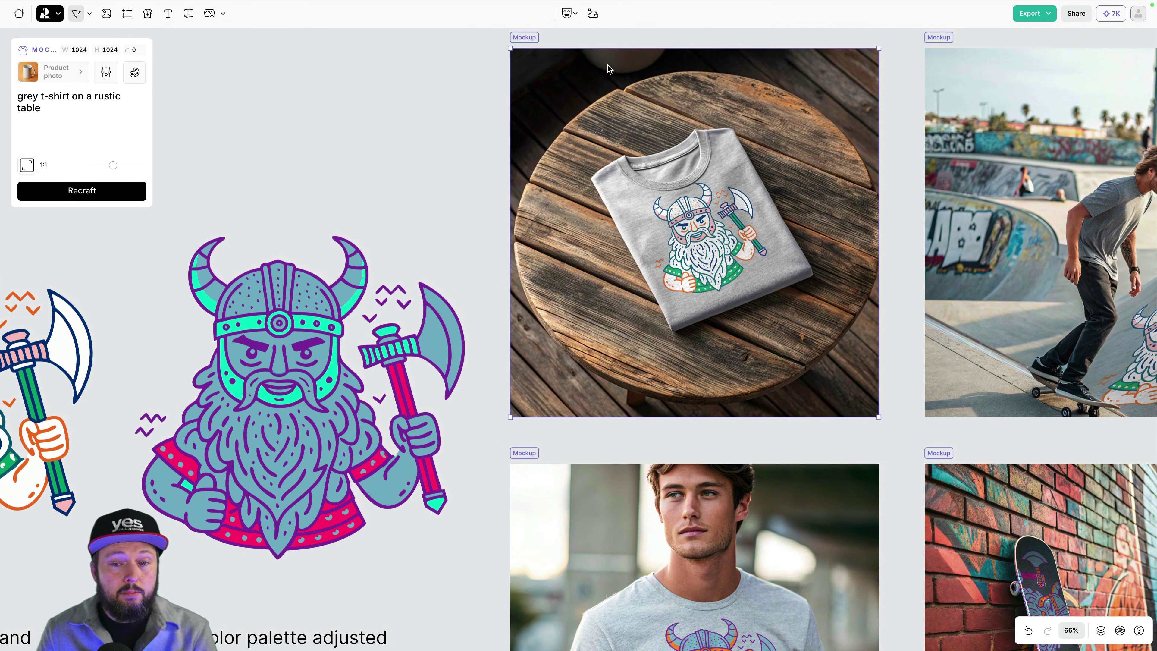
pyautogui.hscroll(10, 608, 68)
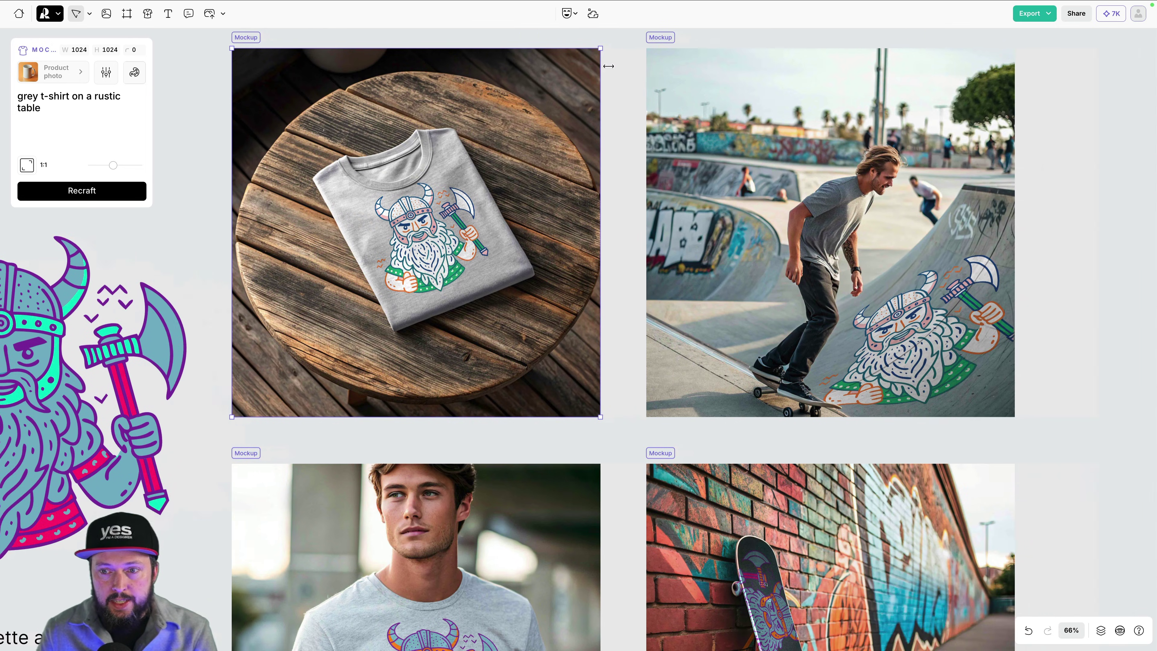
pyautogui.scroll(-10, 546, 111)
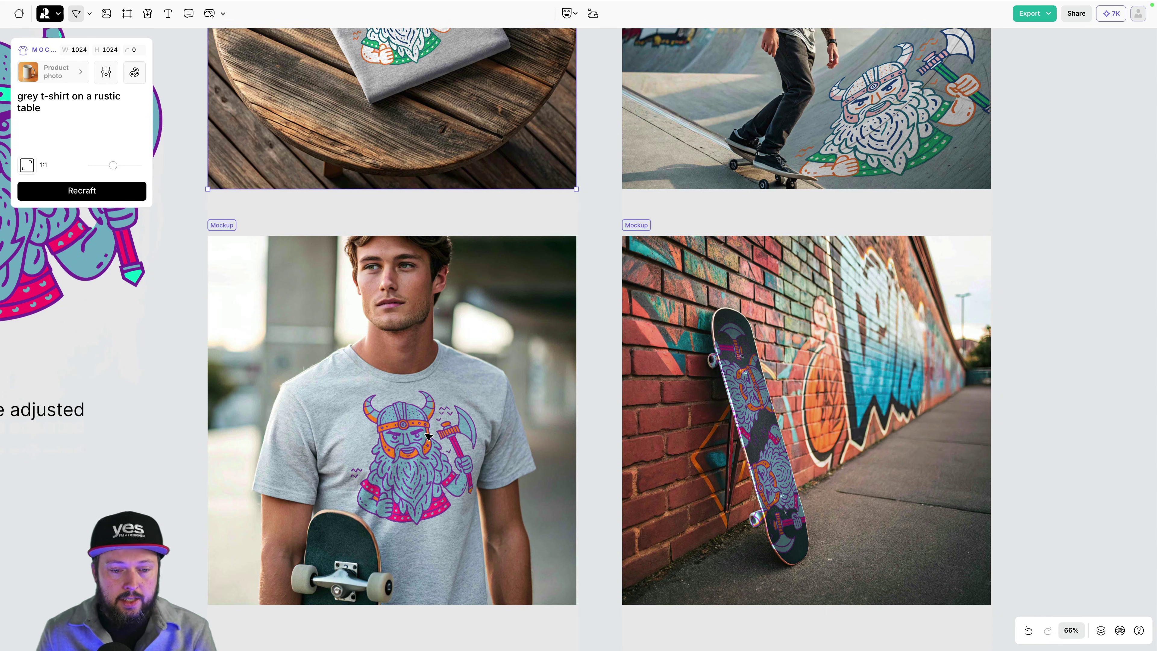
# - Pull the old orange and green viking off the grey t-shirt on the rustic table and delete it
pyautogui.moveTo(428, 436)
pyautogui.mouseDown()
pyautogui.moveTo(394, 454)
pyautogui.moveTo(414, 456)
pyautogui.moveTo(499, 408)
pyautogui.moveTo(448, 443)
pyautogui.moveTo(444, 497)
pyautogui.moveTo(410, 487)
pyautogui.moveTo(387, 447)
pyautogui.moveTo(410, 416)
pyautogui.moveTo(485, 417)
pyautogui.moveTo(490, 430)
pyautogui.moveTo(469, 449)
pyautogui.moveTo(429, 433)
pyautogui.mouseUp()
pyautogui.scroll(4, 474, 182)
pyautogui.hscroll(-3, 473, 182)
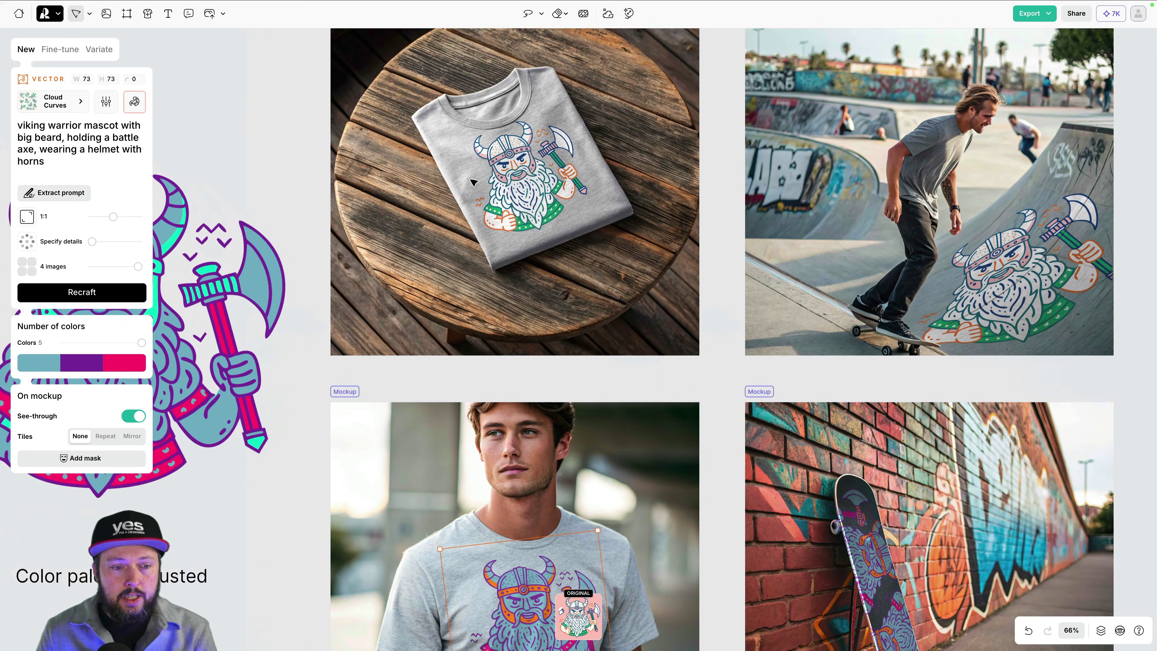
pyautogui.hscroll(-5, 474, 182)
pyautogui.scroll(1, 474, 182)
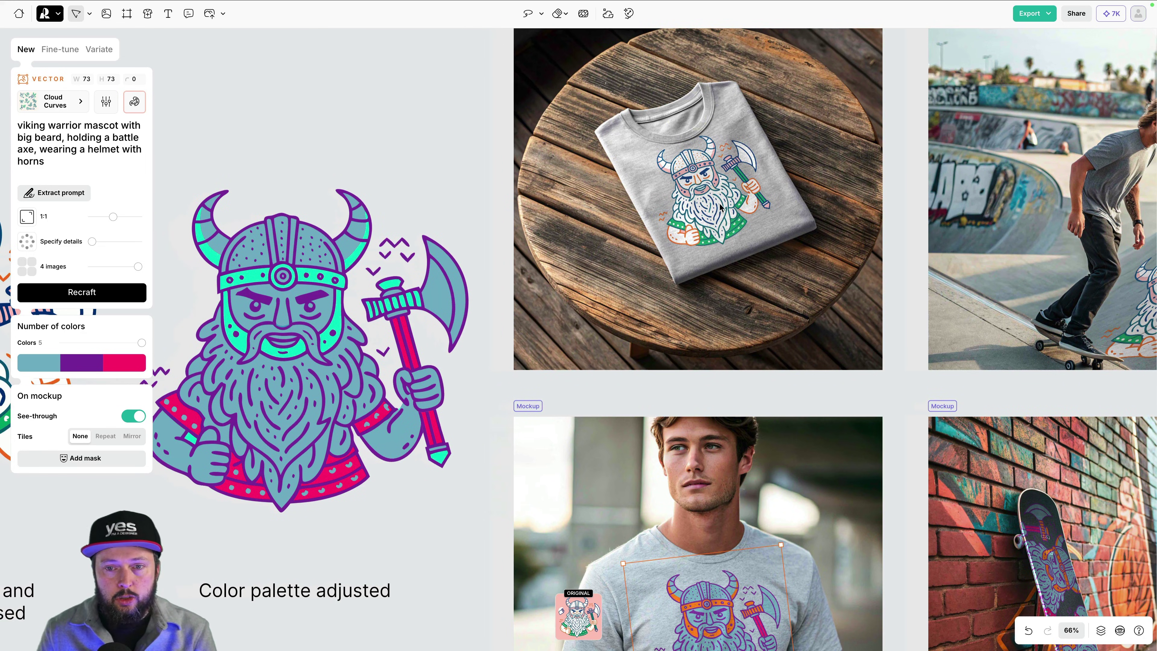
pyautogui.moveTo(709, 200); pyautogui.dragTo(441, 163)
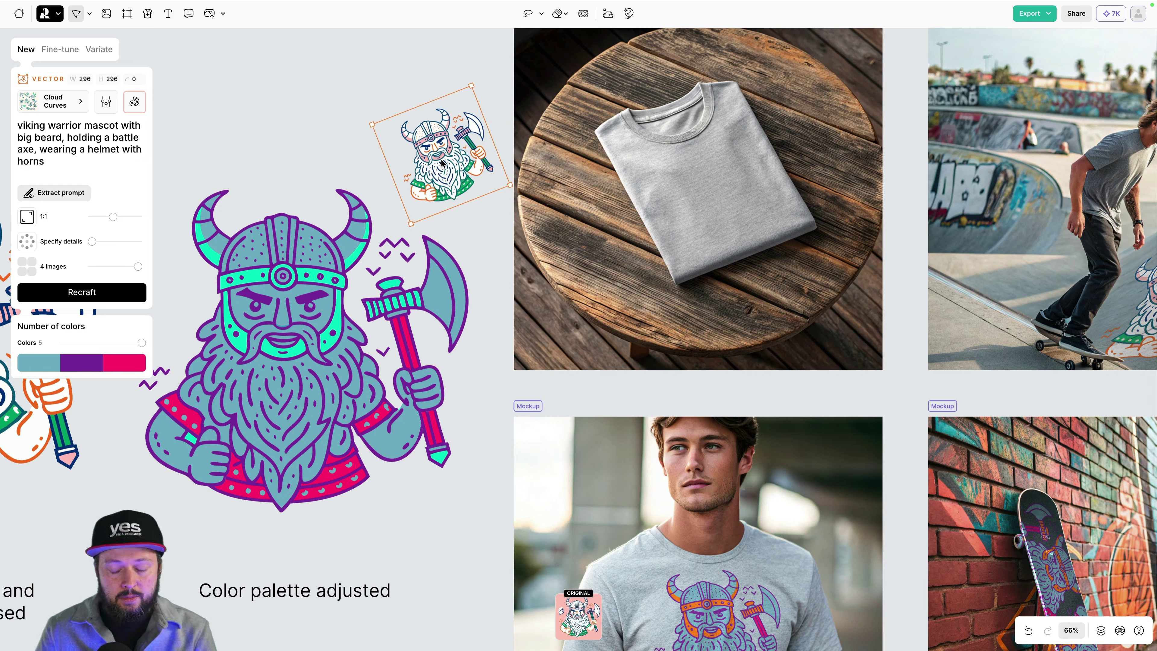
pyautogui.press('Delete')
# - Place the turquoise palette-adjusted viking on the folded grey t-shirt mockup, scaled down to about 274 by 274, and deselect it
pyautogui.click(283, 303)
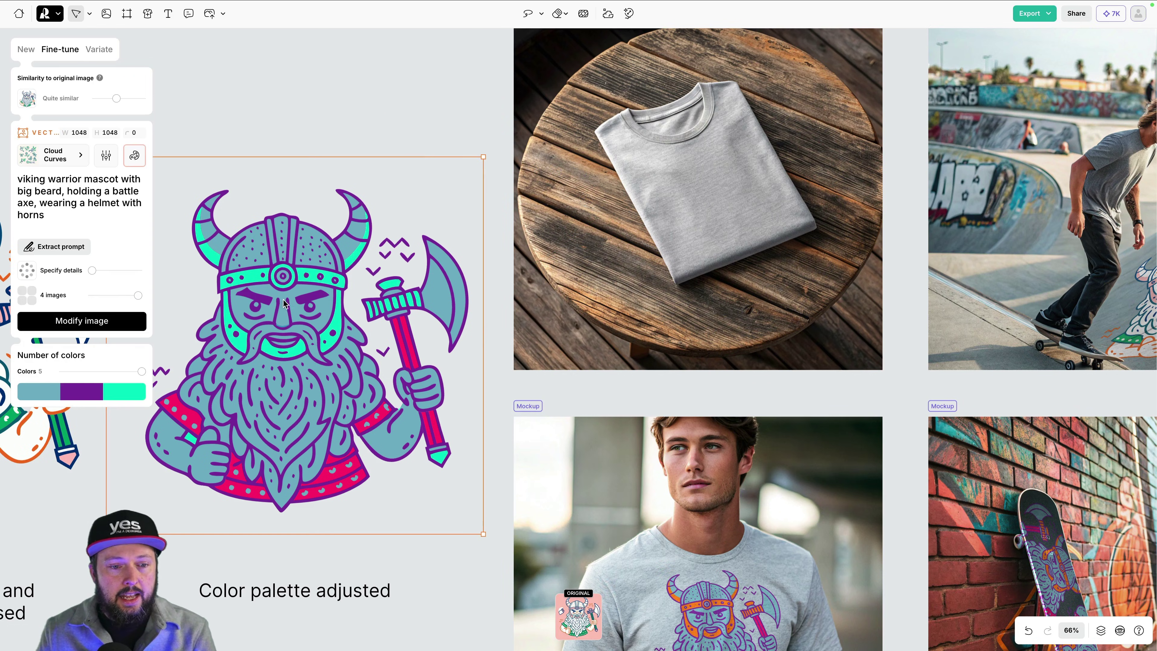
pyautogui.moveTo(283, 303); pyautogui.dragTo(700, 202)
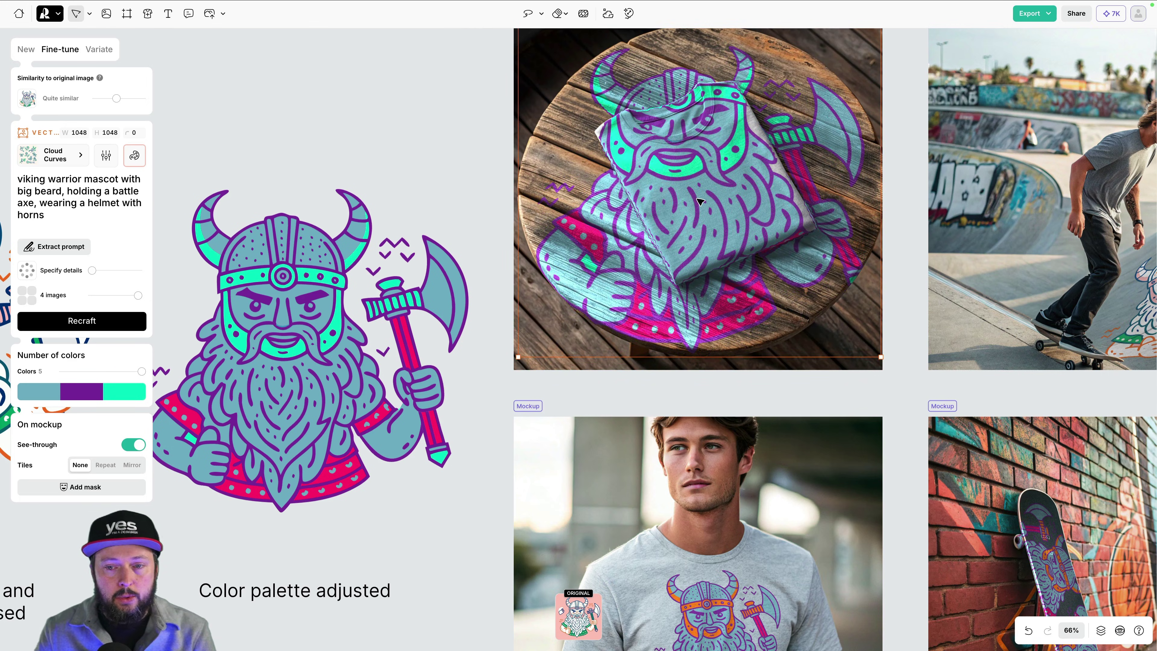
pyautogui.moveTo(880, 356); pyautogui.dragTo(777, 257)
pyautogui.moveTo(799, 106); pyautogui.dragTo(767, 133)
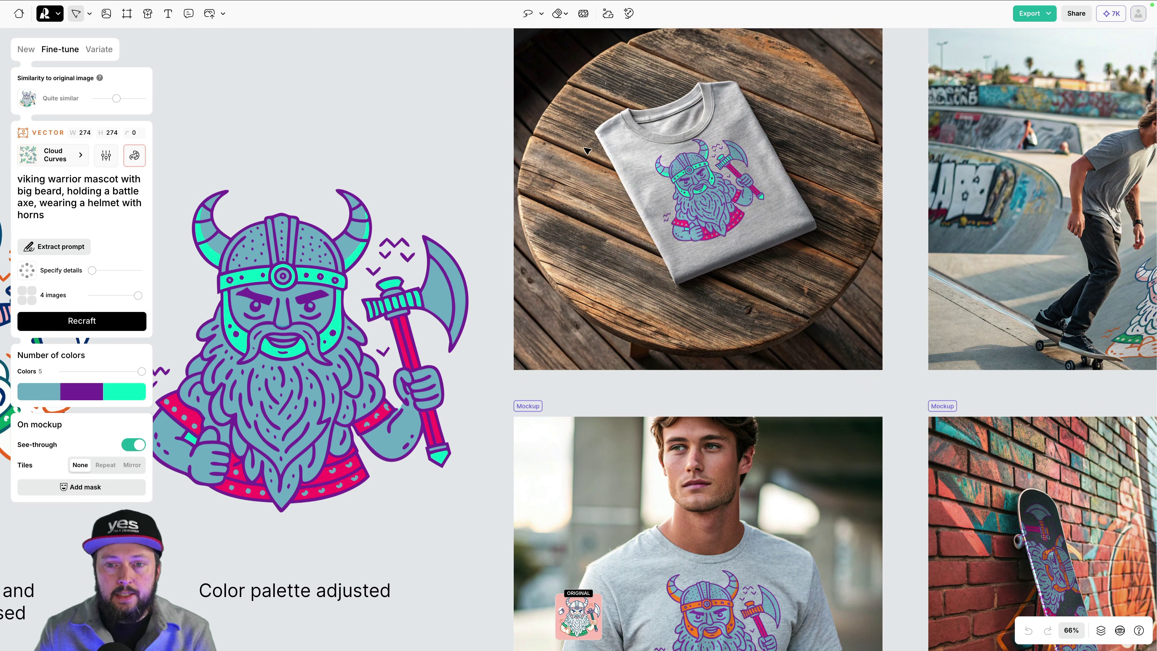
pyautogui.moveTo(701, 192); pyautogui.dragTo(712, 193)
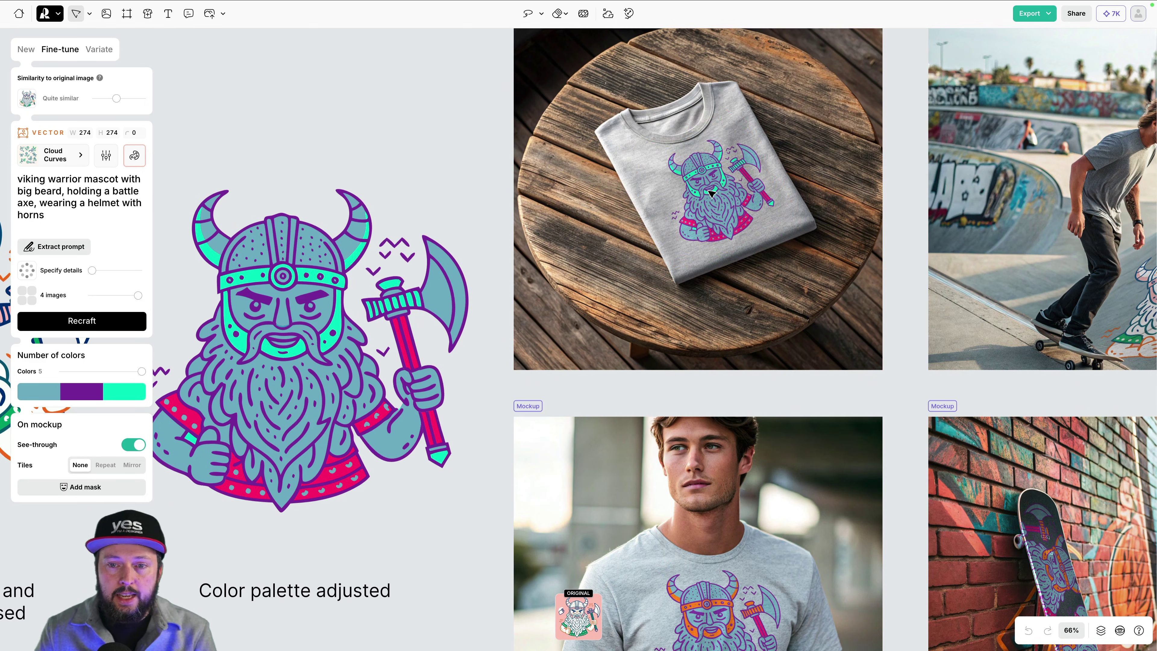
pyautogui.click(348, 99)
# - Look at the updated rustic table t-shirt mockup together with its generation prompt
pyautogui.hscroll(4, 424, 138)
pyautogui.scroll(3, 424, 138)
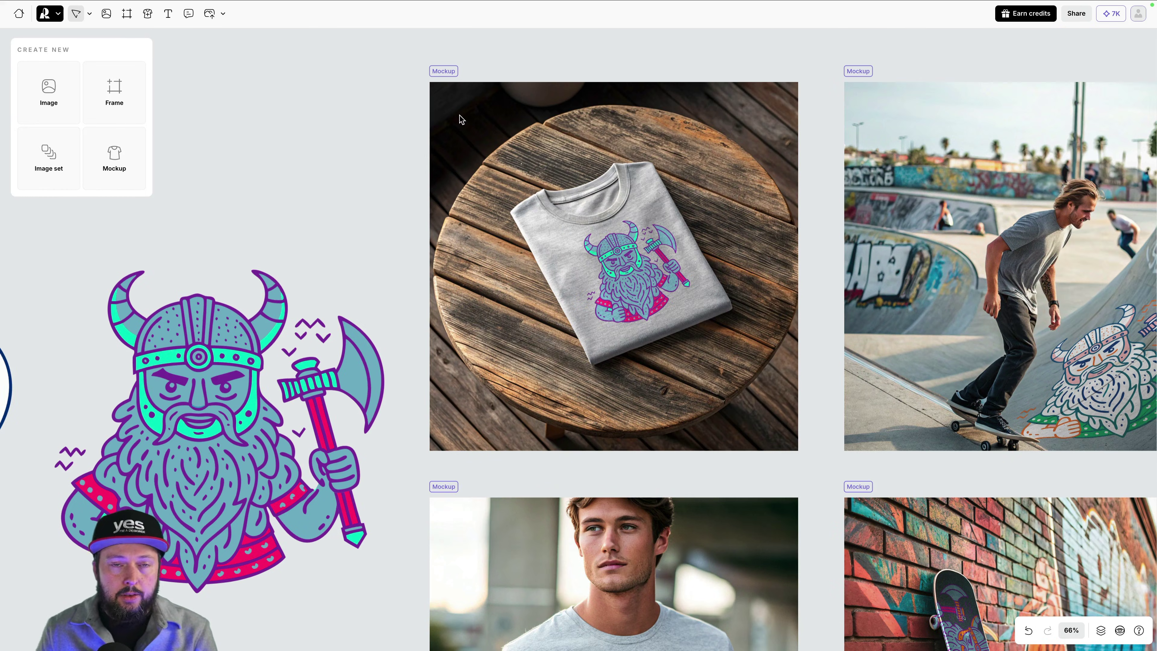
pyautogui.click(534, 112)
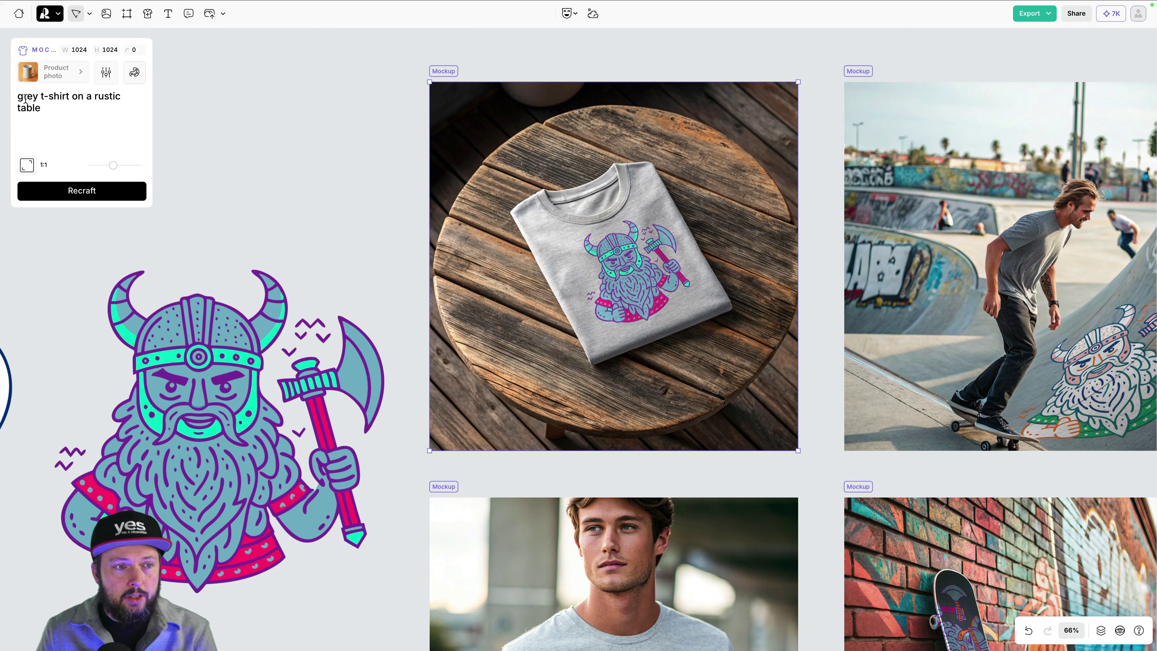
pyautogui.tripleClick(51, 117)
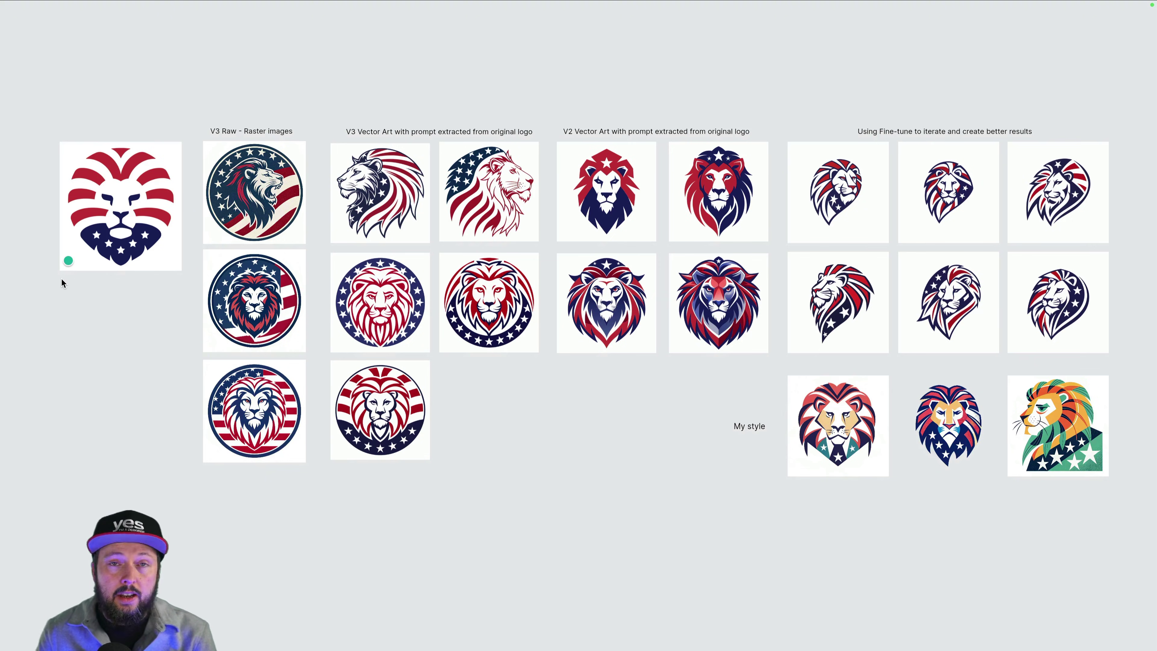
# - Inspect the original lion logo and read the credit comment attached to it, then close the comment
pyautogui.click(147, 173)
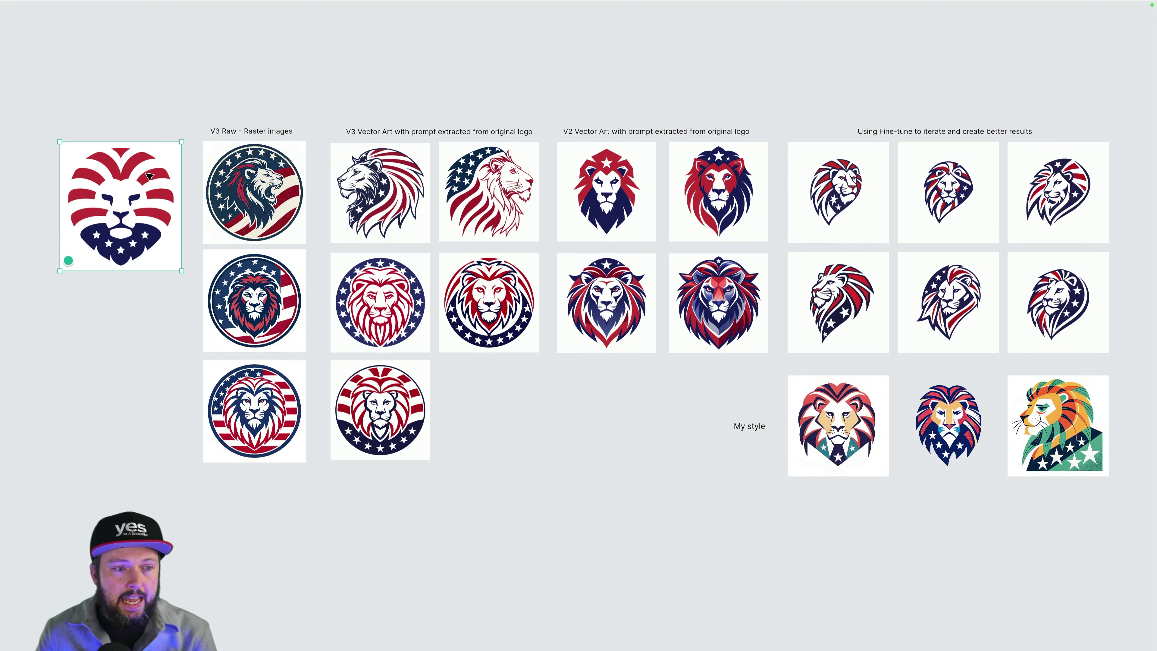
pyautogui.click(68, 262)
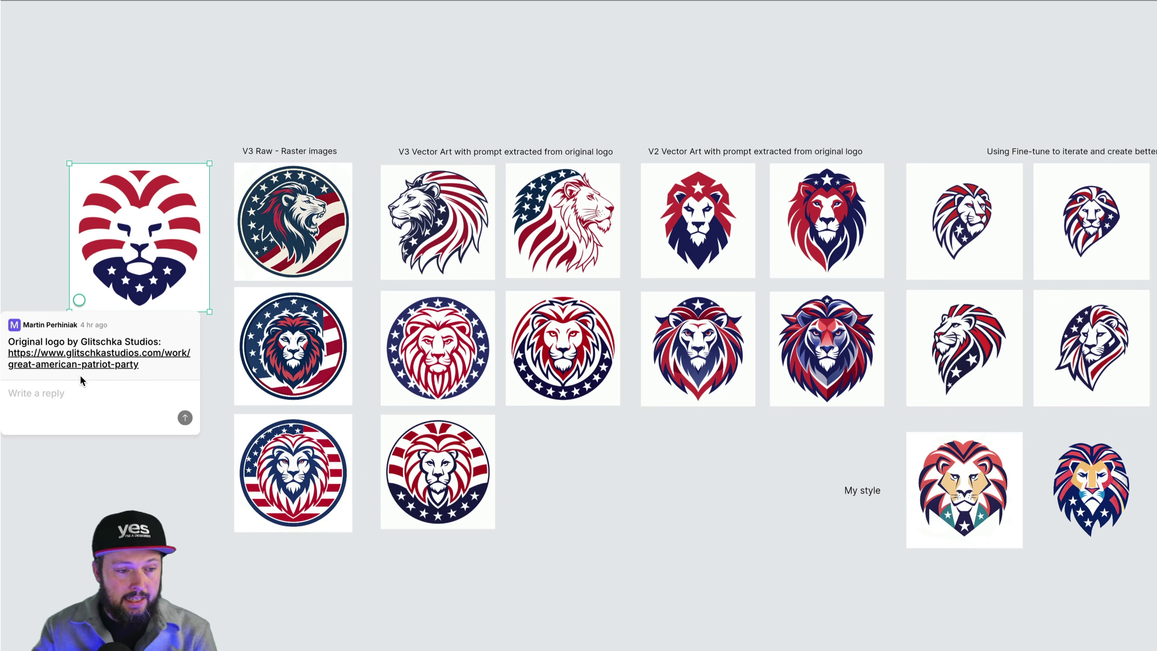
pyautogui.hotkey('shift', '1')
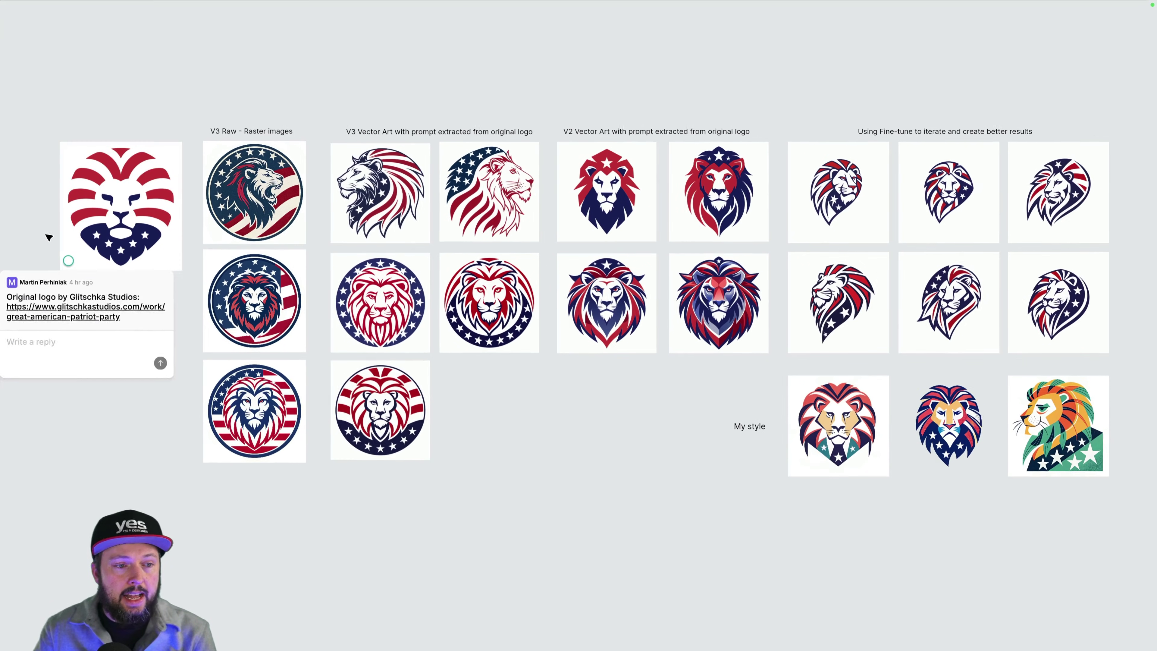
pyautogui.click(48, 231)
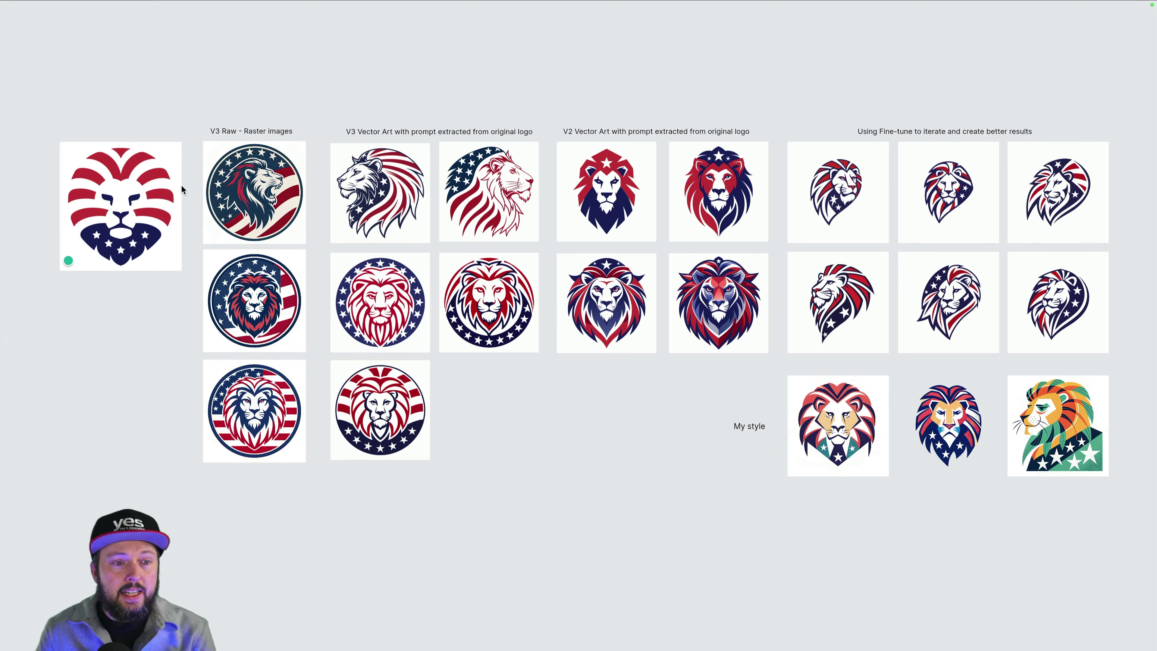
# - Check the prompt and style settings of the first V3 Raw circular lion badge with the interface shown, then hide it again
pyautogui.click(244, 179)
pyautogui.hotkey('ctrl', '\\')
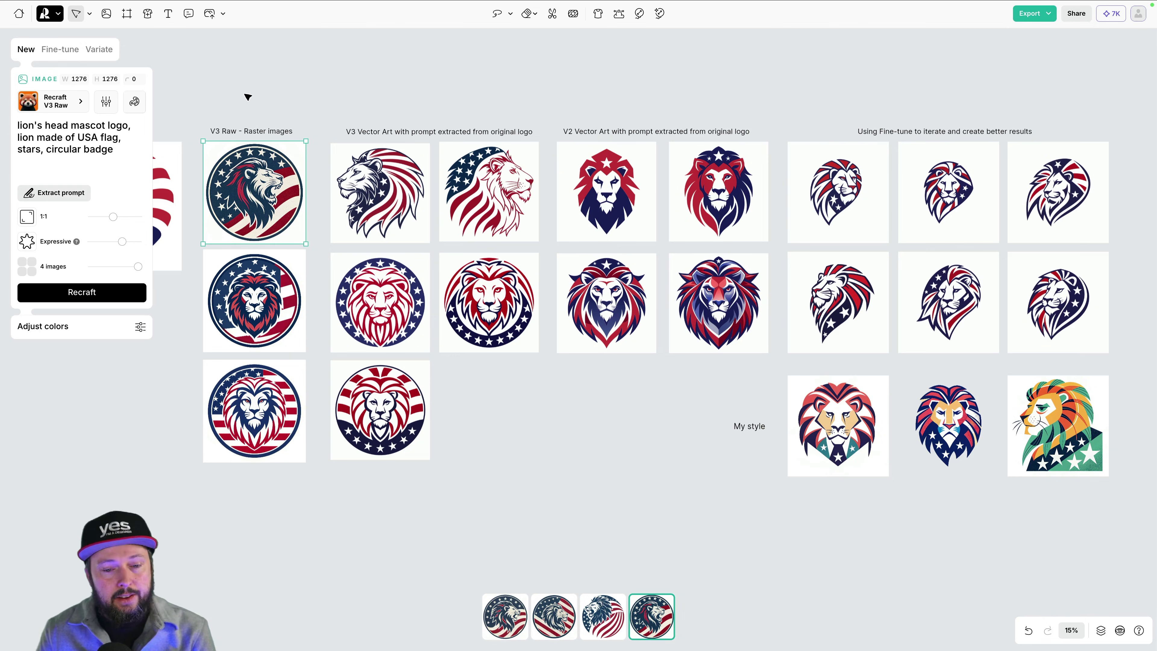
pyautogui.hotkey('ctrl', '\\')
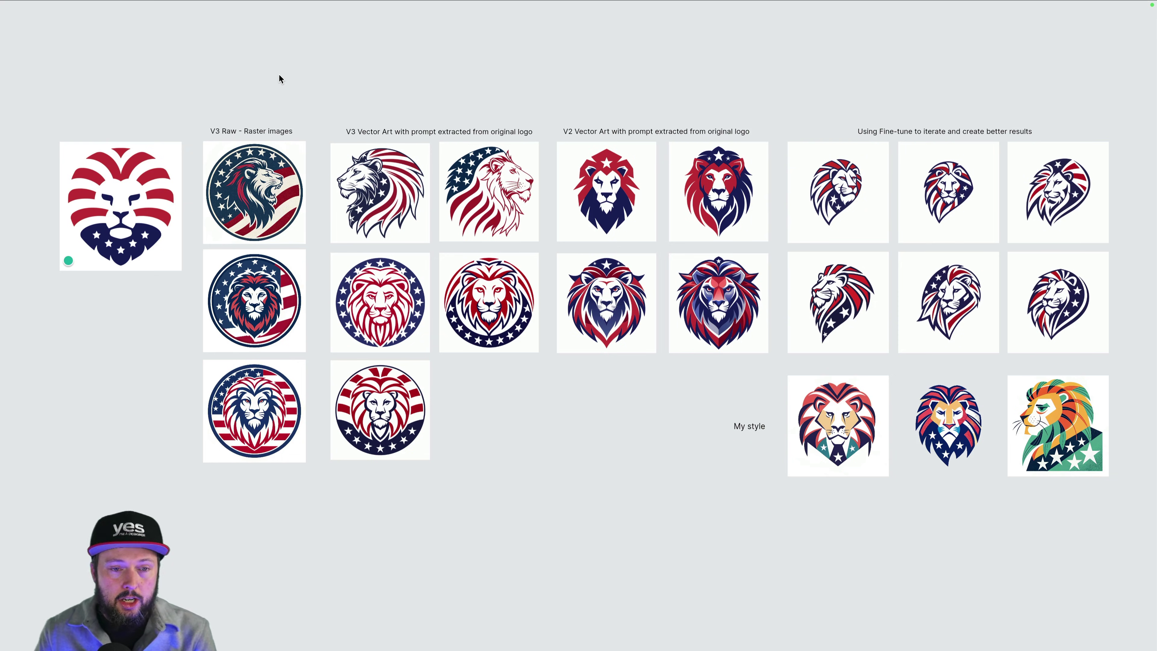
# - Compare the generated lion logos with the original, looking closely at the Fine-tune iterations and the My style variants
pyautogui.moveTo(278, 77); pyautogui.dragTo(1107, 542)
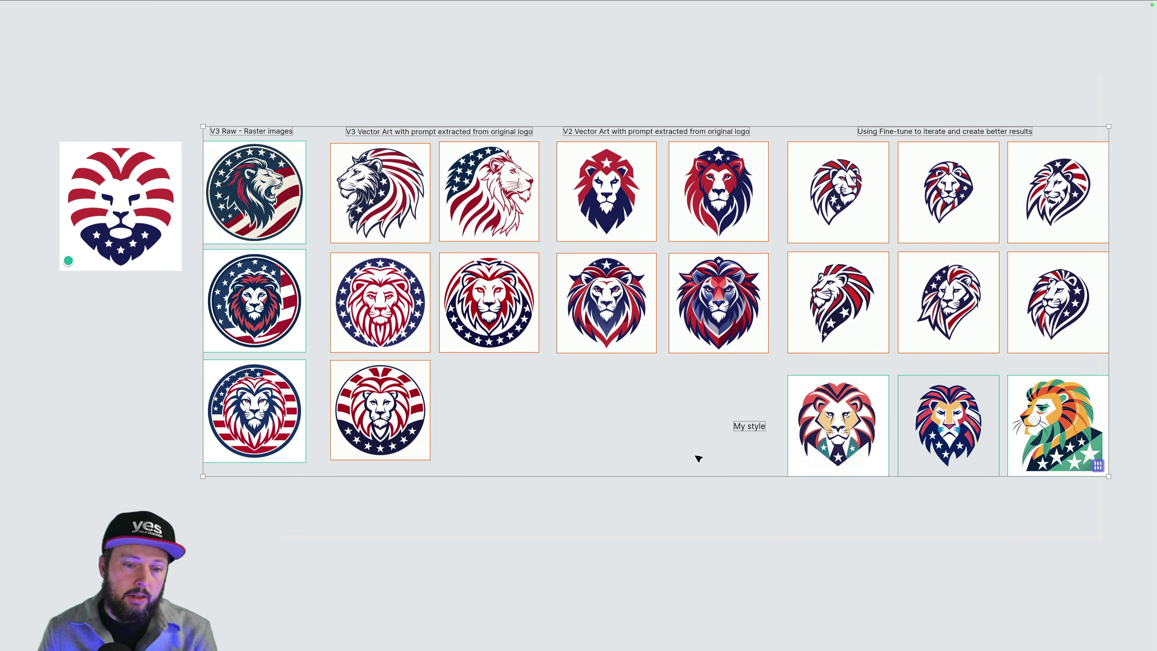
pyautogui.click(666, 514)
pyautogui.scroll(10, 1134, 222)
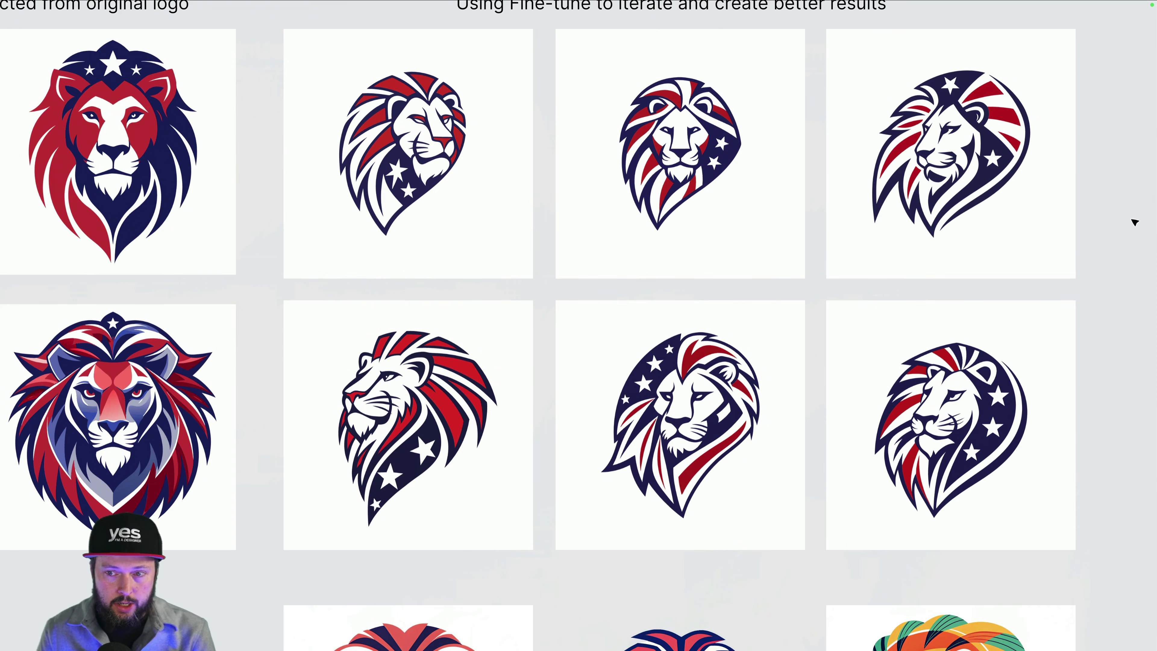
pyautogui.click(403, 108)
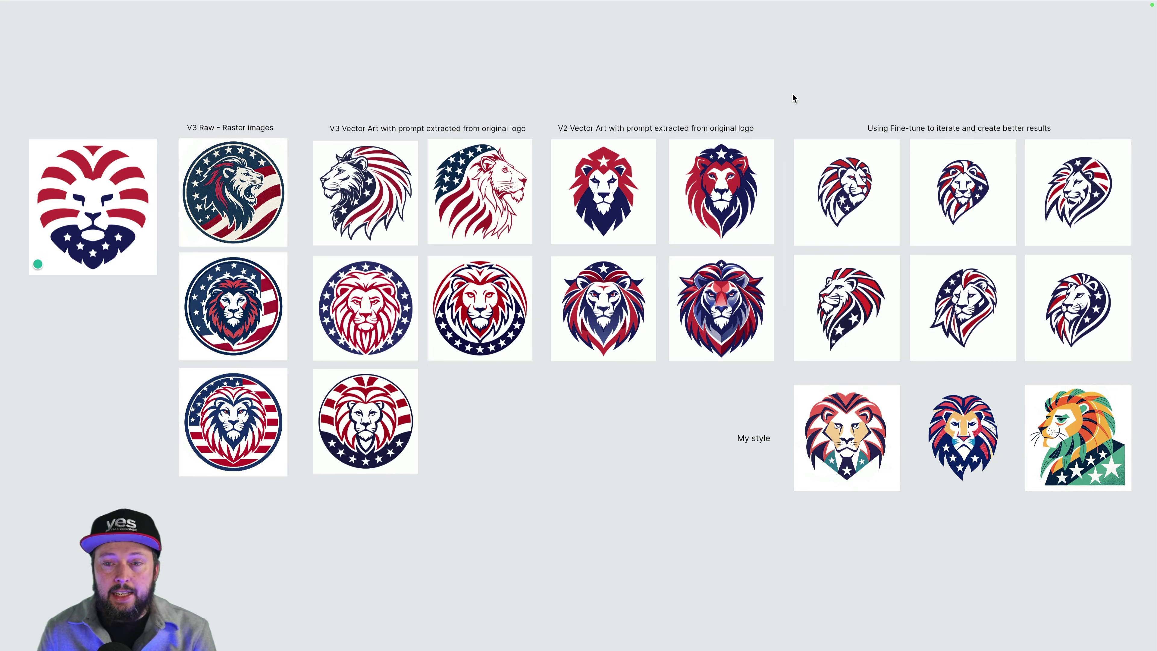
pyautogui.moveTo(793, 94); pyautogui.dragTo(1090, 494)
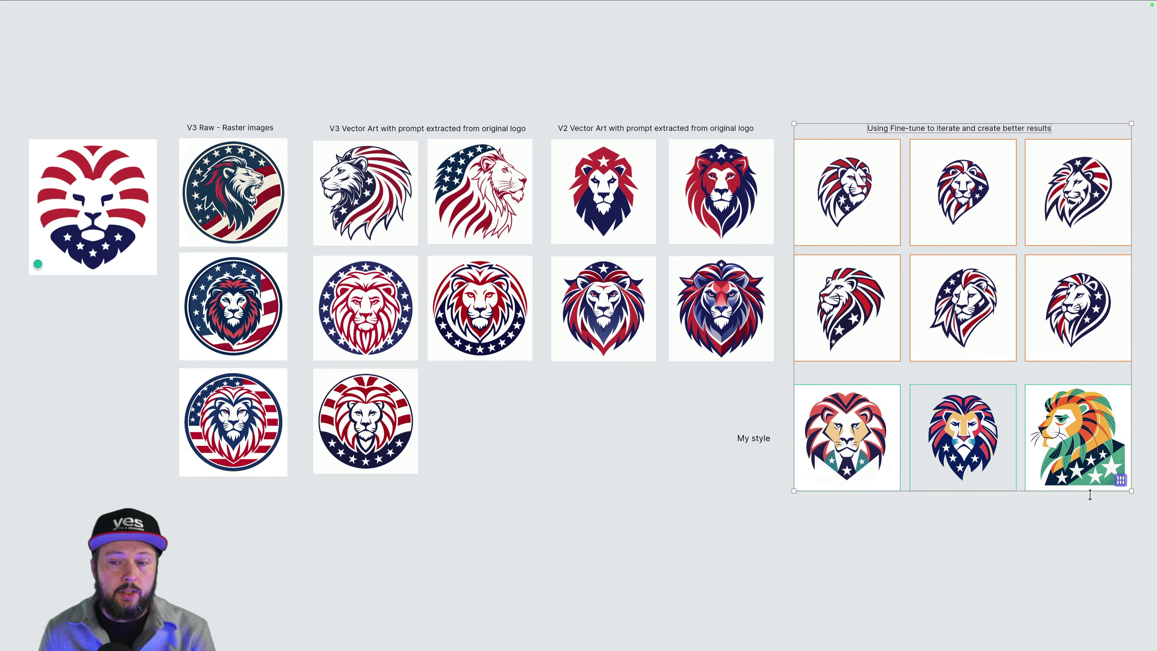
pyautogui.click(888, 557)
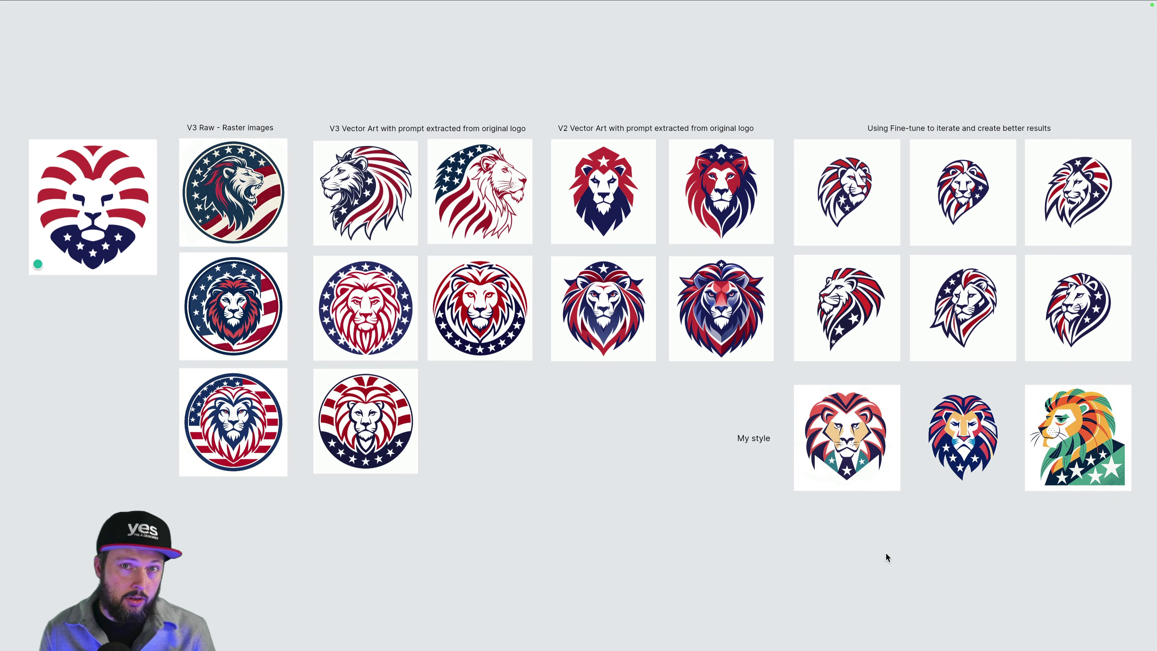
pyautogui.click(135, 234)
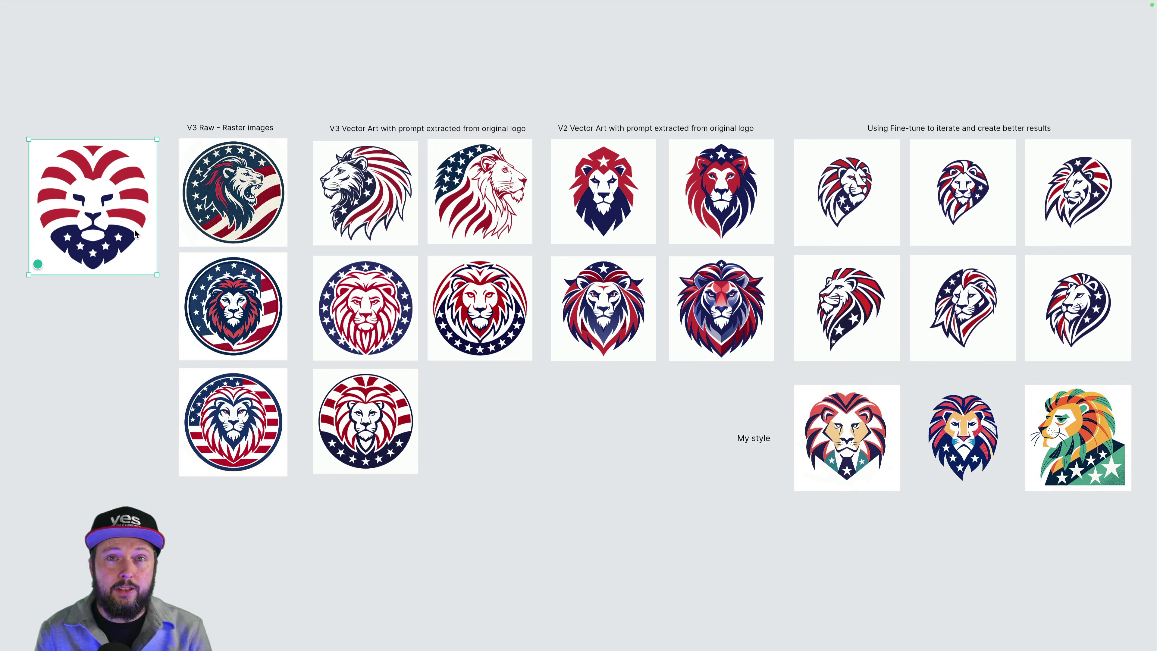
pyautogui.click(87, 108)
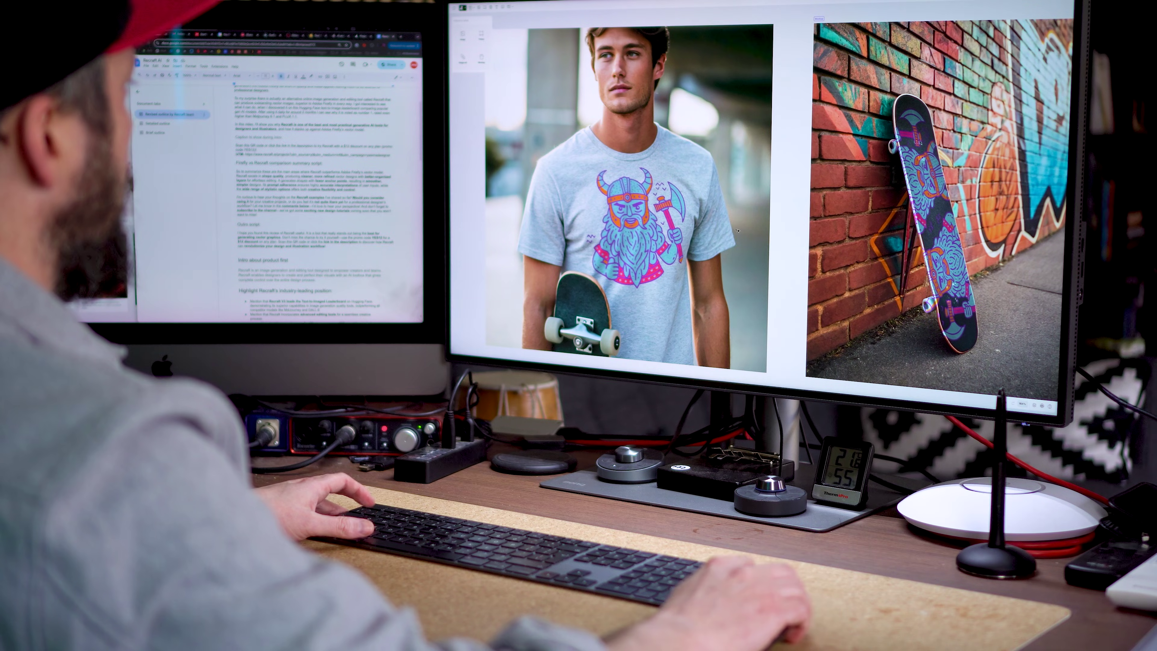
pyautogui.click(738, 230)
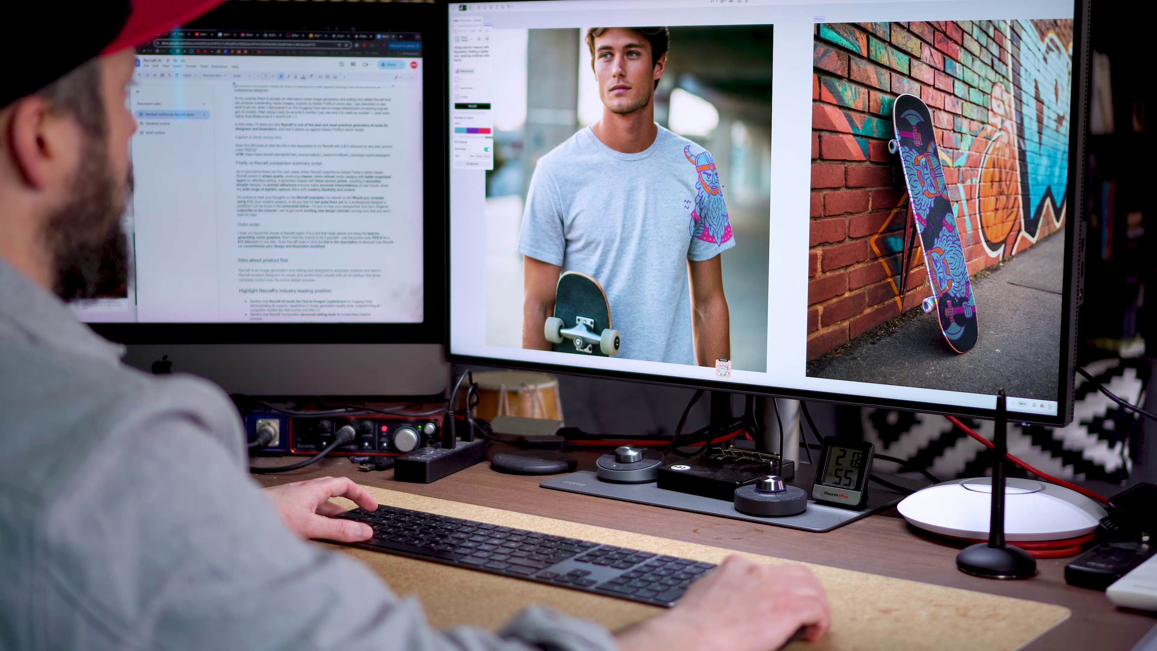
pyautogui.moveTo(722, 186); pyautogui.dragTo(642, 216)
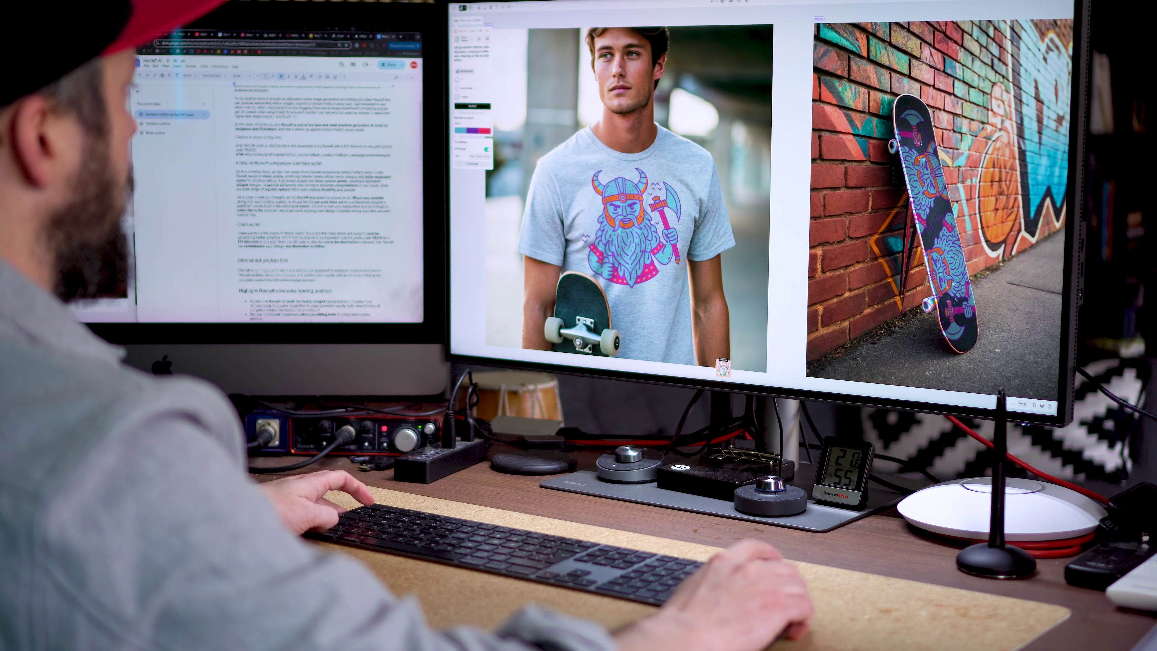
pyautogui.moveTo(683, 168); pyautogui.dragTo(699, 129)
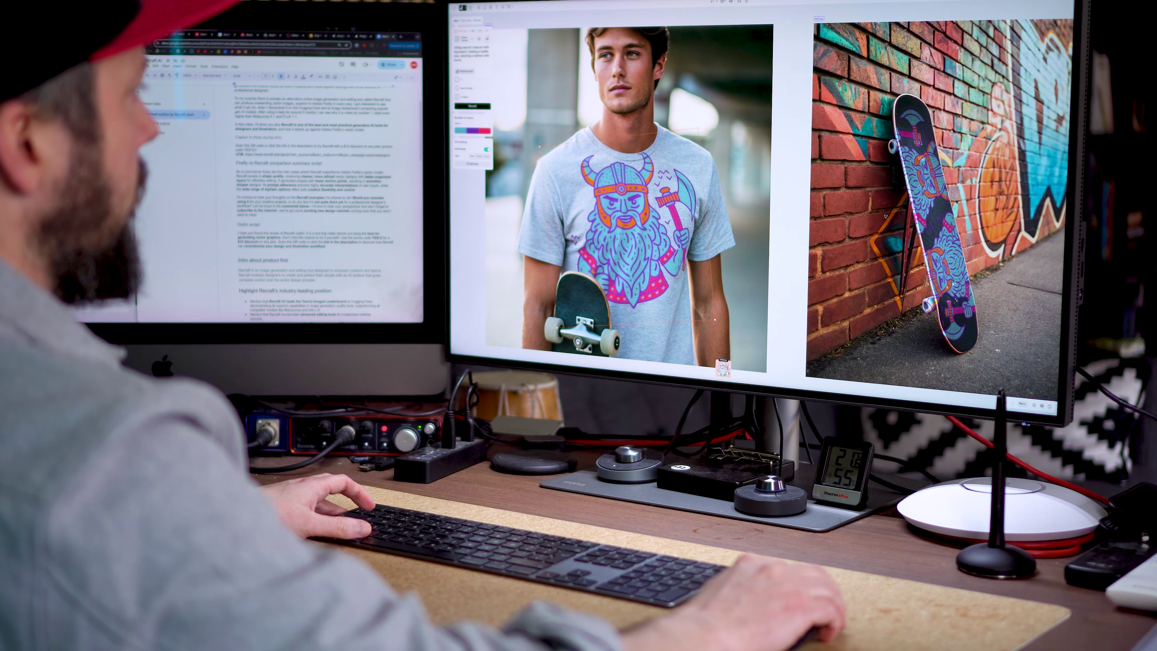
pyautogui.moveTo(885, 217); pyautogui.dragTo(945, 266)
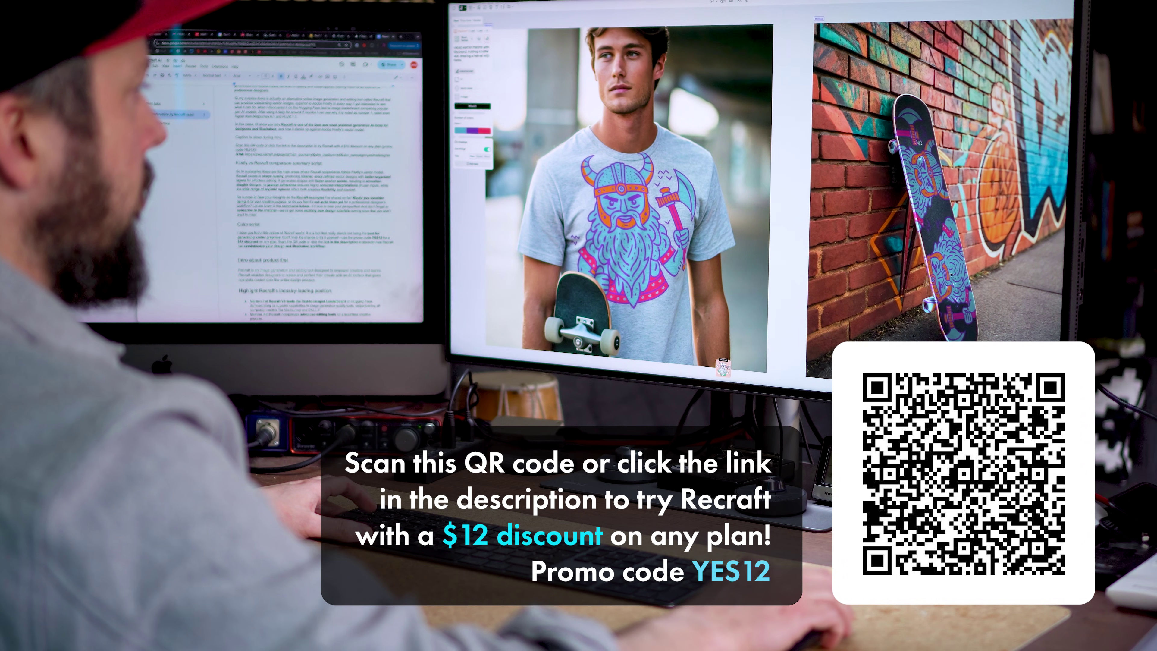
pyautogui.click(836, 259)
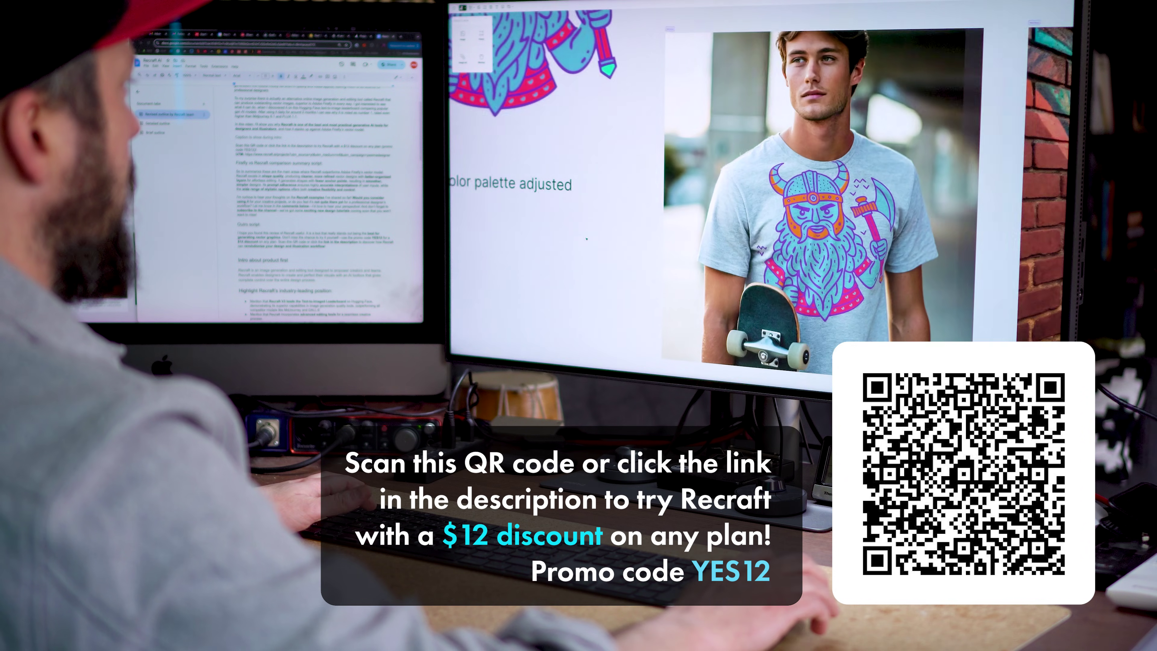
pyautogui.scroll(-5, 586, 238)
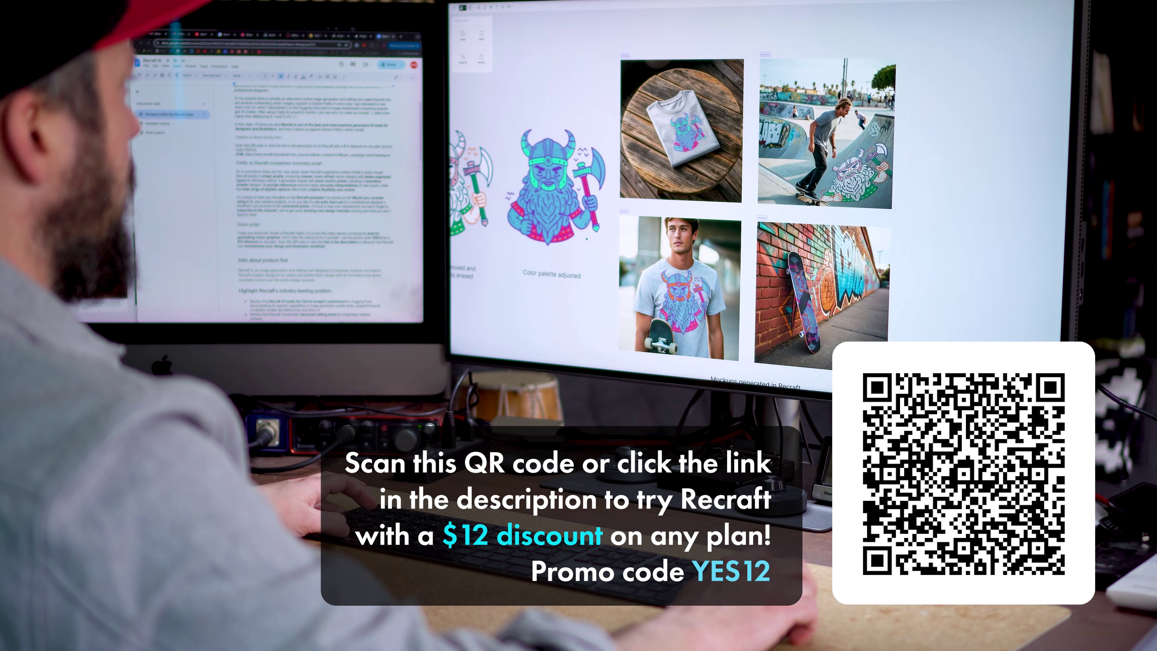